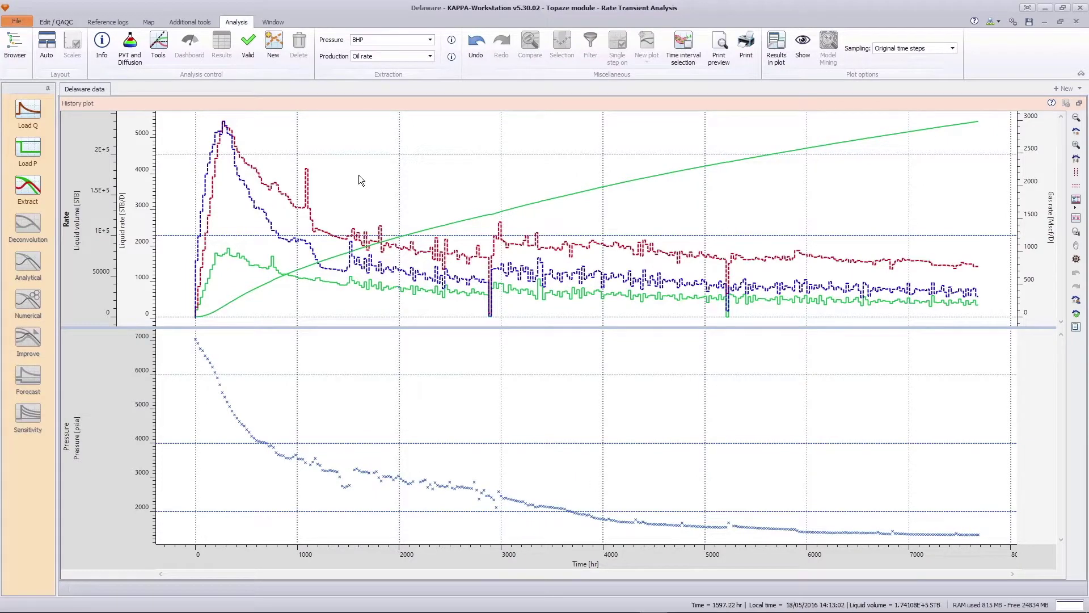
Display the BHP gauge together with the casing, tubing and sandface pressures in the pressure editing view, and return to the analysis
{"action": "left_click", "coordinate": [52, 22]}
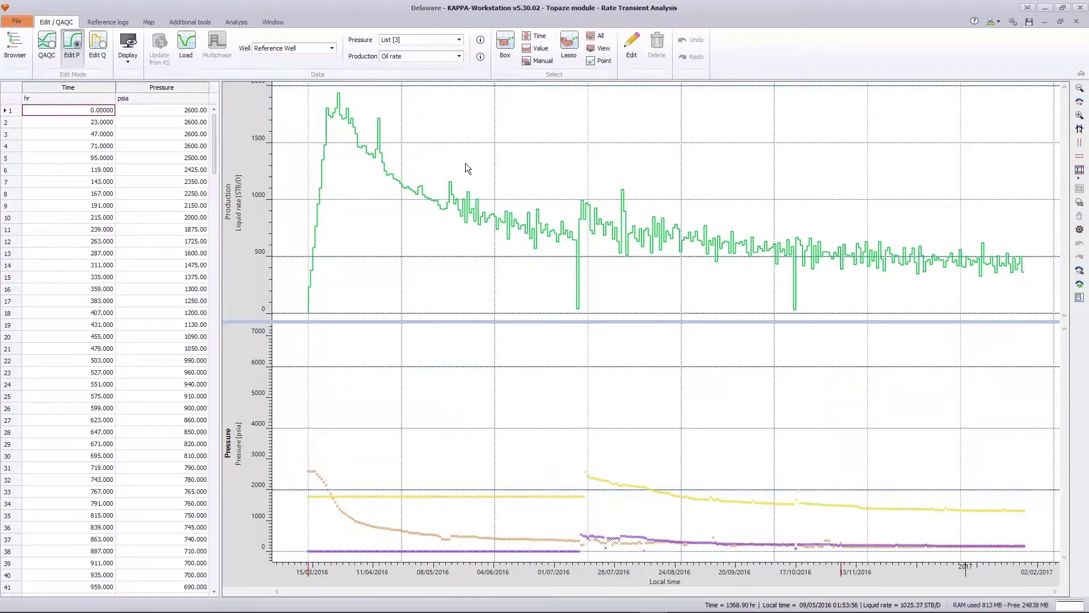
{"action": "left_click", "coordinate": [459, 40]}
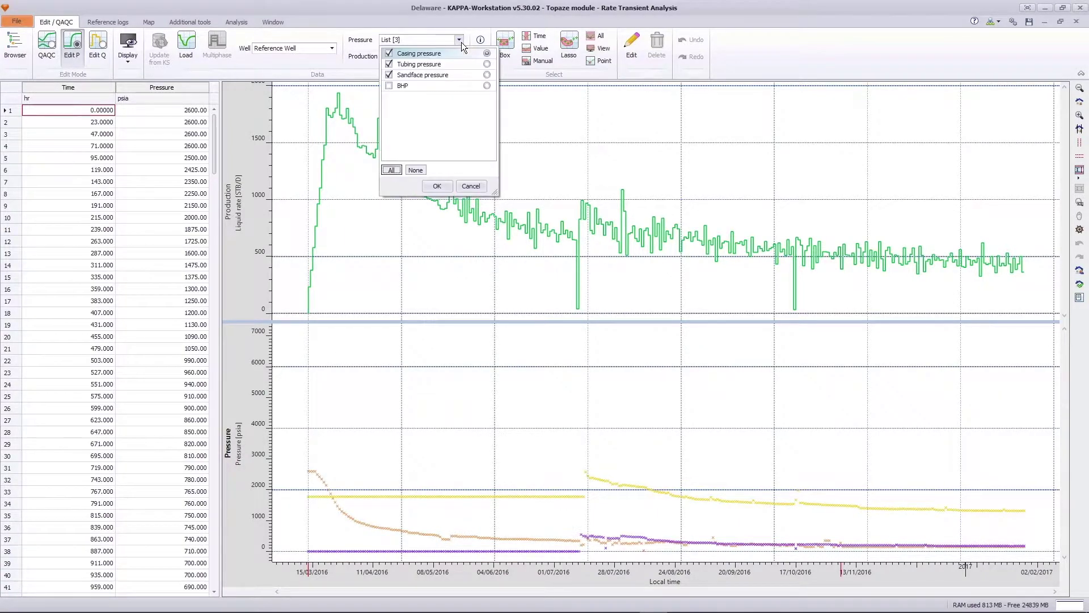
{"action": "left_click", "coordinate": [436, 186]}
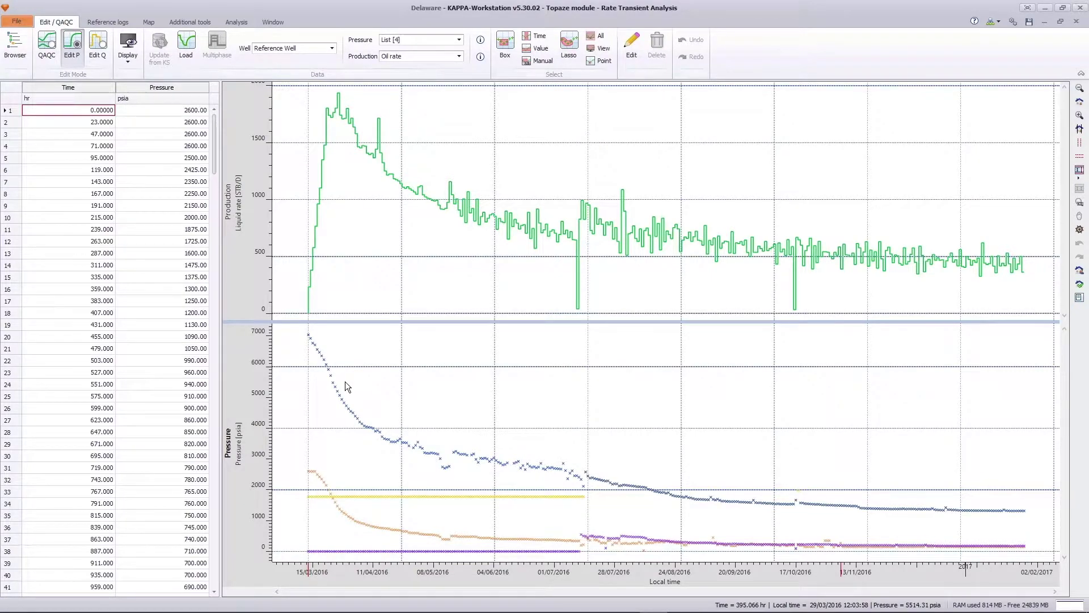
{"action": "left_click", "coordinate": [246, 23]}
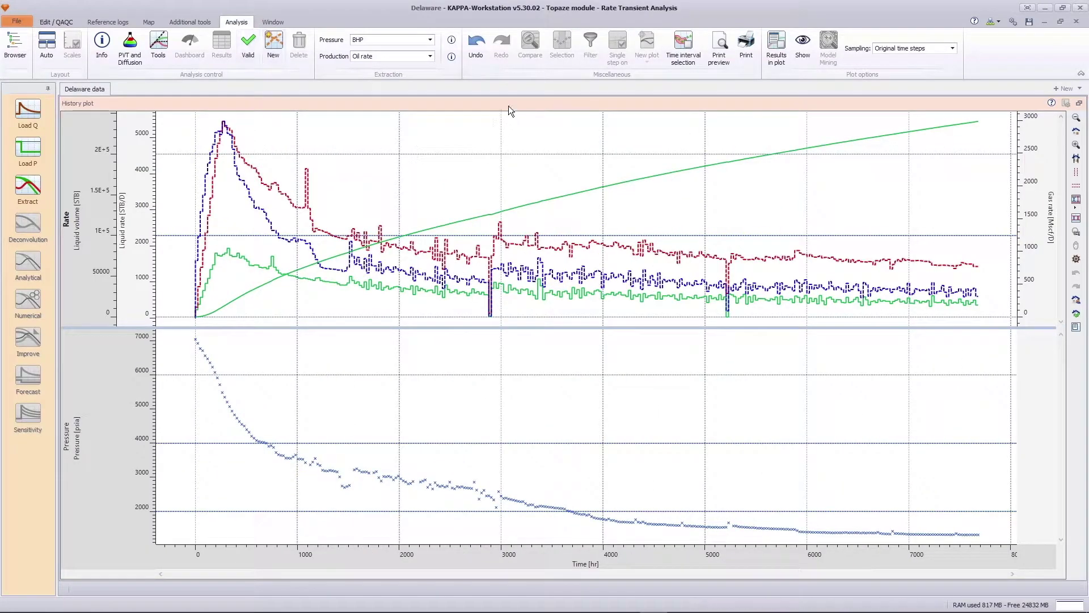
Restore the history plot to its tiled size and review the multiphase PVT and diffusion settings, including the saturated oil reference parameters
{"action": "double_click", "coordinate": [509, 105]}
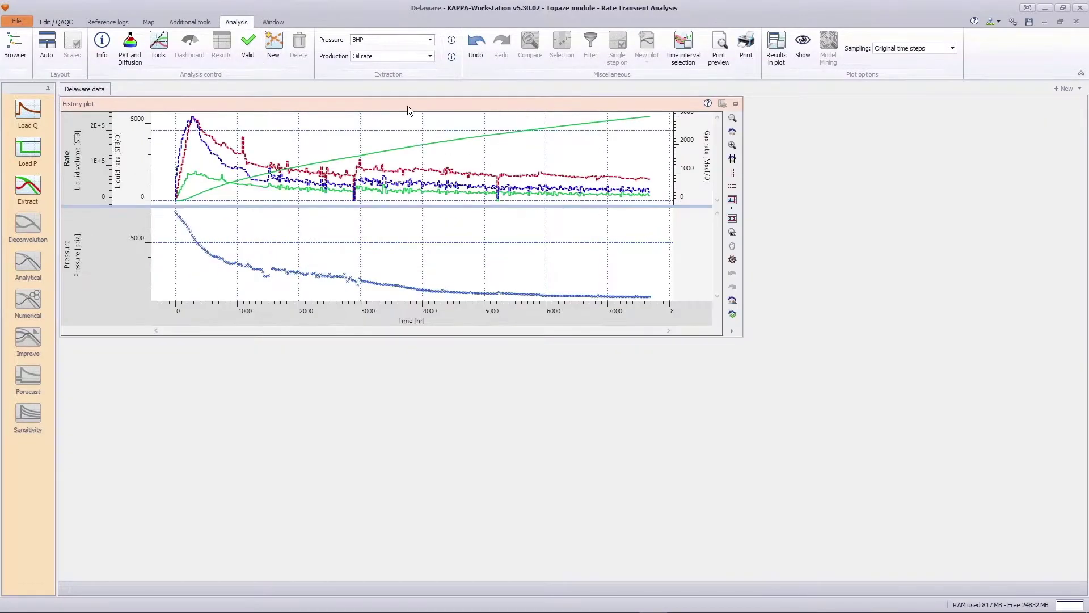
{"action": "left_click", "coordinate": [130, 45]}
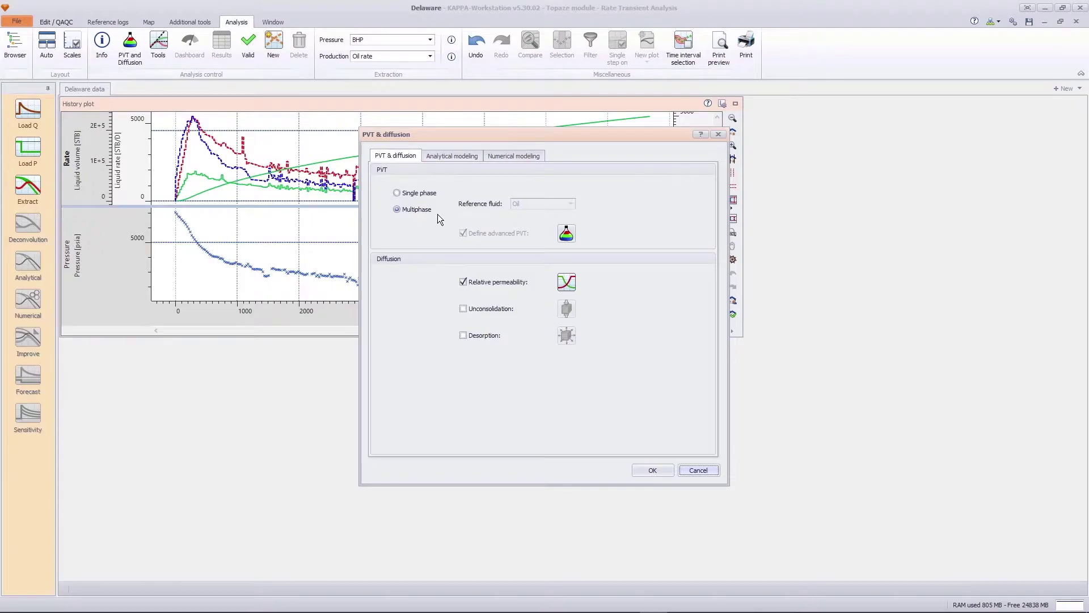
{"action": "left_click", "coordinate": [561, 233]}
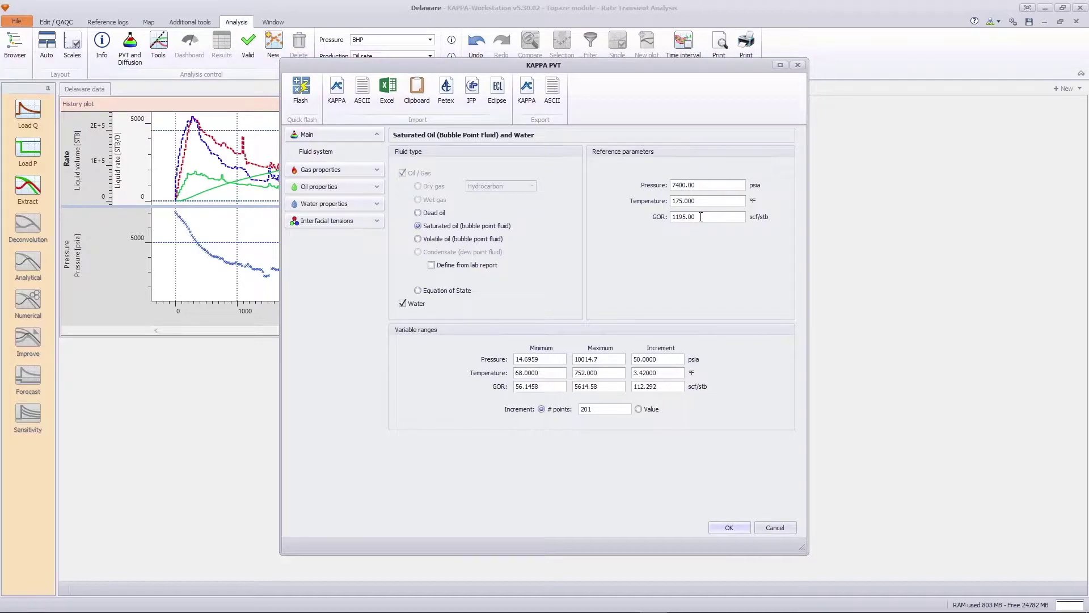
{"action": "left_click", "coordinate": [775, 528]}
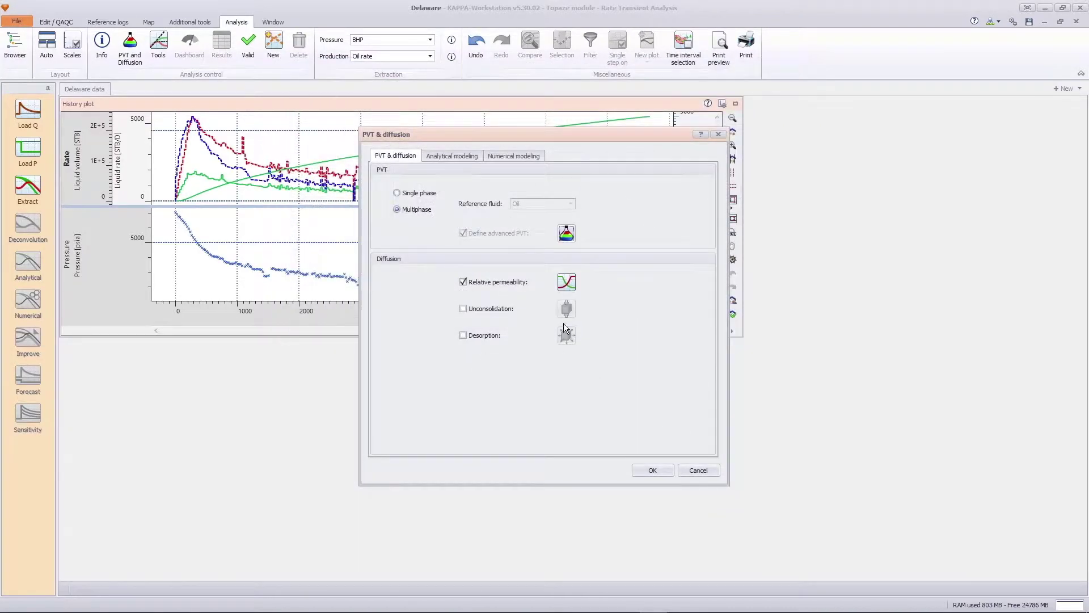
{"action": "left_click", "coordinate": [651, 471]}
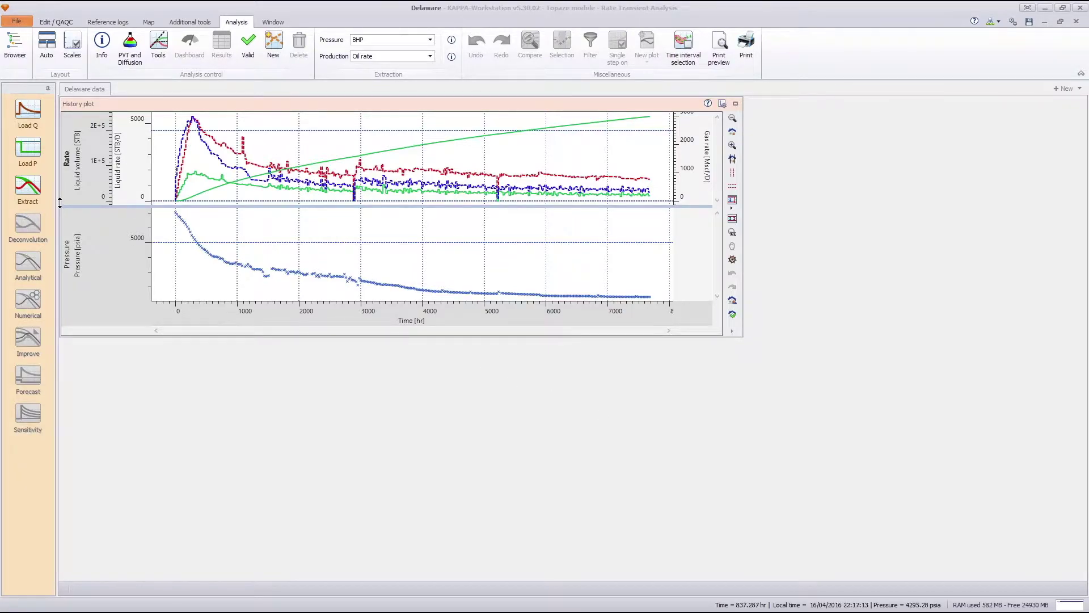
Extract the analysis plots using BHP as the pressure gauge and Oil rate as the production data
{"action": "left_click", "coordinate": [28, 188]}
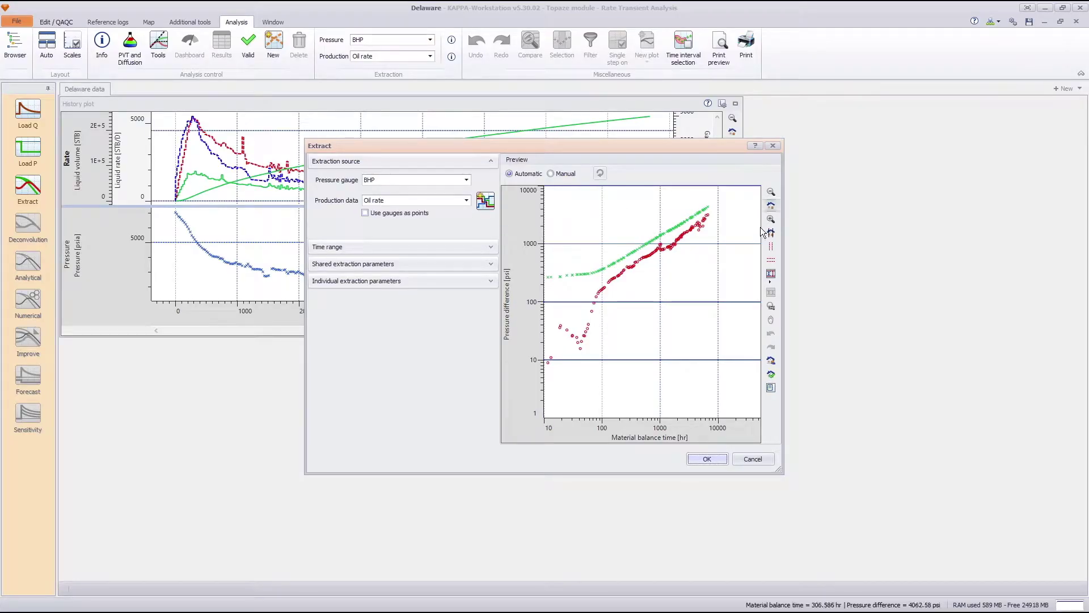
{"action": "left_click", "coordinate": [705, 460]}
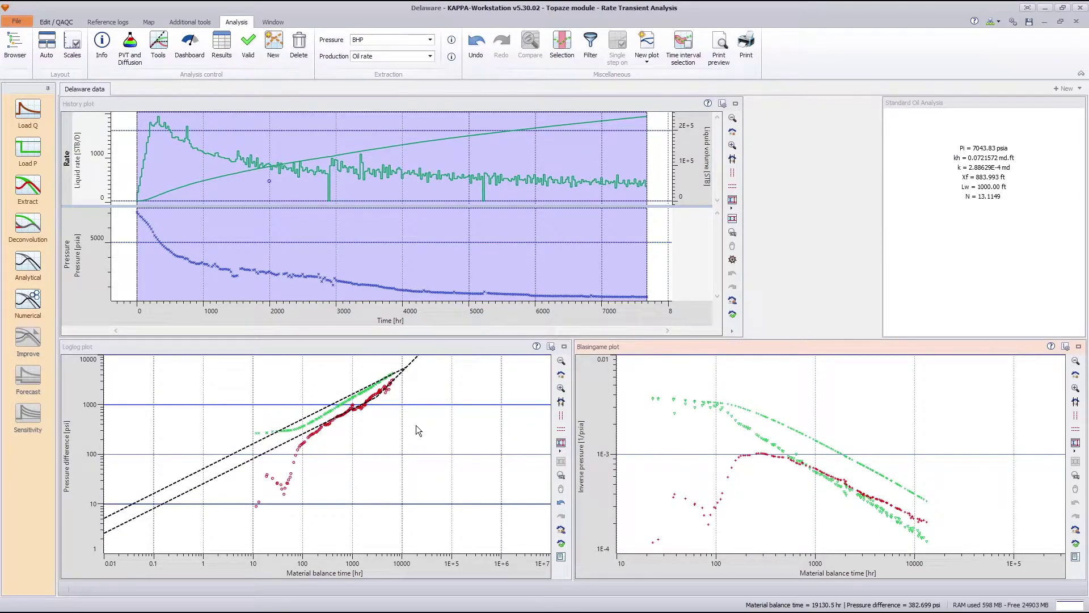
Align the fractured horizontal well linear flow line with the derivative data on the enlarged loglog plot
{"action": "left_click", "coordinate": [468, 349]}
{"action": "double_click", "coordinate": [468, 349]}
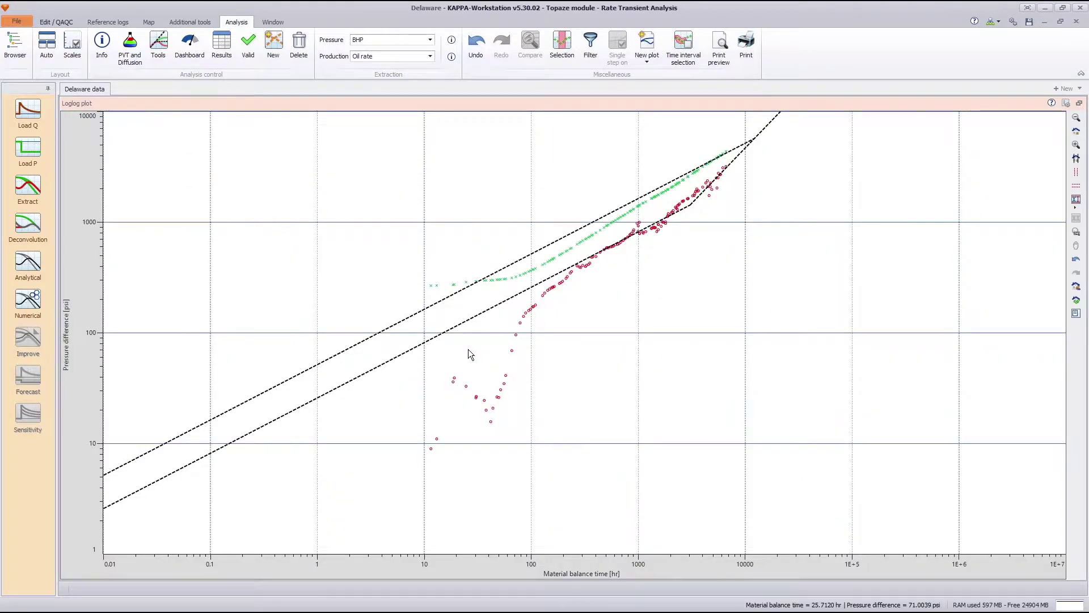
{"action": "left_click", "coordinate": [1077, 118]}
{"action": "left_click", "coordinate": [1076, 120]}
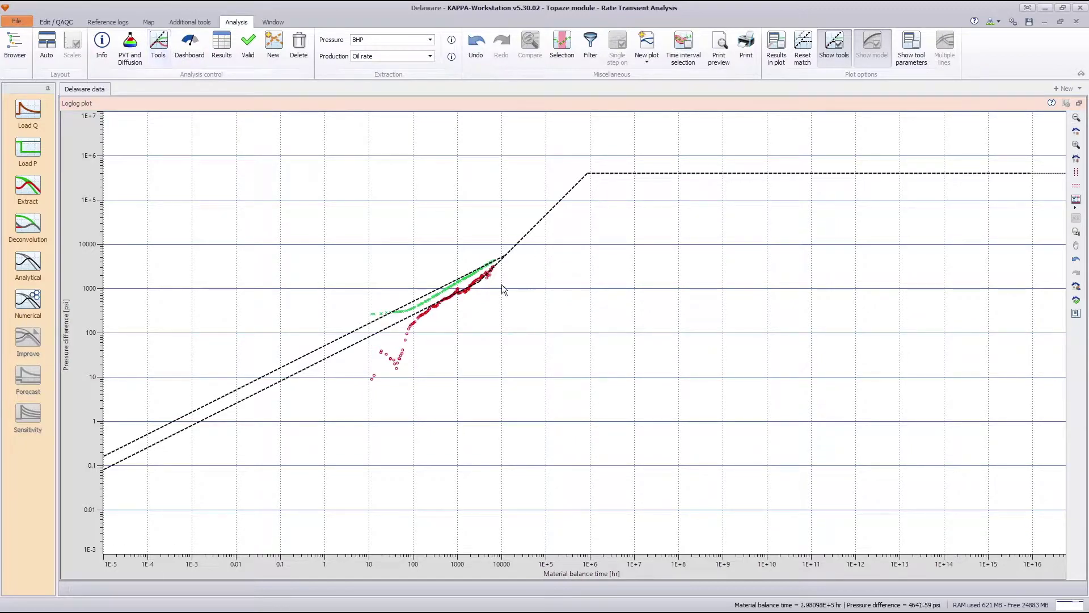
{"action": "left_click", "coordinate": [363, 343]}
{"action": "left_click_drag", "start_coordinate": [363, 343], "coordinate": [224, 408]}
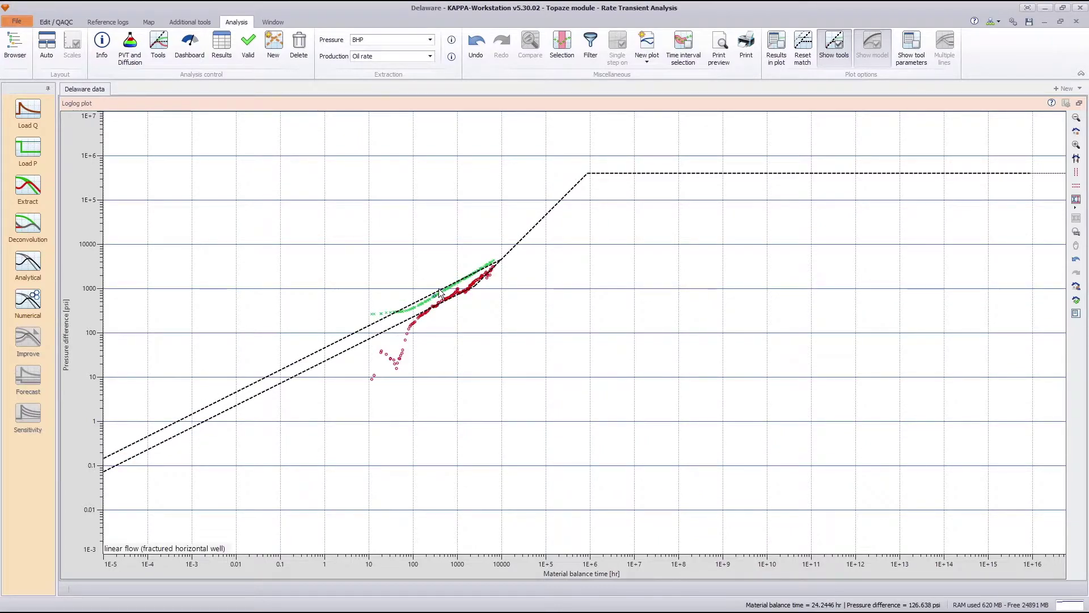
Add a Linear flow plot and highlight the linear flow period on the loglog data with time interval selection
{"action": "double_click", "coordinate": [719, 101]}
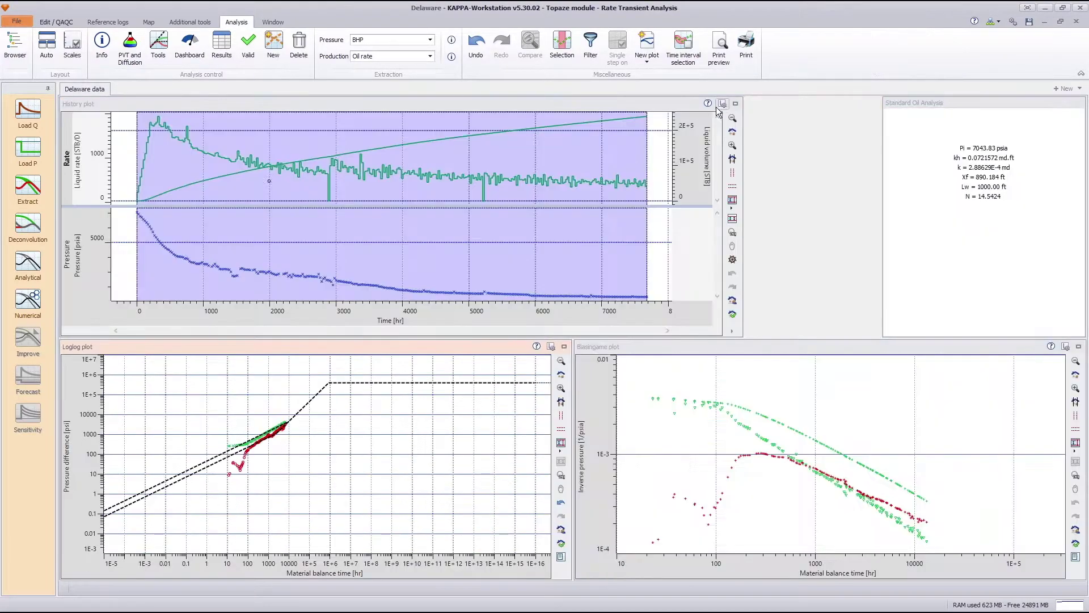
{"action": "left_click", "coordinate": [645, 57]}
{"action": "mouse_move", "coordinate": [709, 185]}
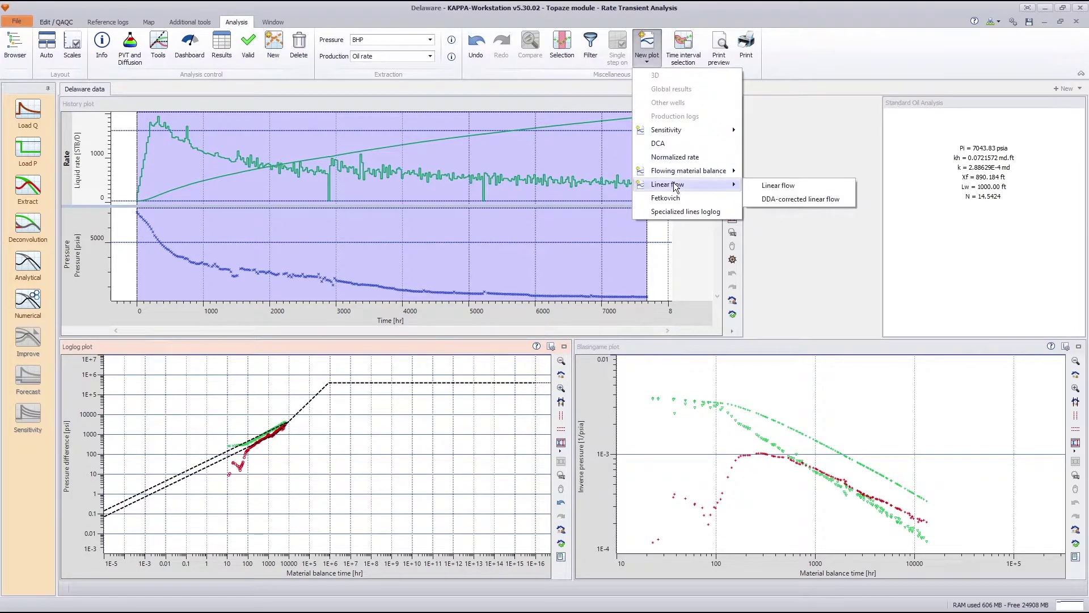
{"action": "left_click", "coordinate": [801, 186]}
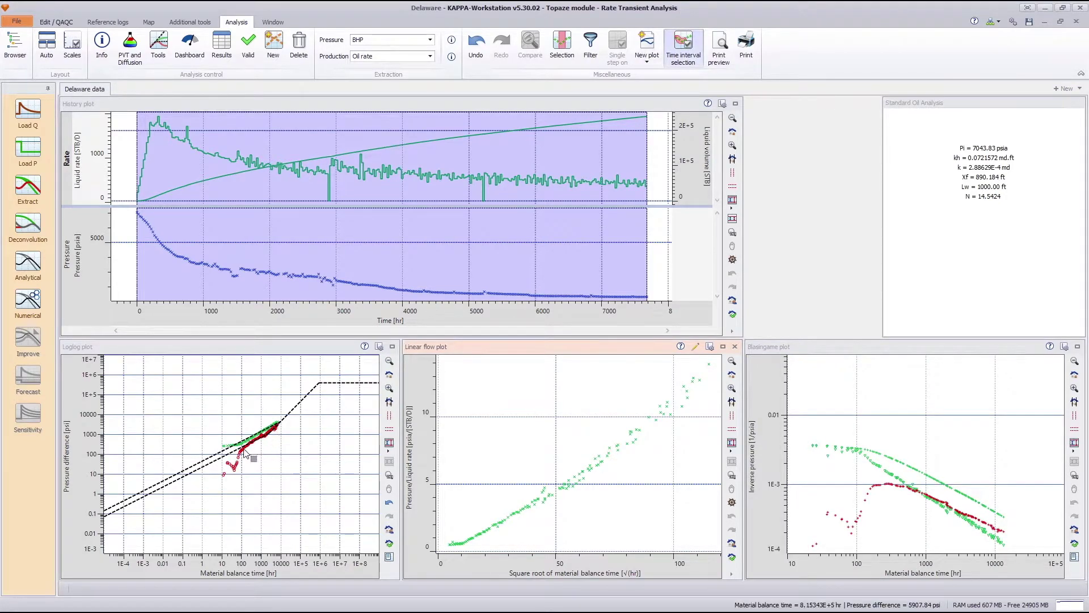
{"action": "mouse_move", "coordinate": [255, 451]}
{"action": "left_mouse_down"}
{"action": "mouse_move", "coordinate": [244, 457]}
{"action": "mouse_move", "coordinate": [267, 445]}
{"action": "mouse_move", "coordinate": [259, 456]}
{"action": "left_mouse_up"}
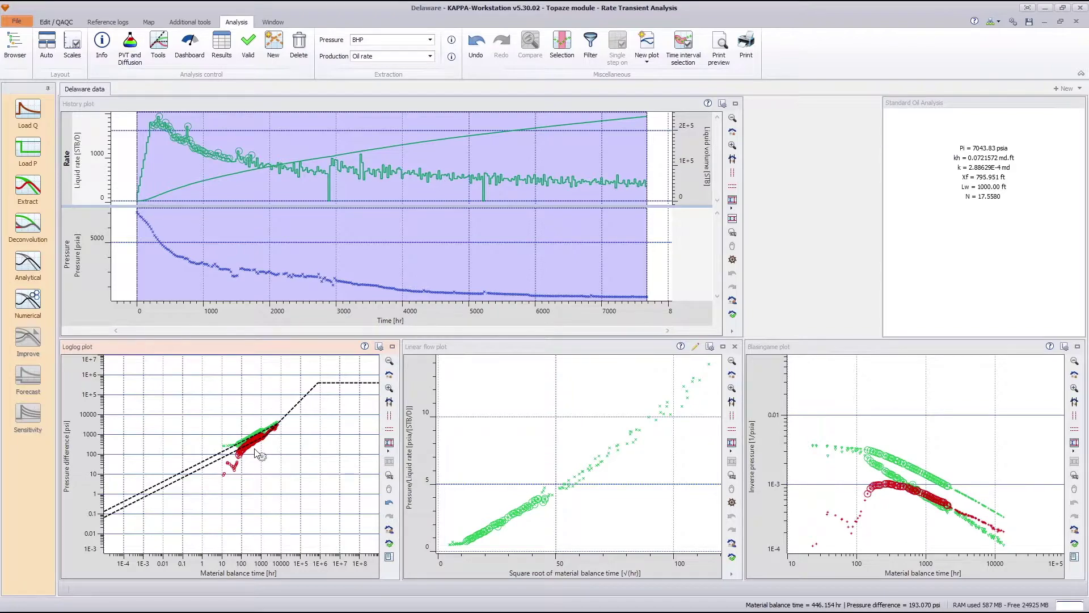
Show the tool parameters on the enlarged loglog plot and place their window clear of the data and flow lines
{"action": "double_click", "coordinate": [306, 346]}
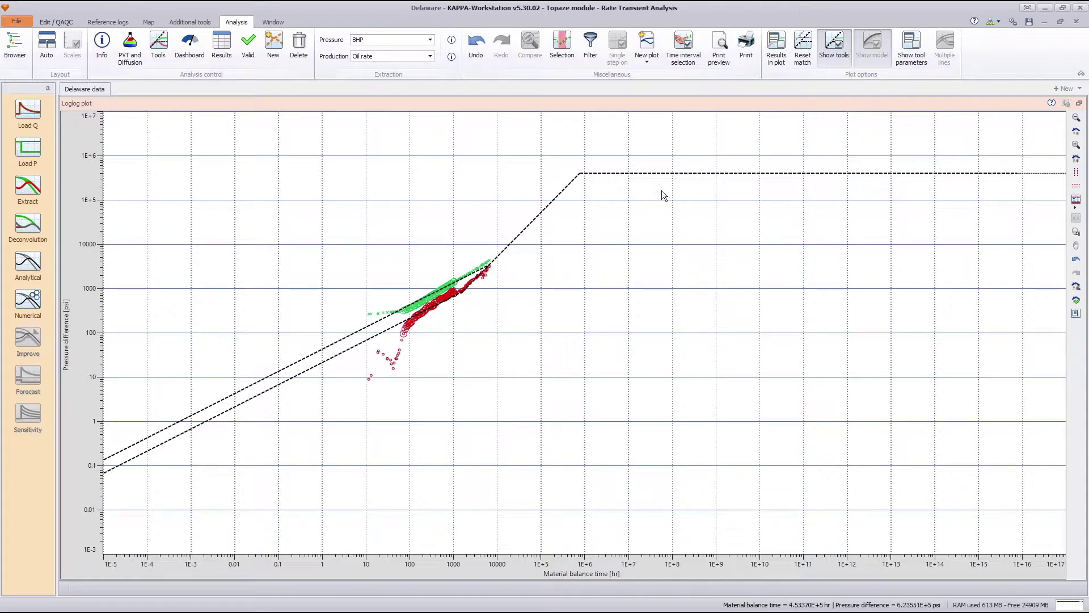
{"action": "right_click", "coordinate": [702, 244]}
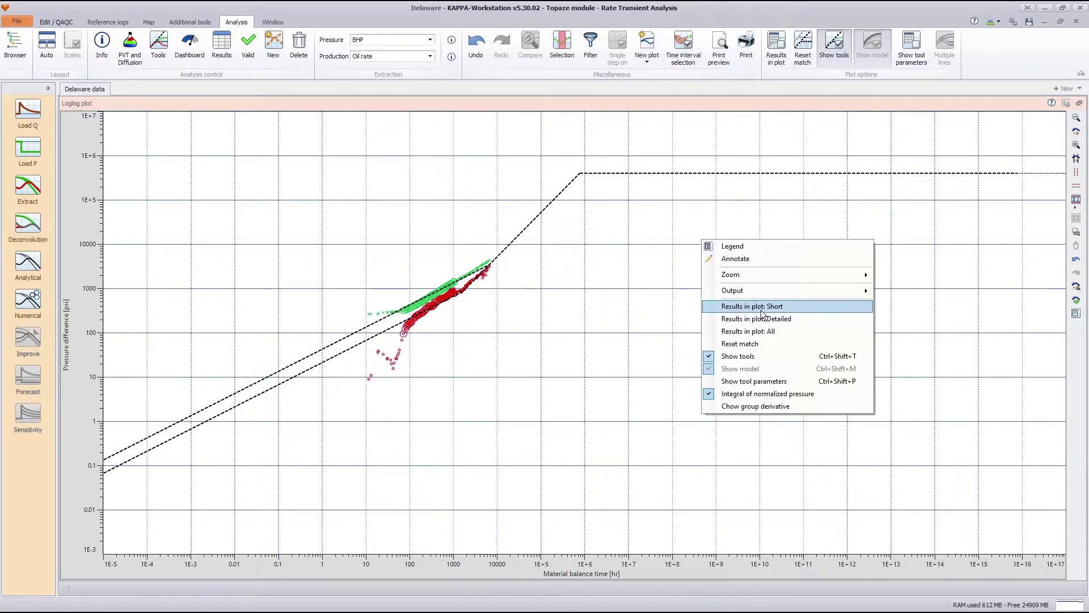
{"action": "left_click", "coordinate": [760, 382]}
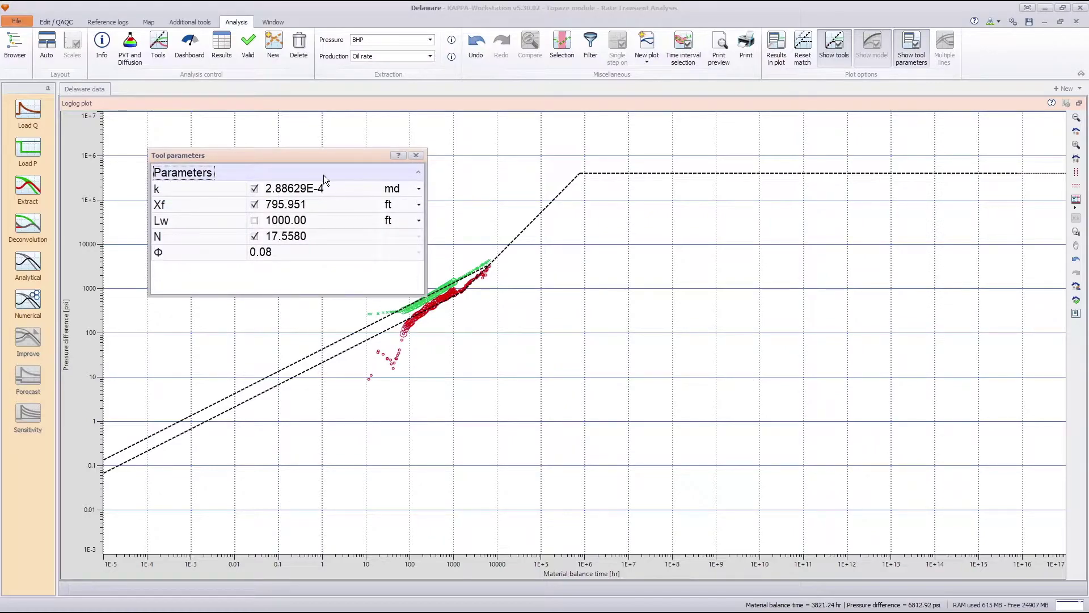
{"action": "left_click_drag", "start_coordinate": [325, 155], "coordinate": [802, 319]}
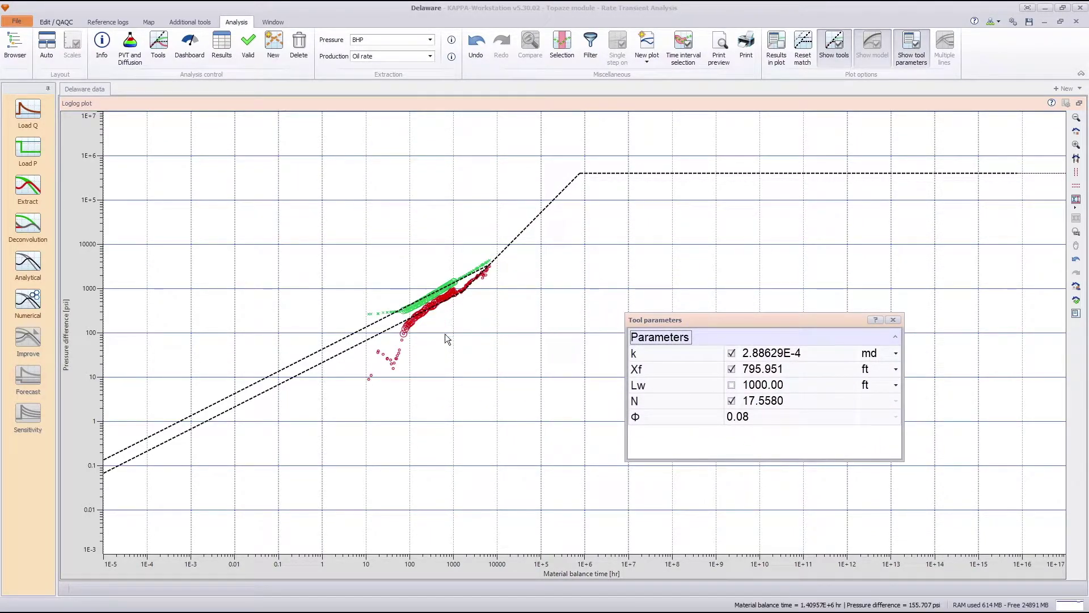
Nudge the linear flow line and raise the late-time horizontal line on the loglog plot, to a k of about 1.75E-4 md
{"action": "left_click", "coordinate": [368, 347]}
{"action": "left_click_drag", "start_coordinate": [368, 347], "coordinate": [369, 343]}
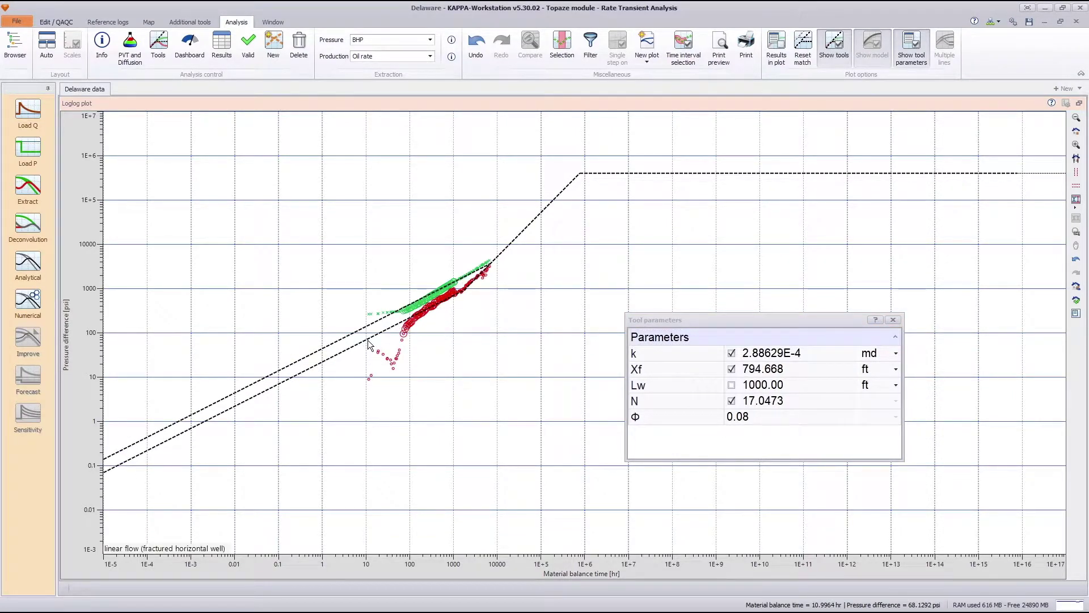
{"action": "left_click", "coordinate": [703, 174]}
{"action": "left_click_drag", "start_coordinate": [703, 175], "coordinate": [713, 161]}
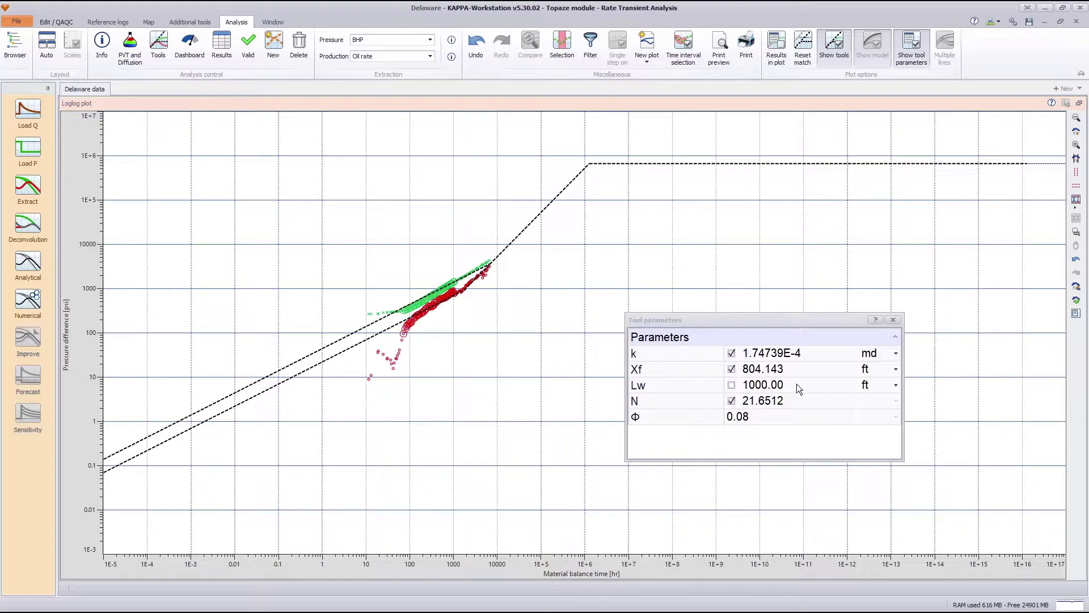
Set the well length Lw to 9545 ft in the tool parameters
{"action": "left_click", "coordinate": [716, 387]}
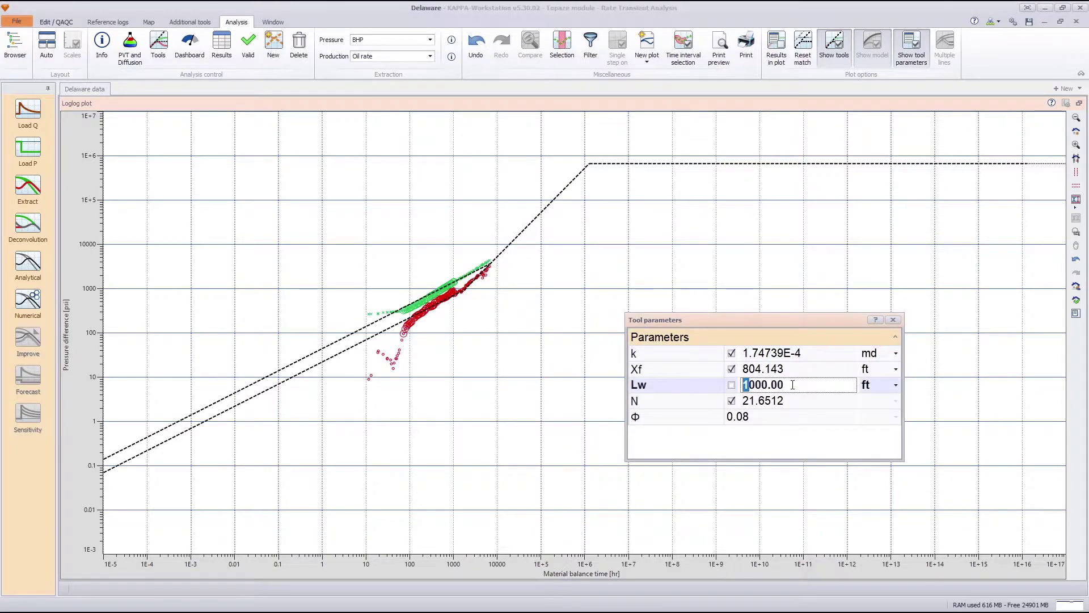
{"action": "left_click_drag", "start_coordinate": [793, 384], "coordinate": [700, 386]}
{"action": "type", "text": "9545"}
{"action": "key", "text": "Tab"}
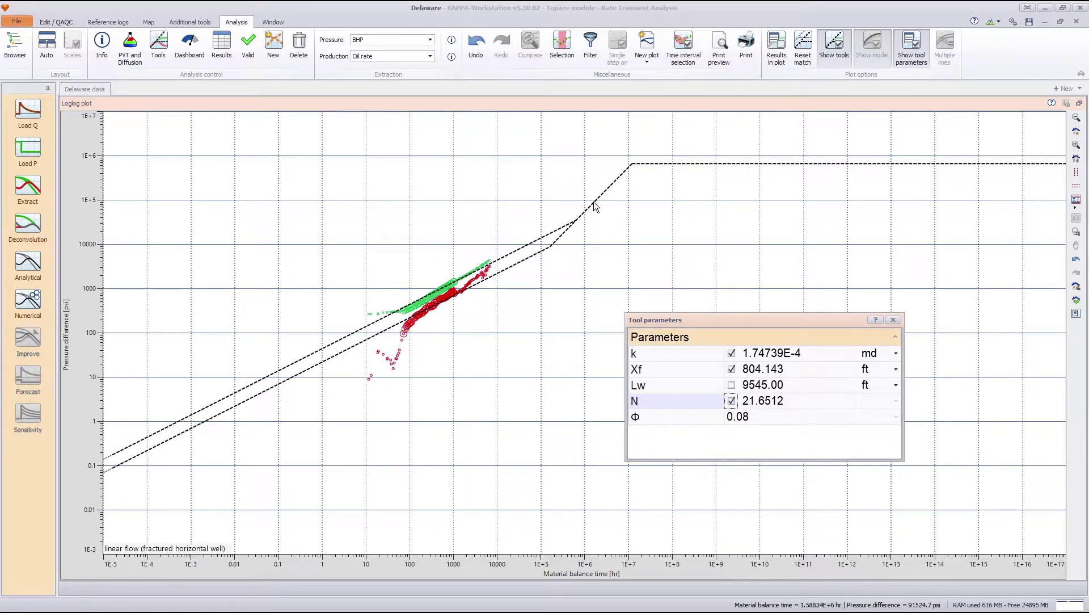
Fix the fracture number N at 315 and realign the linear flow line with the data, to an Xf of about 53 ft
{"action": "left_click_drag", "start_coordinate": [593, 202], "coordinate": [590, 209]}
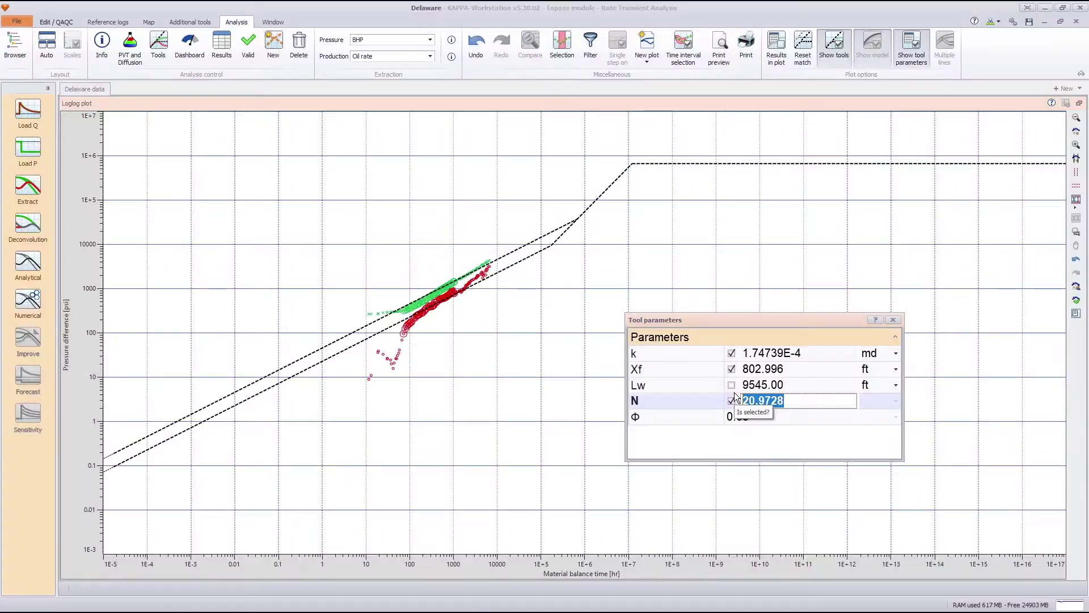
{"action": "type", "text": "315"}
{"action": "key", "text": "BackSpace"}
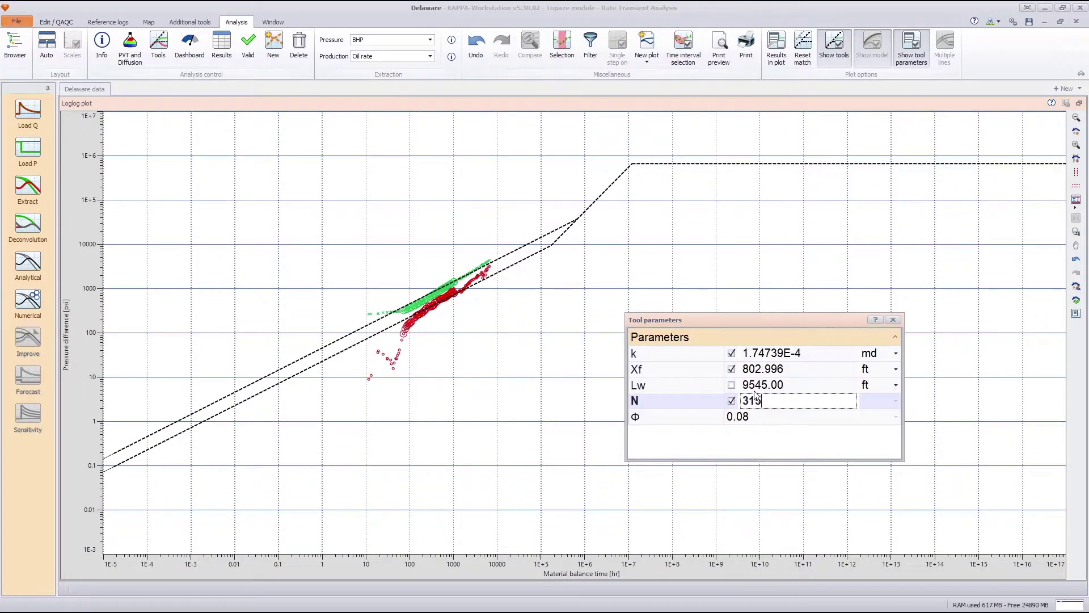
{"action": "left_click", "coordinate": [732, 401]}
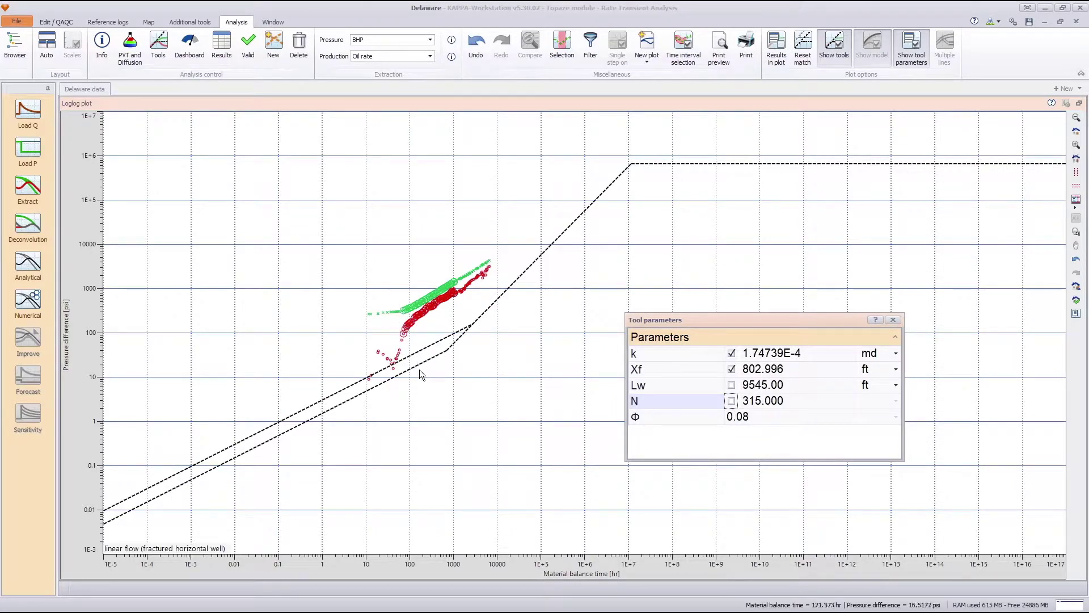
{"action": "left_click_drag", "start_coordinate": [419, 352], "coordinate": [421, 305]}
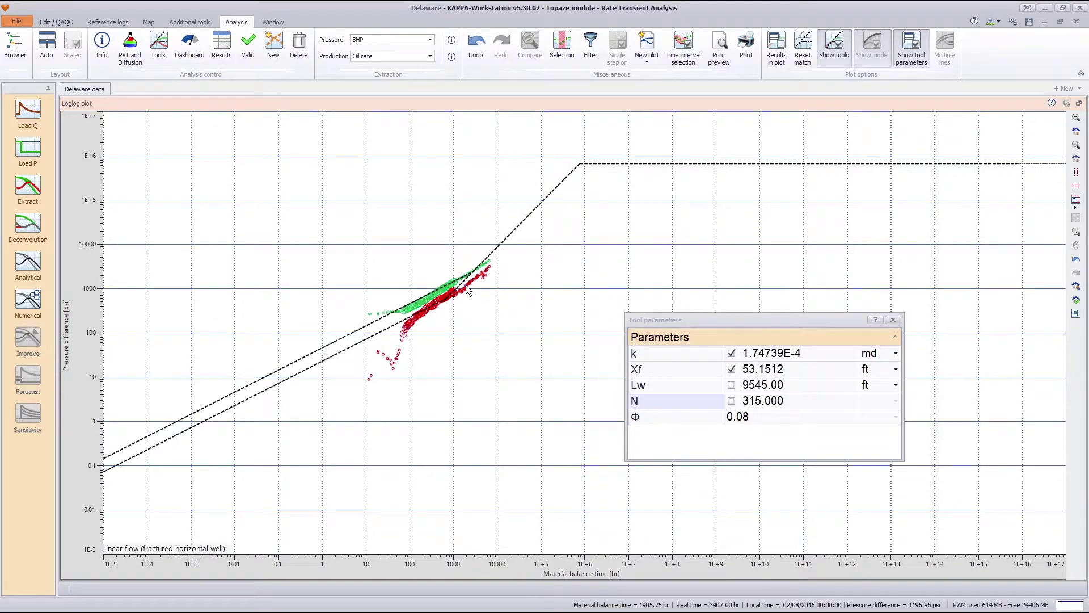
Switch the permeability unit to nd, set k to 200 nd and exclude it from the adjustable parameters
{"action": "left_click", "coordinate": [886, 356]}
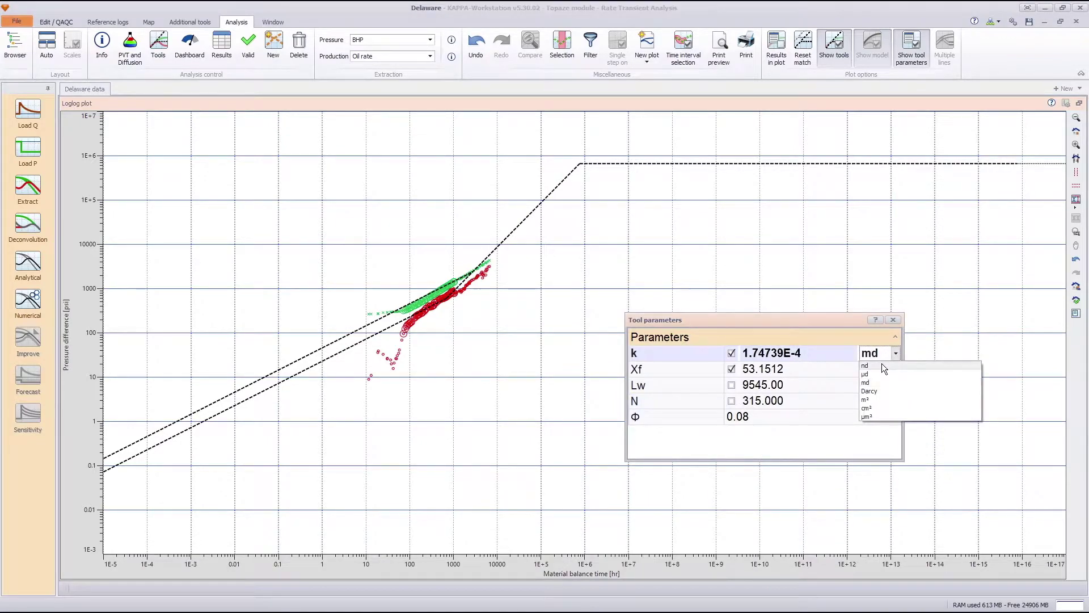
{"action": "left_click", "coordinate": [882, 366]}
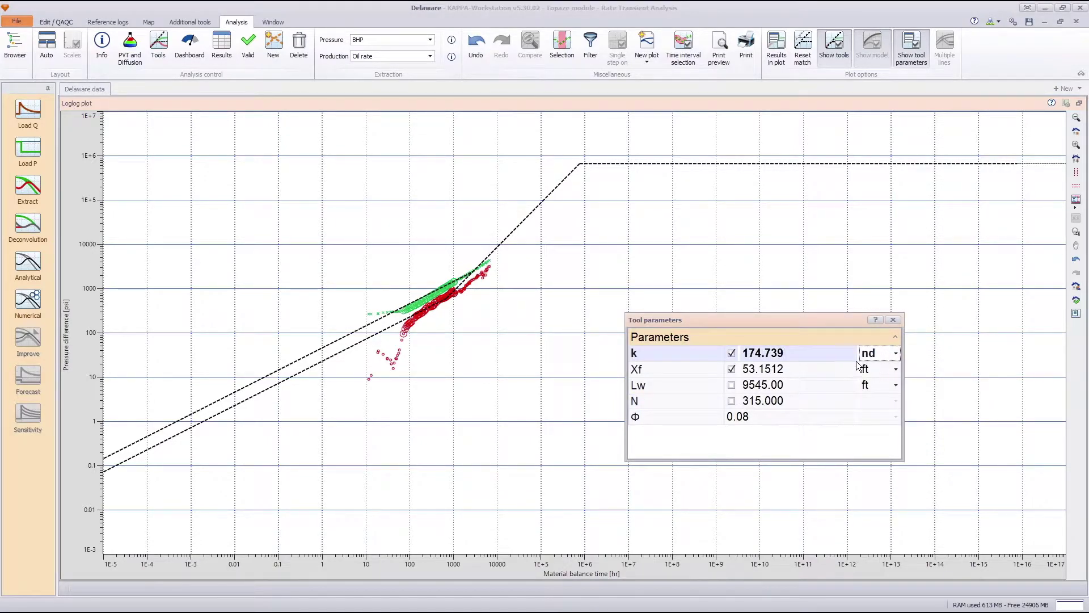
{"action": "left_click", "coordinate": [807, 350]}
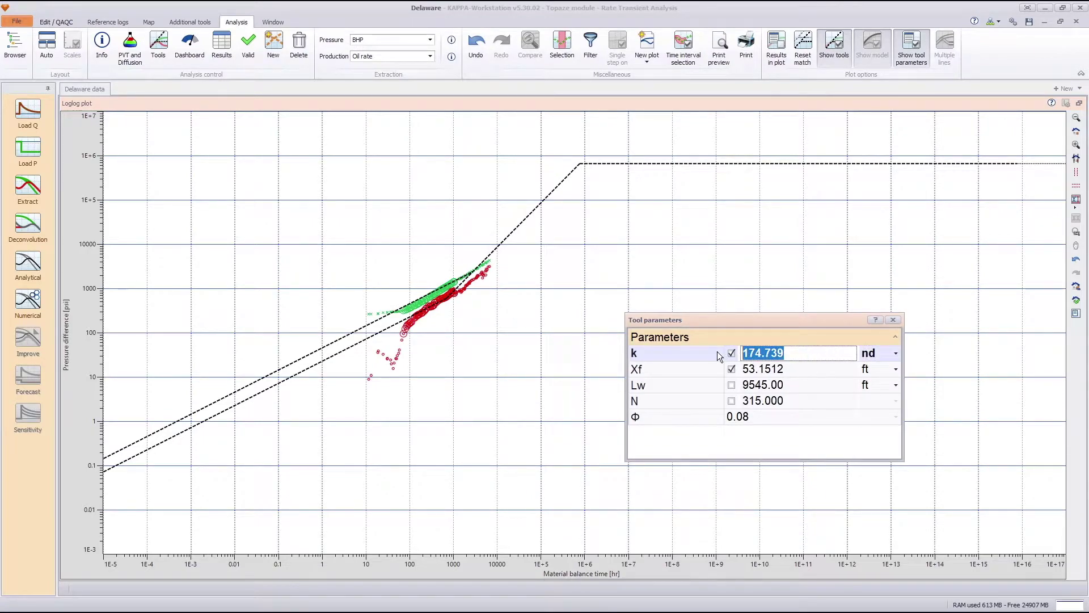
{"action": "type", "text": "200"}
{"action": "left_click", "coordinate": [734, 353]}
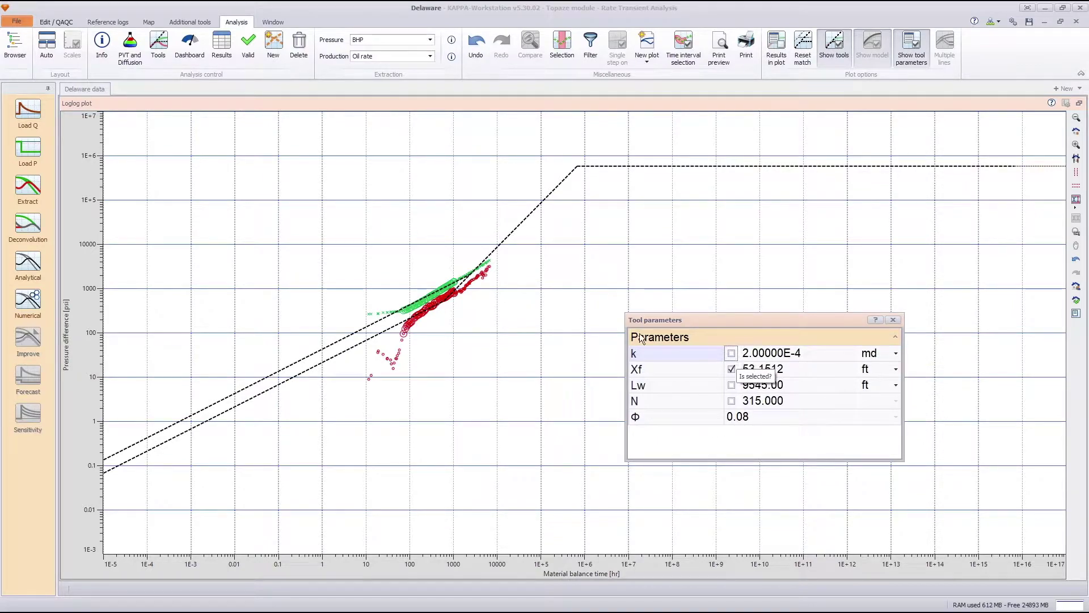
{"action": "left_click", "coordinate": [498, 248]}
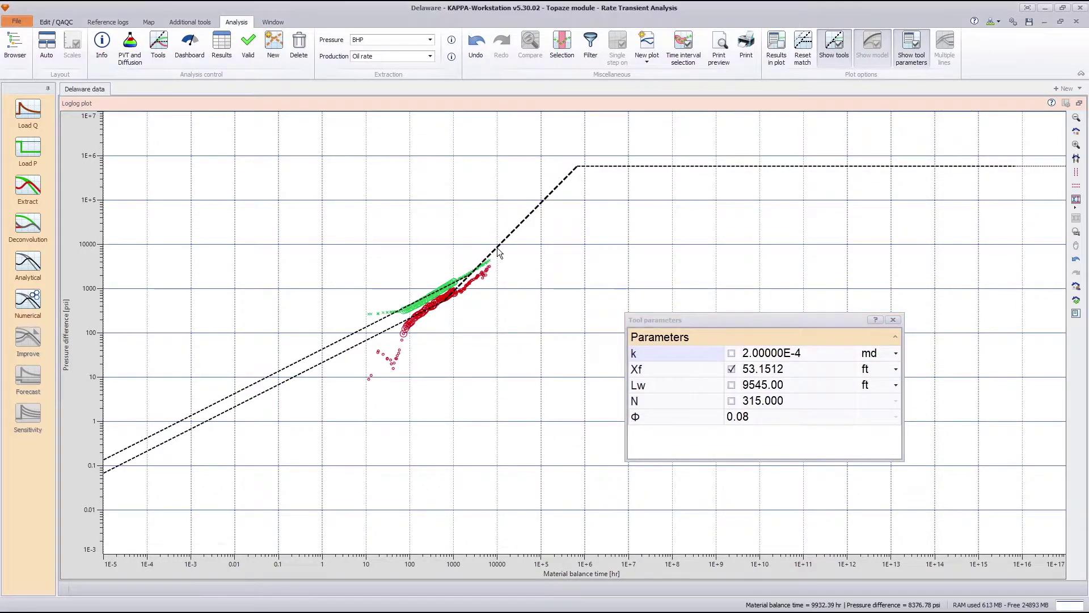
Fine-tune the flow-regime lines on the loglog data to an Xf of about 51.7 ft and return to the multi-plot layout
{"action": "left_click_drag", "start_coordinate": [501, 247], "coordinate": [501, 248]}
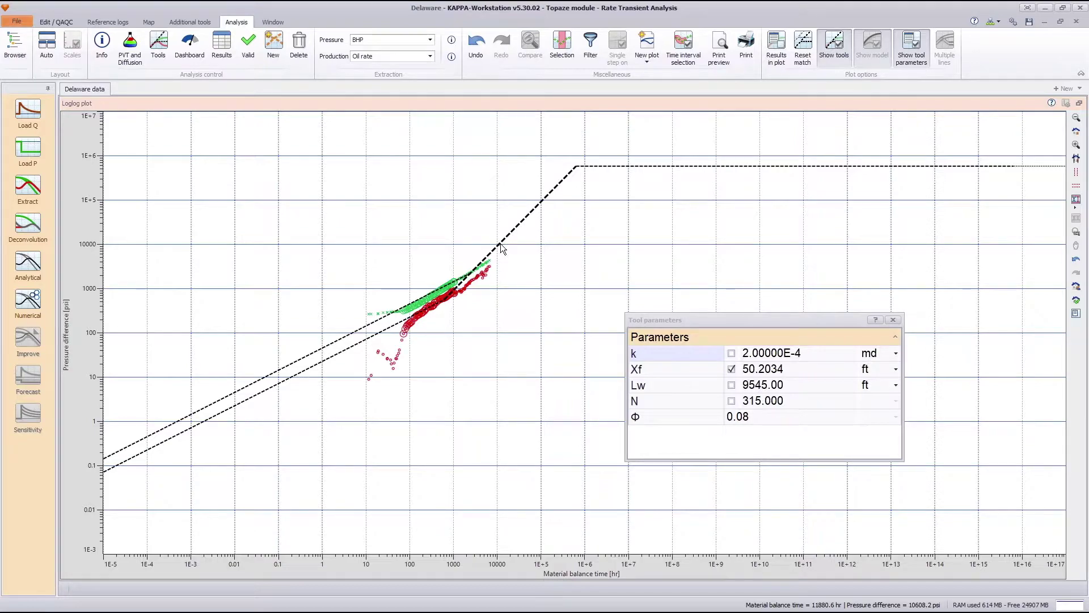
{"action": "left_click_drag", "start_coordinate": [500, 243], "coordinate": [501, 244]}
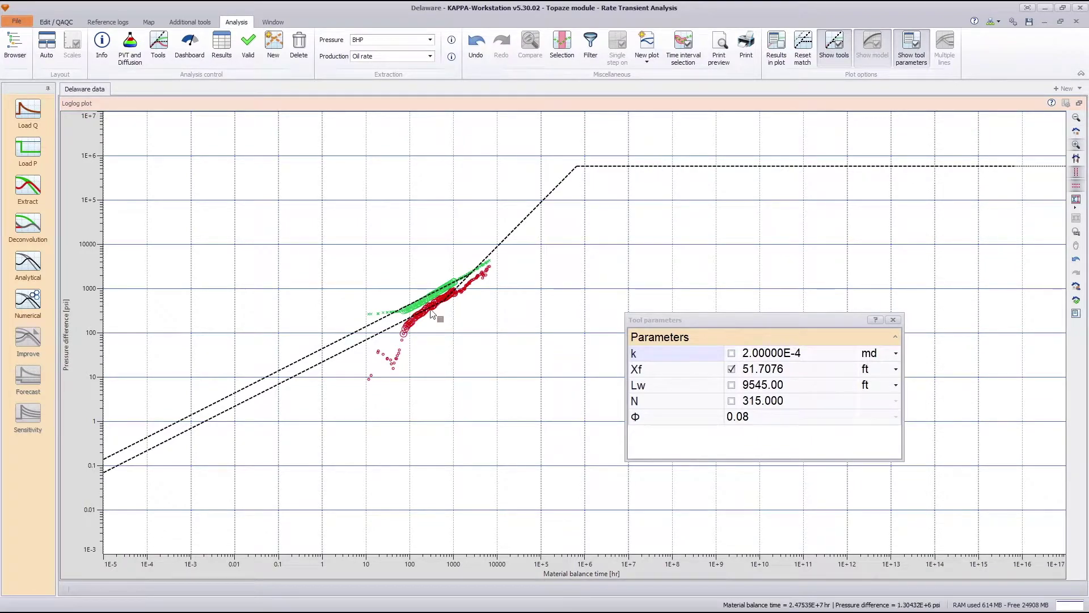
{"action": "left_click_drag", "start_coordinate": [644, 147], "coordinate": [264, 446]}
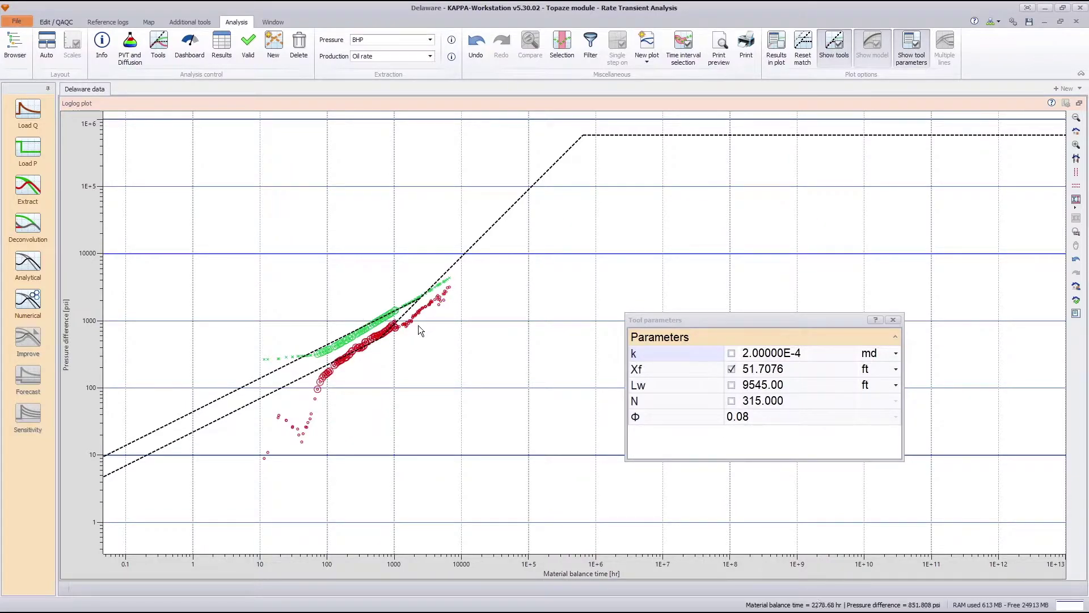
{"action": "left_click", "coordinate": [893, 320]}
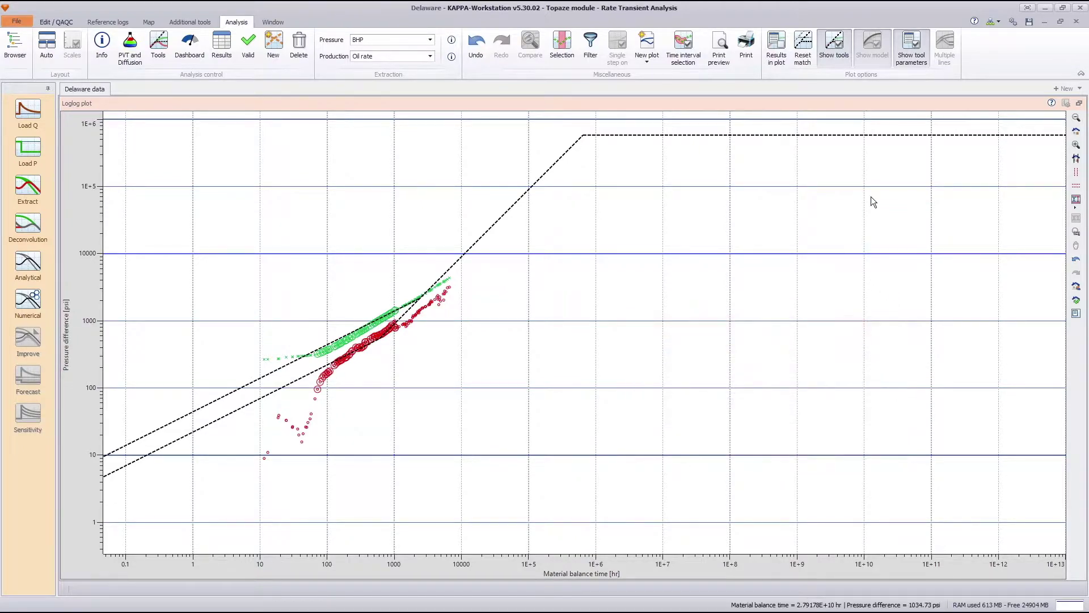
{"action": "double_click", "coordinate": [833, 105]}
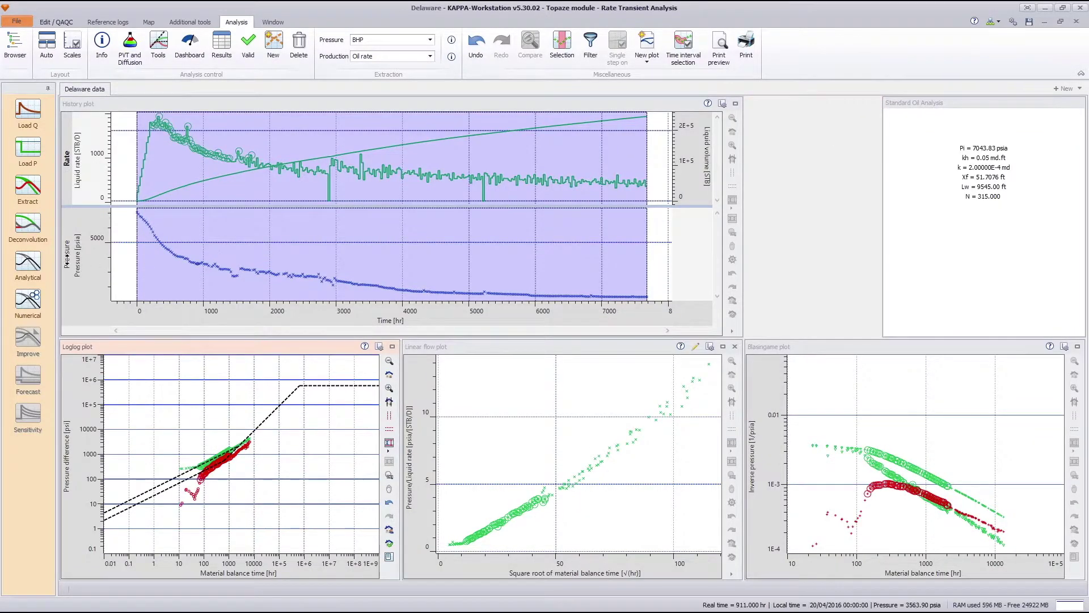
Generate an analytical q(p) model of the horizontal fractured well with its parameters reset from the diagnostic
{"action": "left_click", "coordinate": [35, 272]}
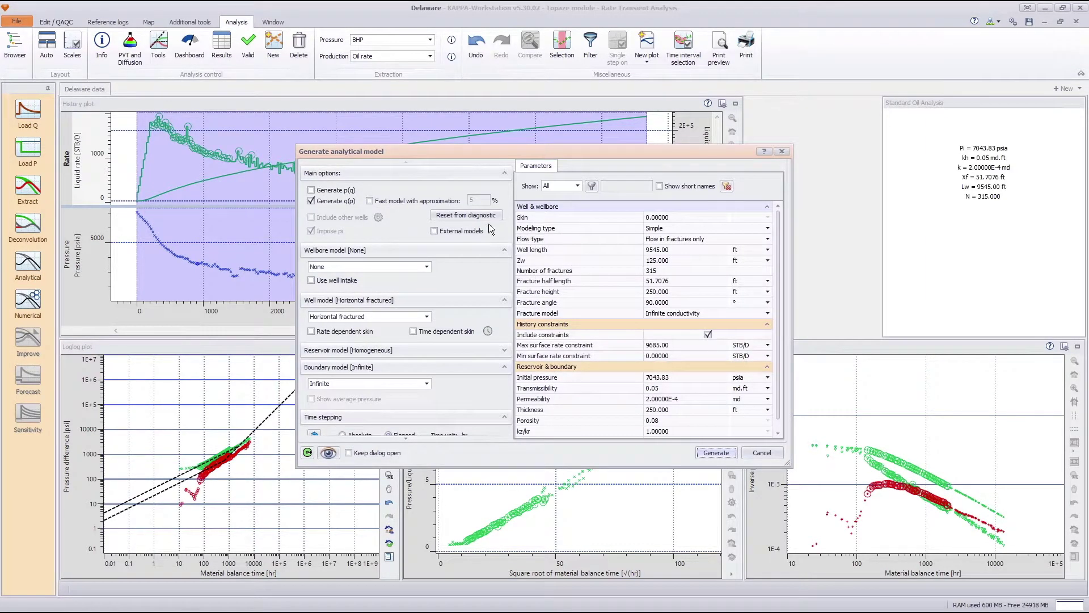
{"action": "left_click", "coordinate": [468, 219]}
{"action": "scroll", "coordinate": [780, 284], "scroll_direction": "down", "scroll_amount": 1}
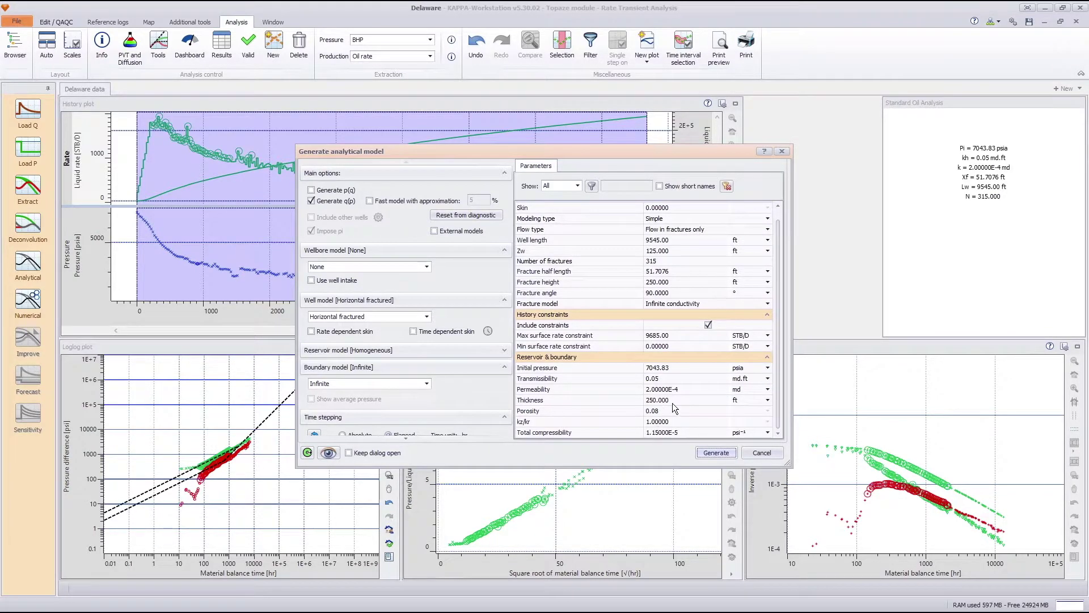
{"action": "left_click", "coordinate": [716, 452]}
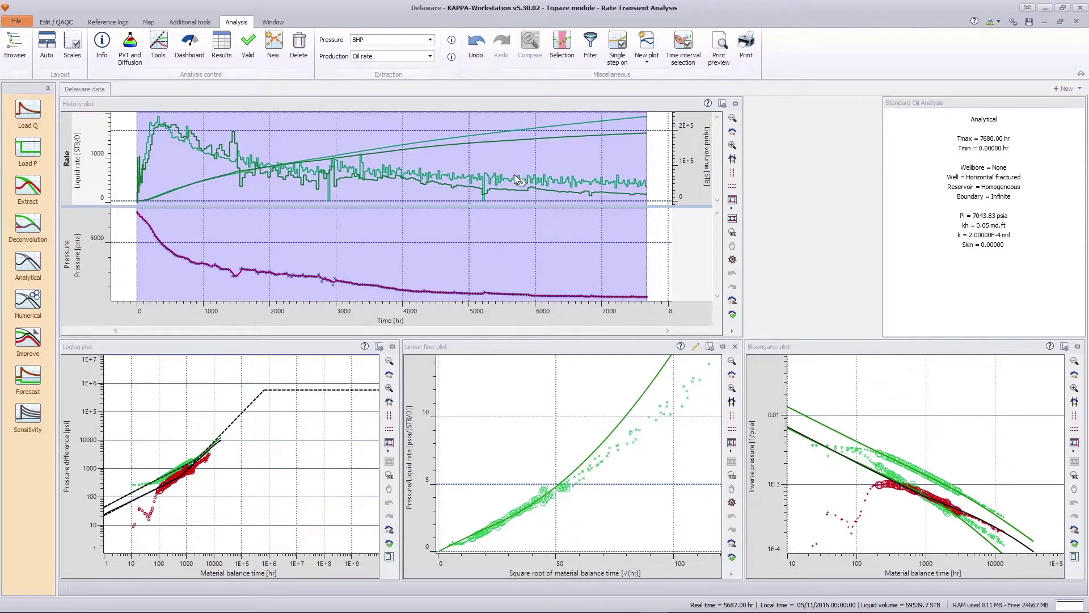
Create a new analysis named Numerical from Delaware data, keeping the input parameters, extraction and model
{"action": "left_click", "coordinate": [1058, 89]}
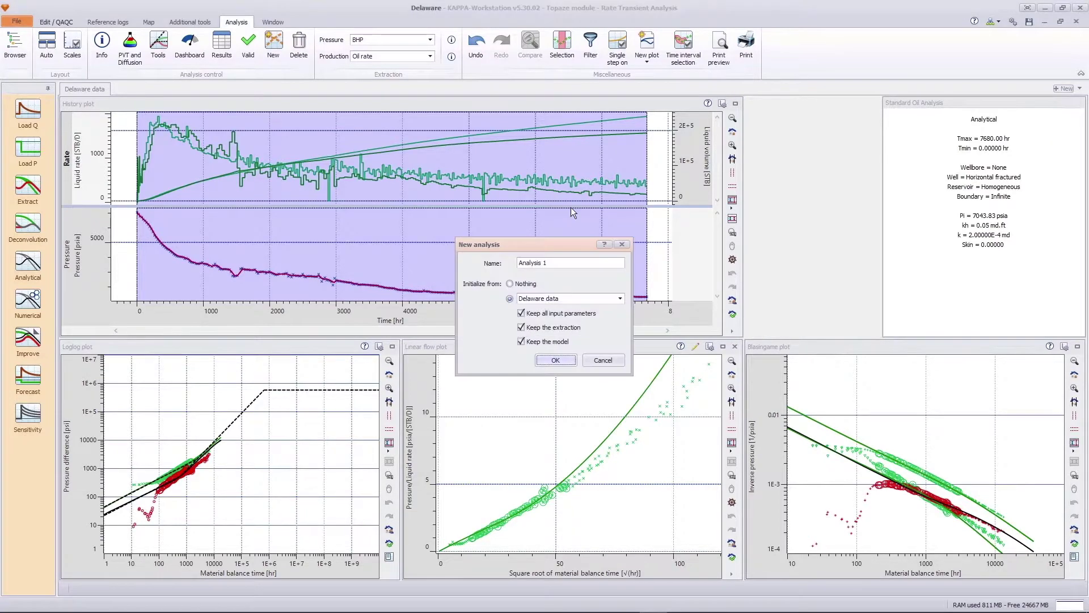
{"action": "triple_click", "coordinate": [562, 263]}
{"action": "type", "text": "Numeric"}
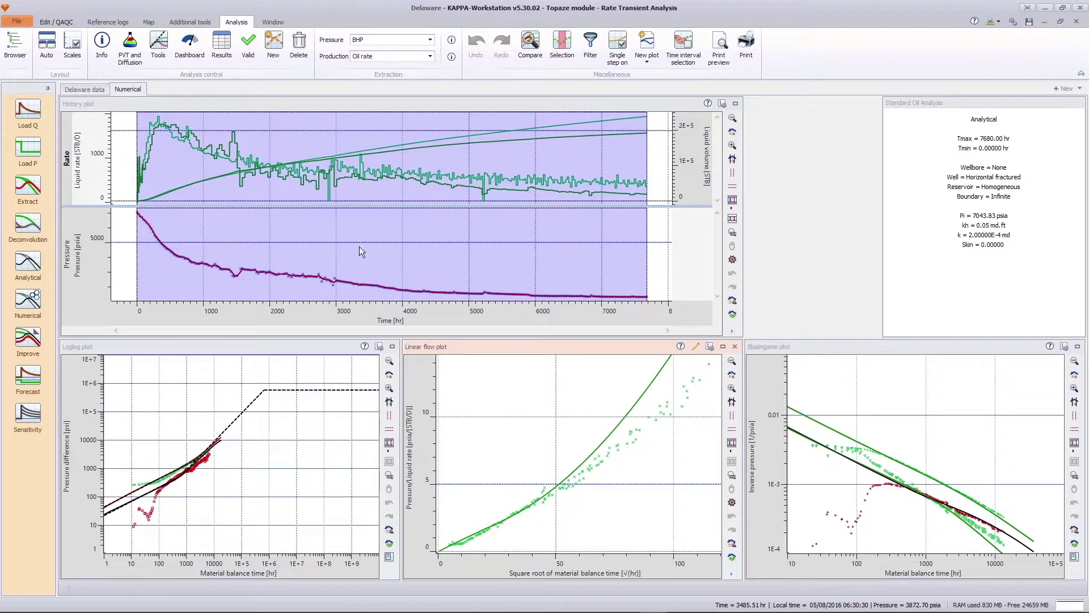
{"action": "left_click", "coordinate": [34, 298]}
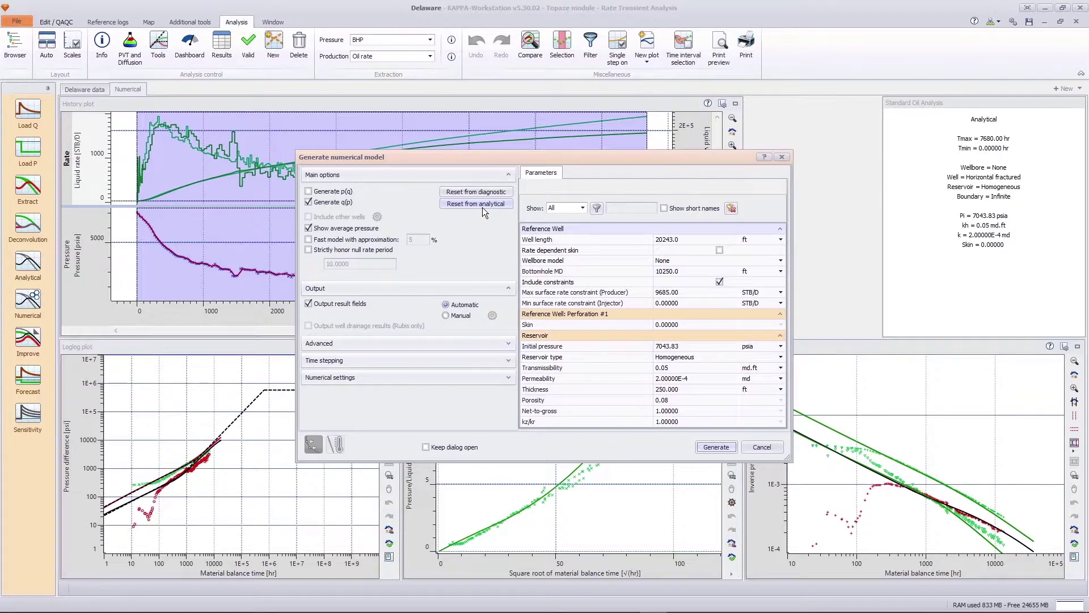
{"action": "left_click", "coordinate": [483, 206]}
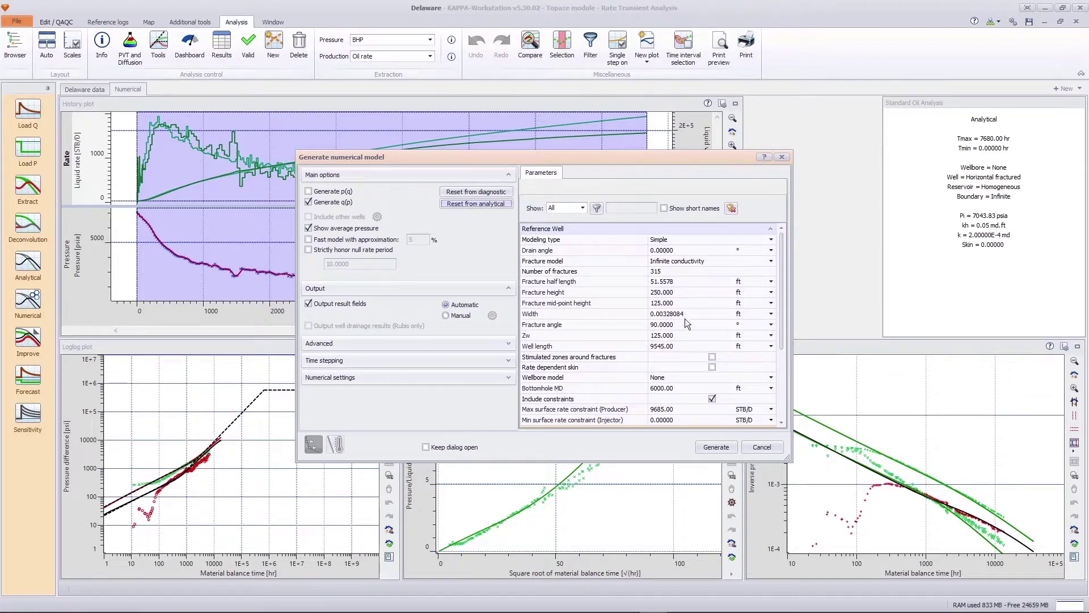
{"action": "left_click_drag", "start_coordinate": [653, 158], "coordinate": [641, 131]}
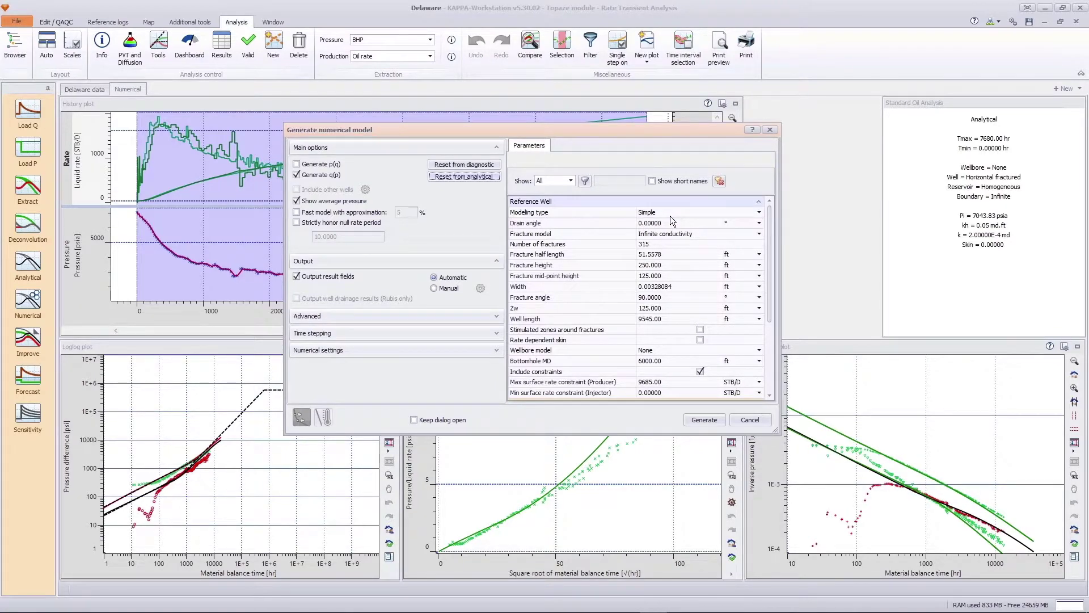
{"action": "left_click", "coordinate": [670, 217]}
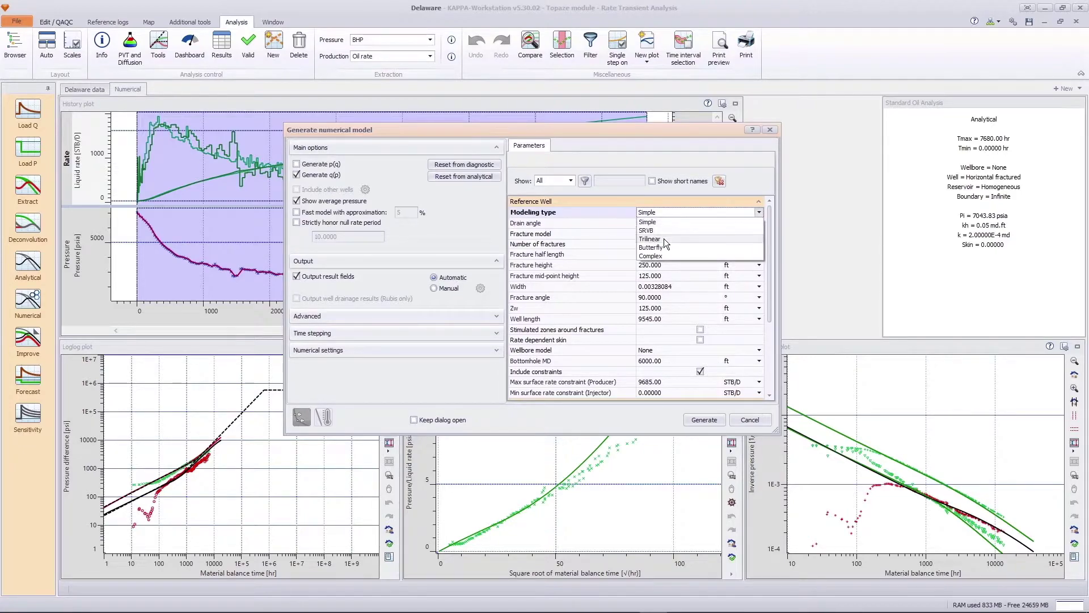
{"action": "left_click", "coordinate": [664, 239]}
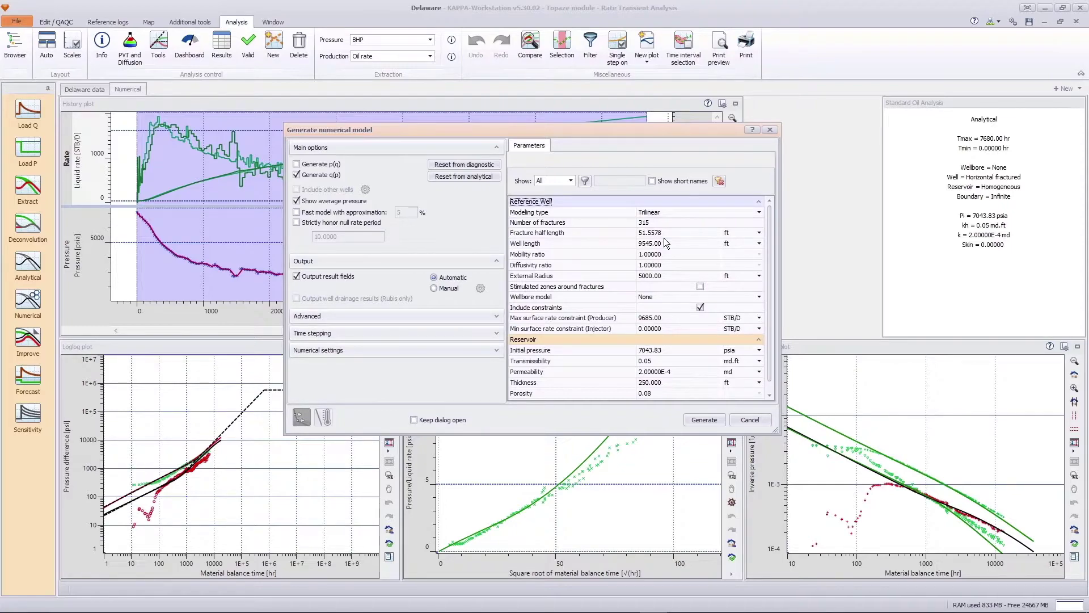
{"action": "left_click", "coordinate": [750, 419]}
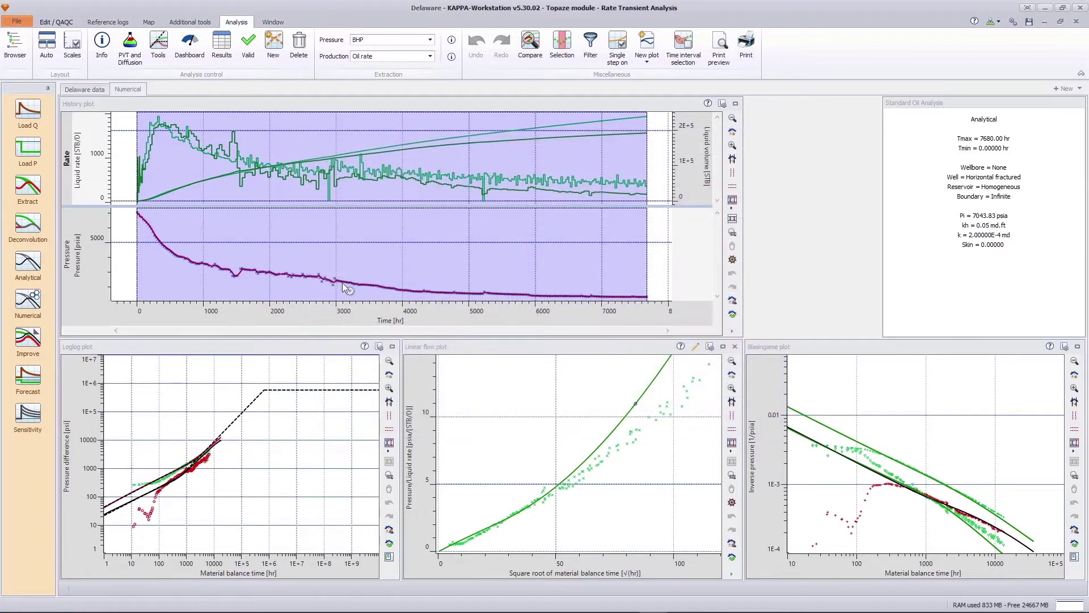
Enable real PVT for numerical modeling in the PVT and diffusion settings
{"action": "left_click", "coordinate": [123, 60]}
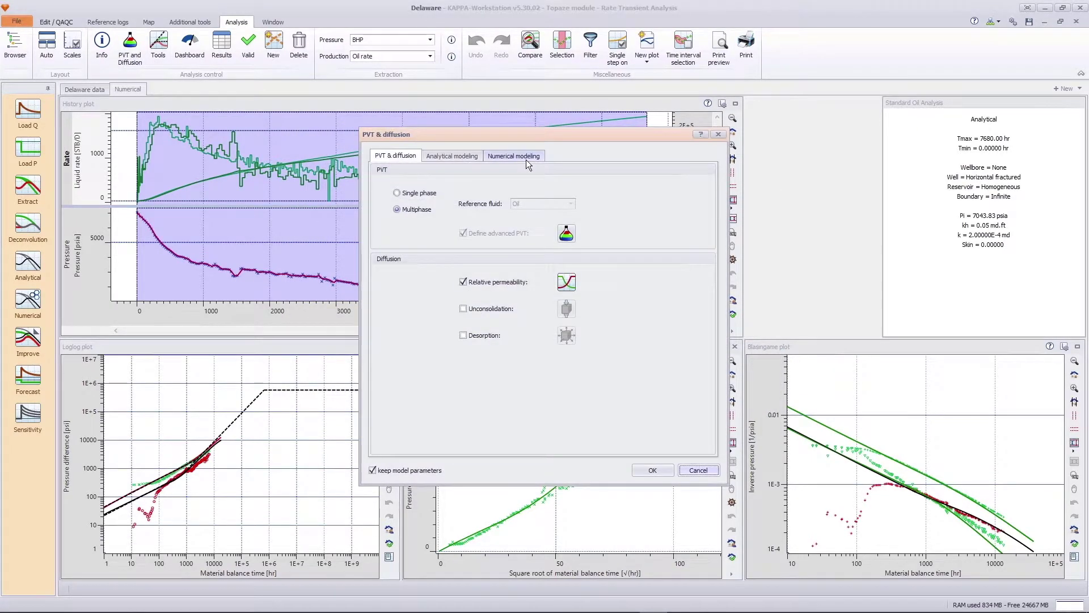
{"action": "left_click", "coordinate": [526, 157]}
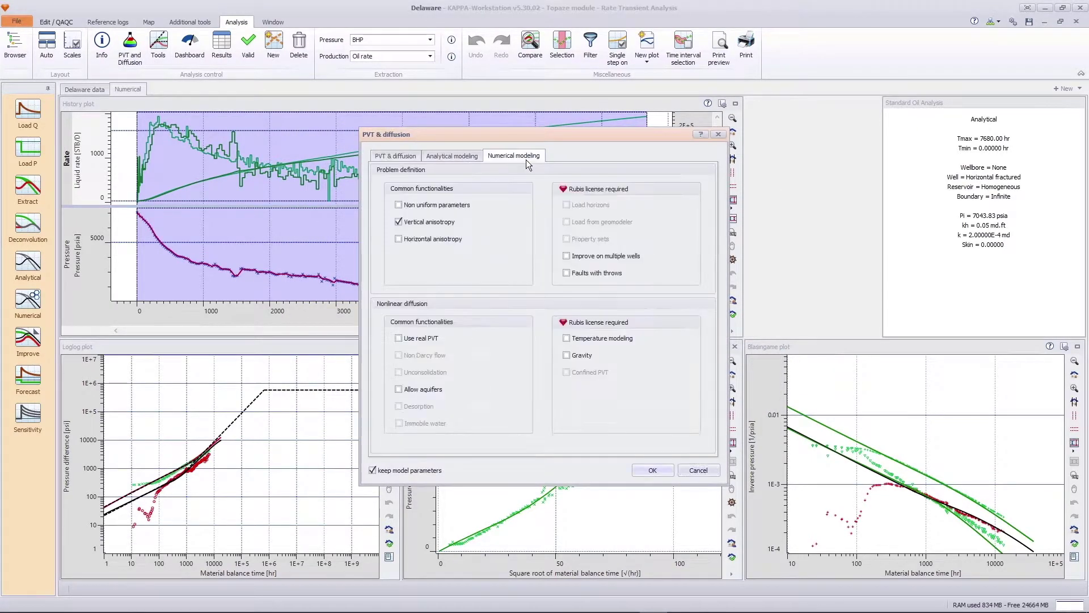
{"action": "left_click", "coordinate": [418, 339]}
{"action": "left_click", "coordinate": [644, 469]}
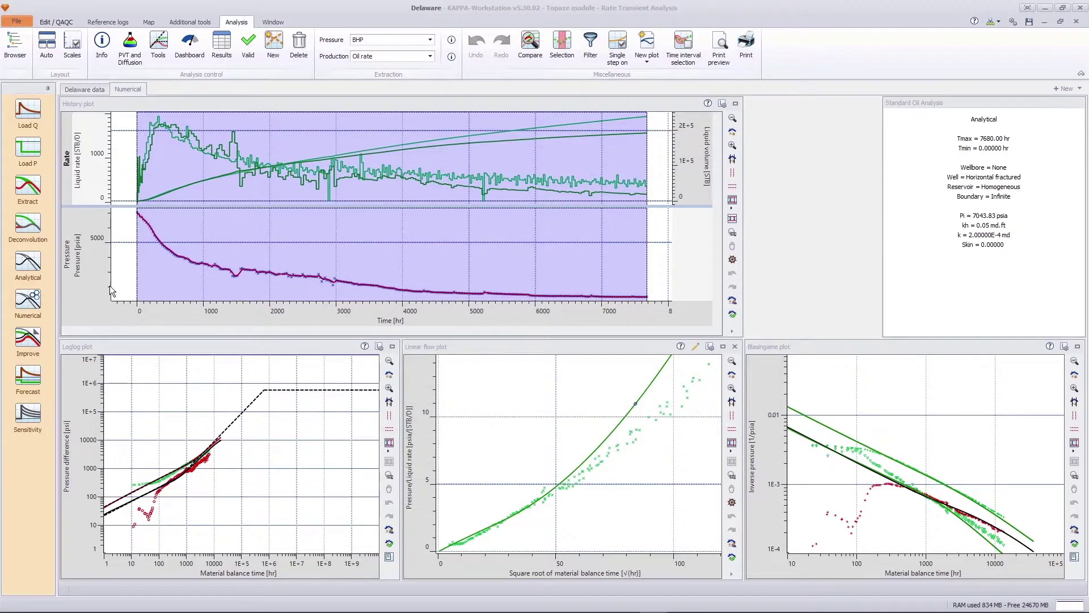
Start a numerical model reset from the analytical one, with Trilinear modeling type and an external radius of 300 ft
{"action": "left_click", "coordinate": [33, 300]}
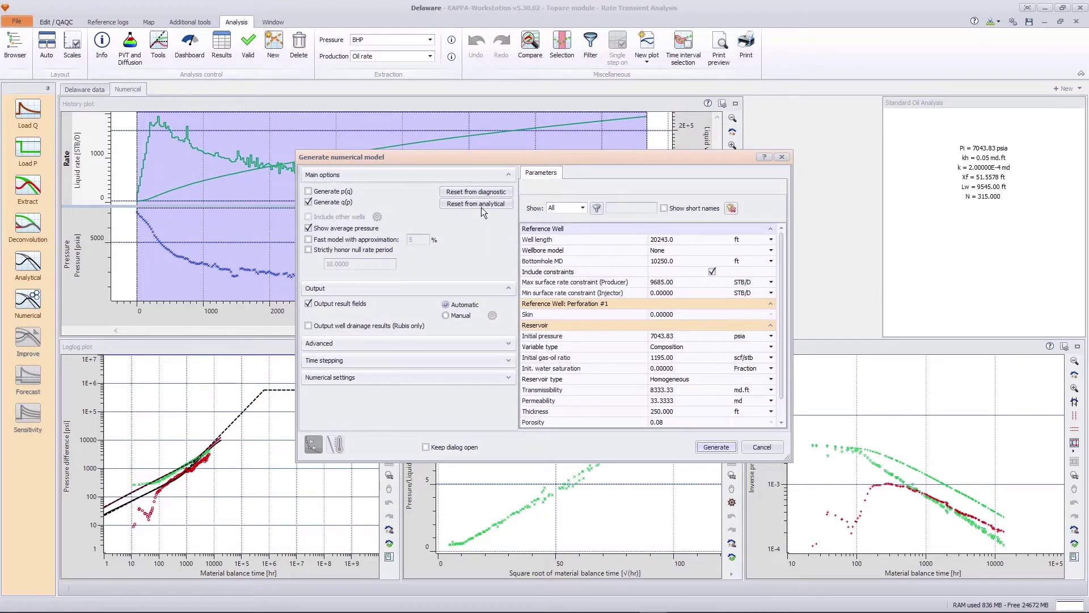
{"action": "left_click", "coordinate": [481, 205]}
{"action": "left_click", "coordinate": [680, 243]}
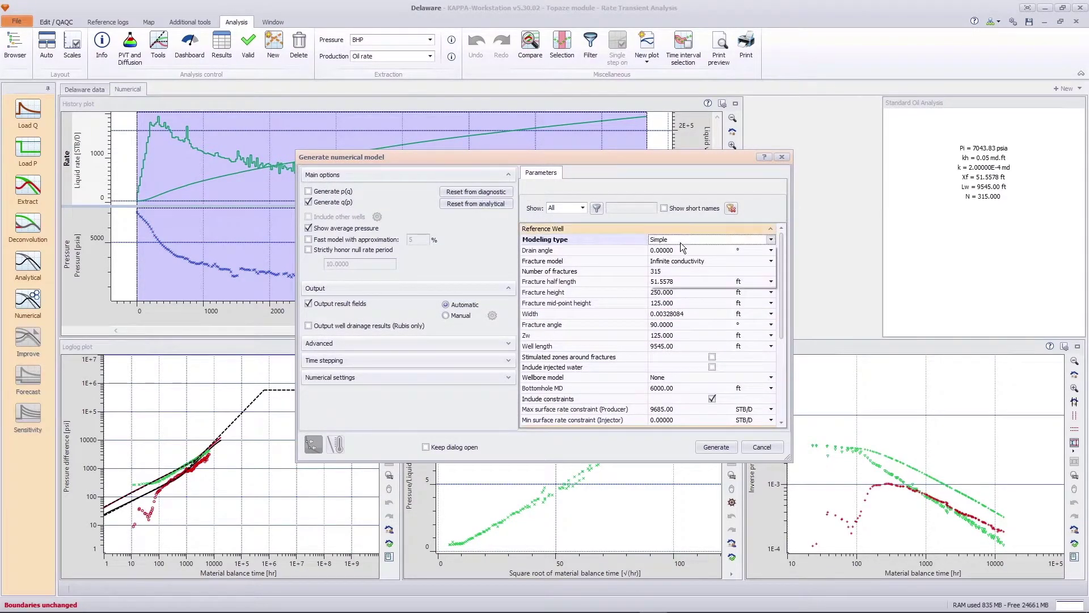
{"action": "left_click", "coordinate": [684, 266]}
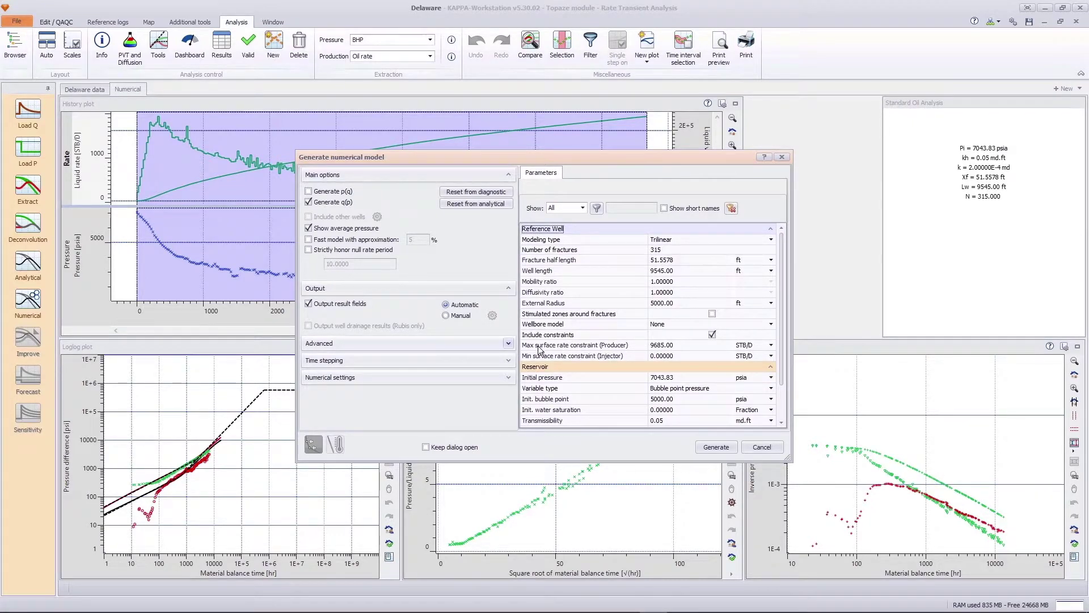
{"action": "left_click", "coordinate": [628, 304]}
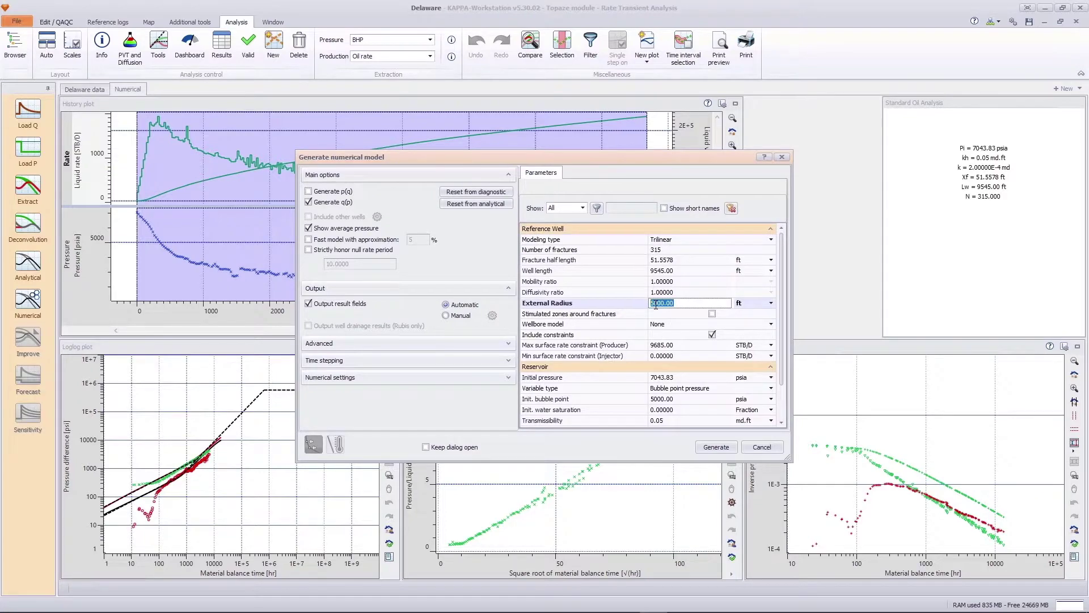
{"action": "type", "text": "300"}
Set the reservoir variable type to Composition with an initial gas-oil ratio of 1195 scf/stb
{"action": "left_click_drag", "start_coordinate": [783, 267], "coordinate": [783, 293]}
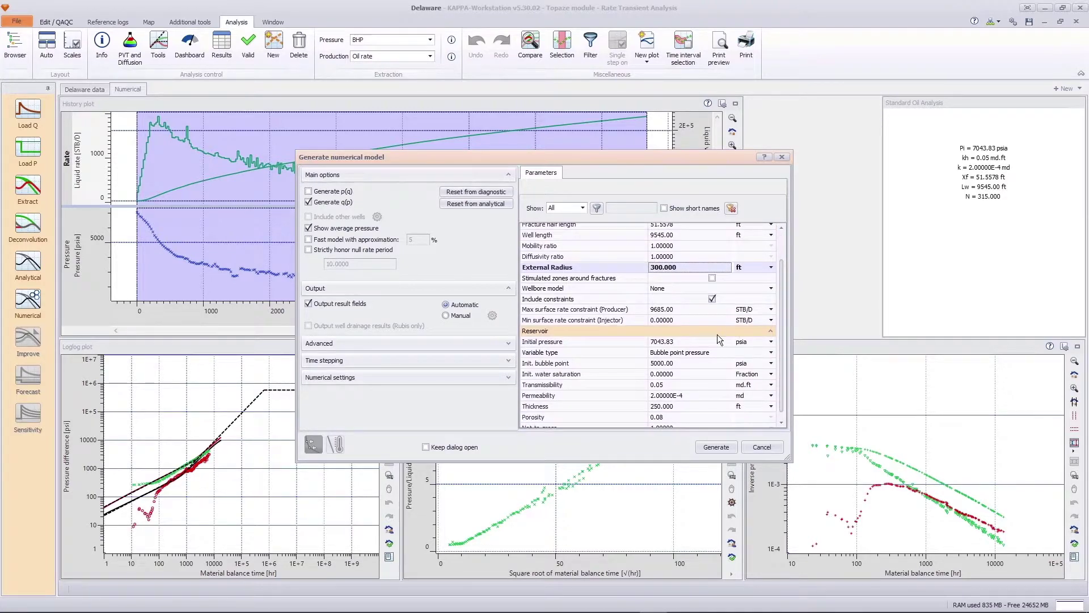
{"action": "left_click", "coordinate": [680, 358]}
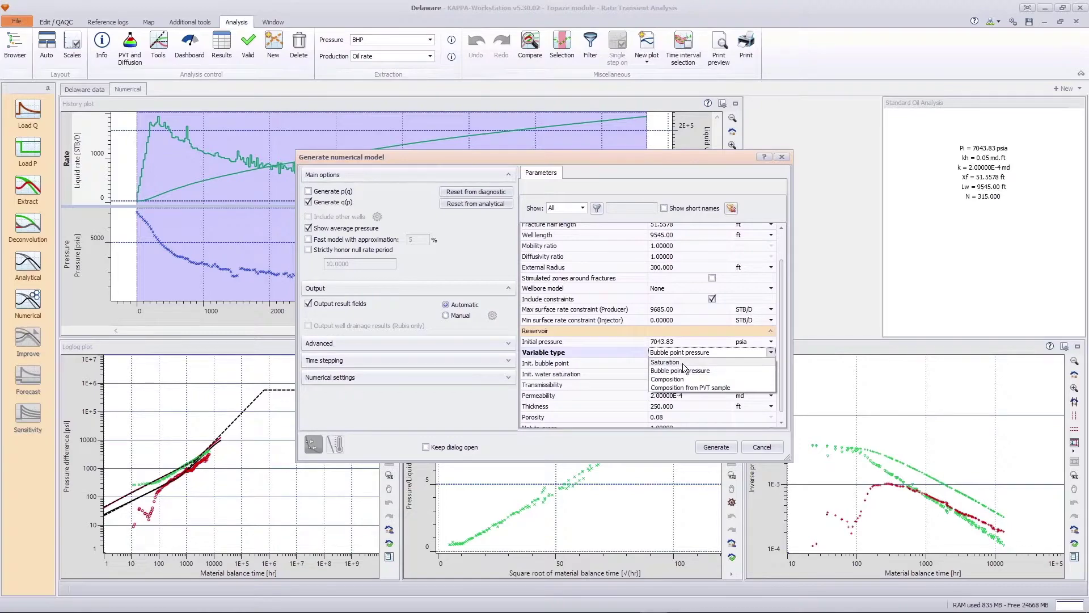
{"action": "left_click", "coordinate": [681, 379]}
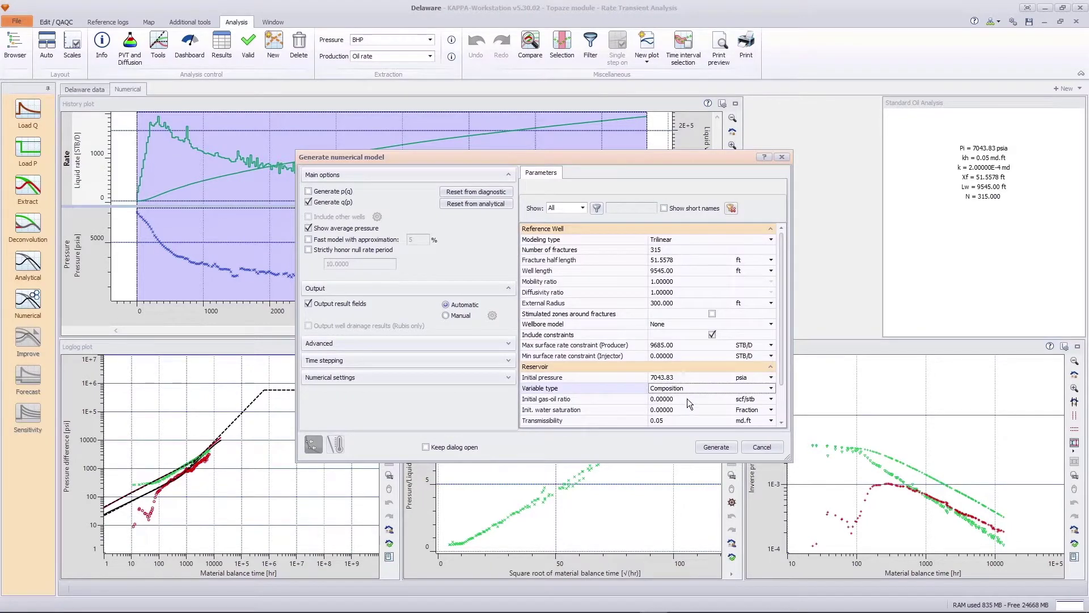
{"action": "left_click", "coordinate": [687, 398]}
{"action": "type", "text": "1195"}
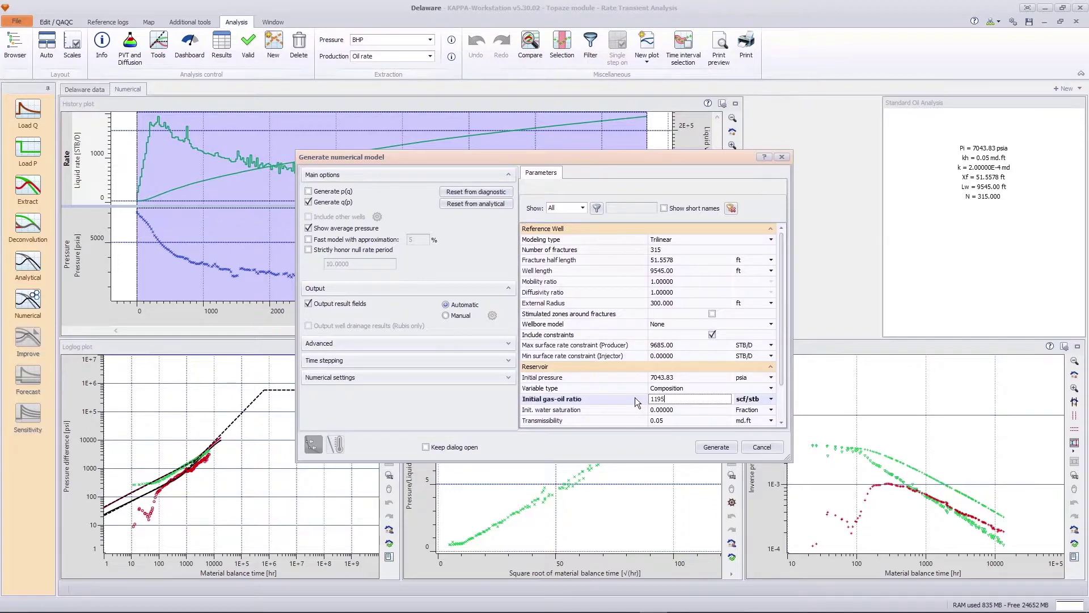
Set the initial water saturation to 0.5 and generate the numerical model as p(q) instead of q(p)
{"action": "left_click_drag", "start_coordinate": [658, 409], "coordinate": [683, 411]}
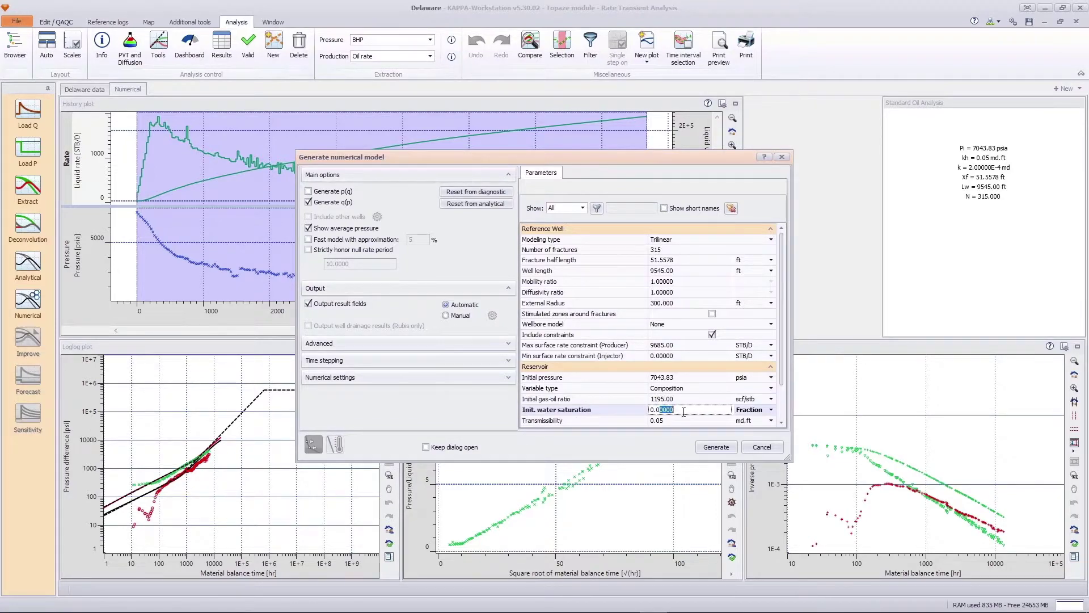
{"action": "key", "text": "BackSpace"}
{"action": "type", "text": "5"}
{"action": "left_click", "coordinate": [338, 193]}
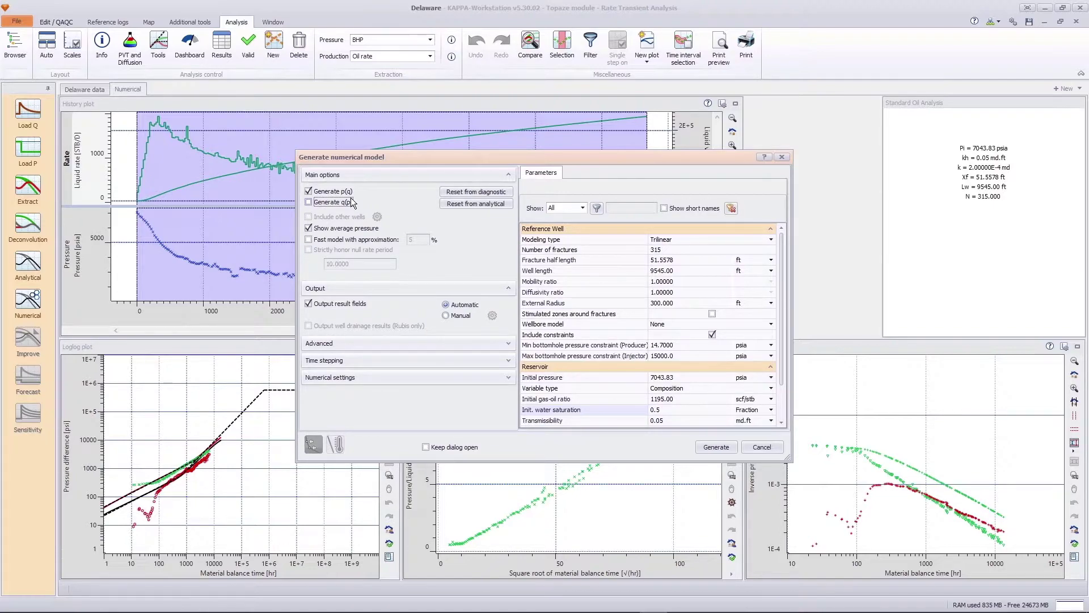
{"action": "left_click", "coordinate": [729, 452]}
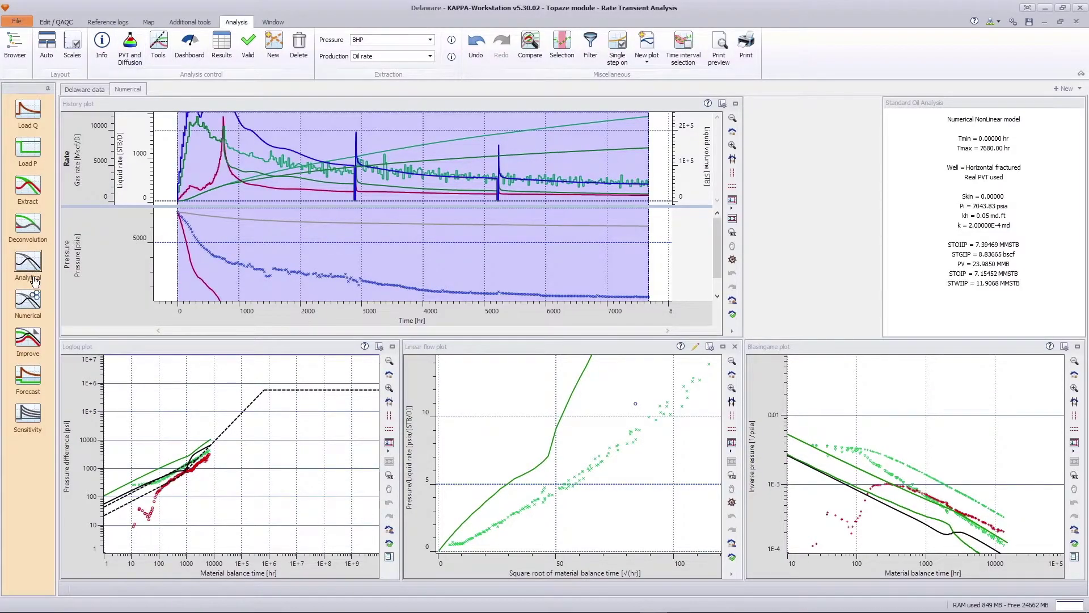
Reopen the numerical model settings and set the dialog to stay open after each generation
{"action": "left_click", "coordinate": [32, 299]}
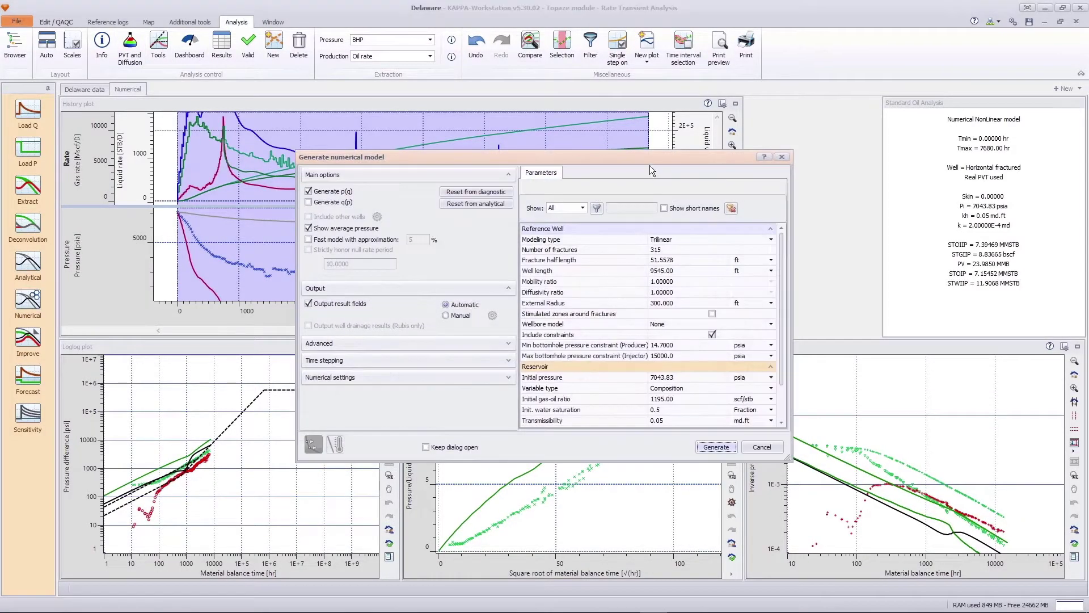
{"action": "left_click_drag", "start_coordinate": [723, 158], "coordinate": [916, 167]}
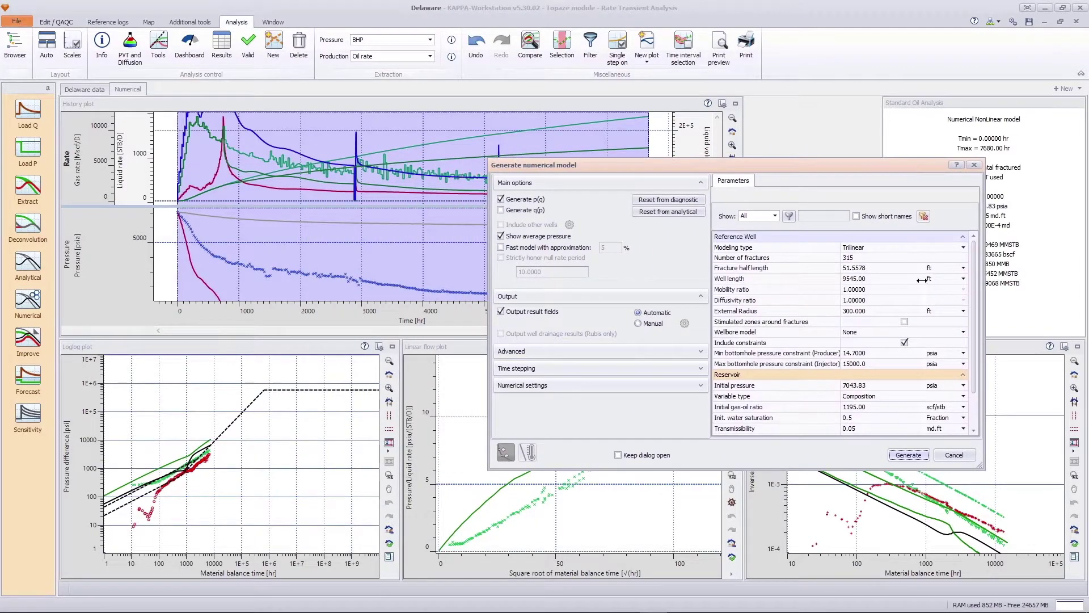
{"action": "scroll", "coordinate": [978, 333], "scroll_direction": "down", "scroll_amount": 2}
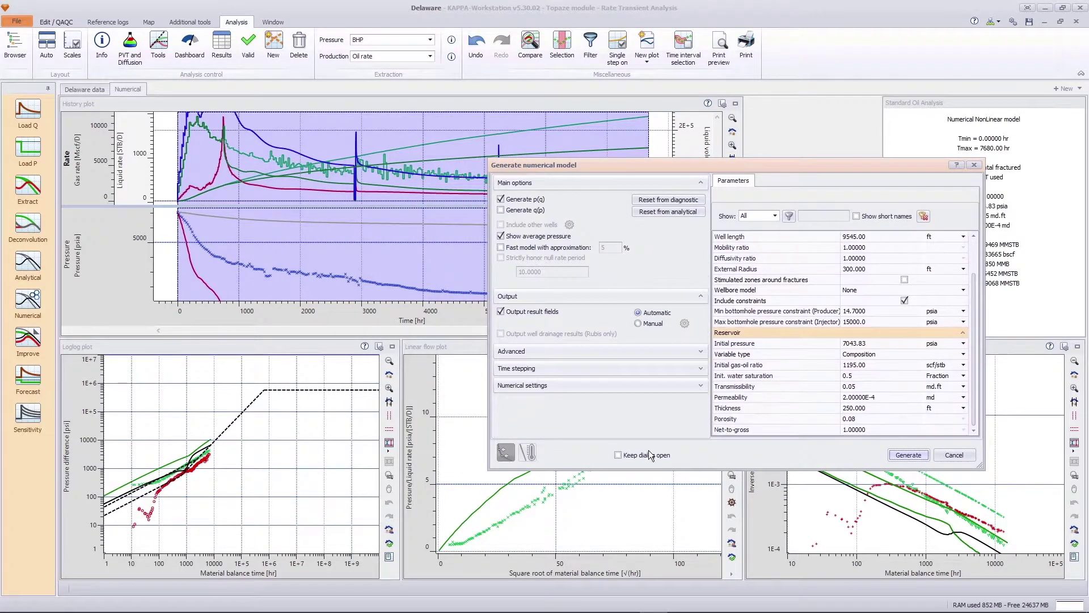
{"action": "left_click", "coordinate": [653, 457]}
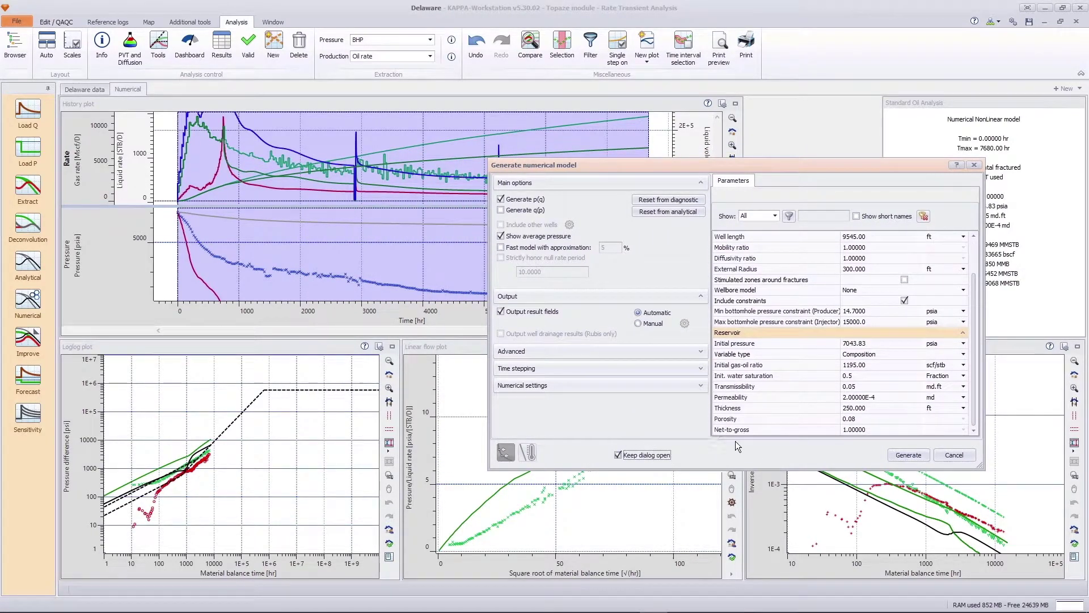
Switch the reservoir permeability unit to nd, set the permeability to 300 nd and generate the numerical model
{"action": "left_click", "coordinate": [941, 397]}
{"action": "left_click", "coordinate": [945, 407]}
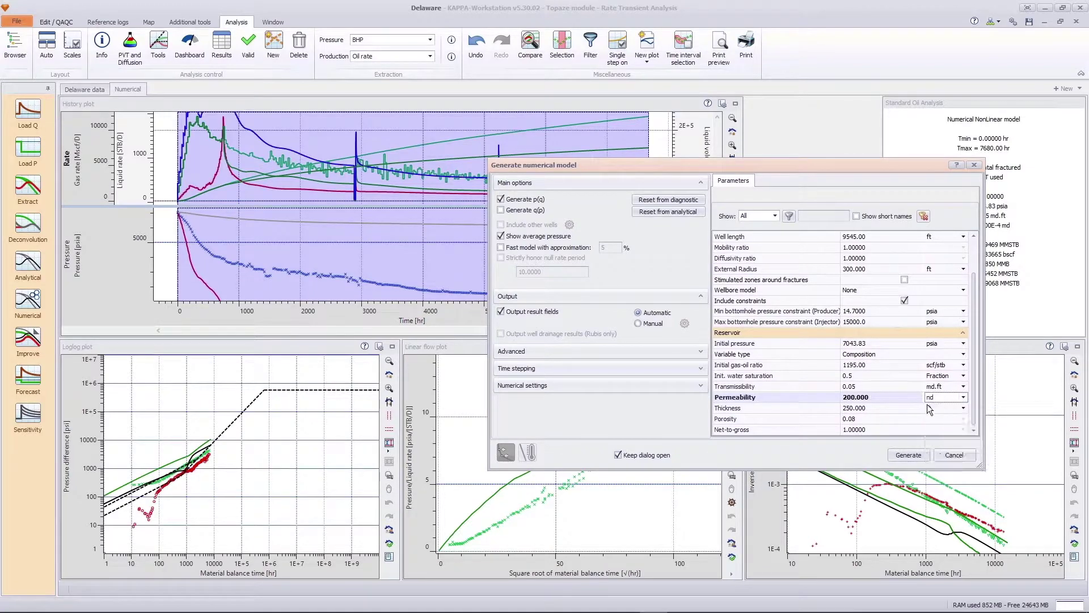
{"action": "left_click", "coordinate": [884, 397]}
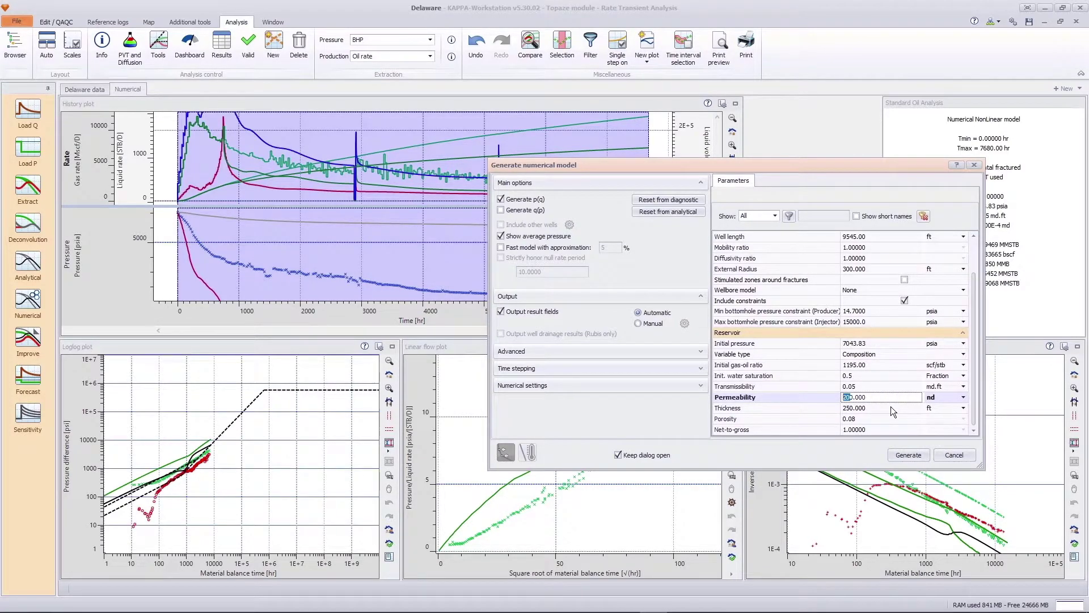
{"action": "type", "text": "30"}
{"action": "left_click", "coordinate": [908, 454]}
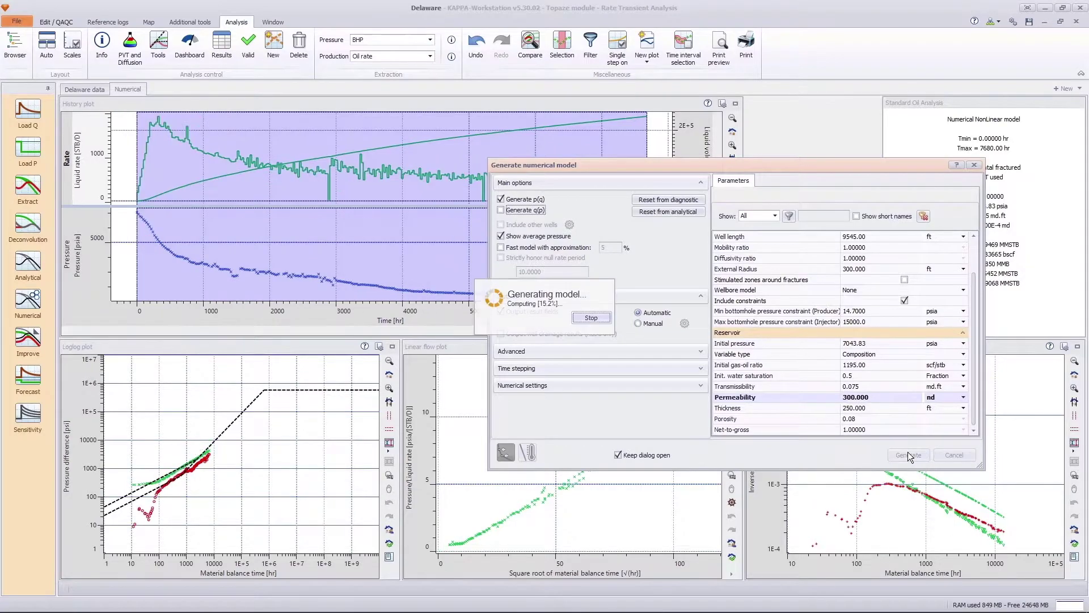
Regenerate the numerical model with a reservoir permeability of 400 nd
{"action": "left_click", "coordinate": [878, 399]}
{"action": "type", "text": "400"}
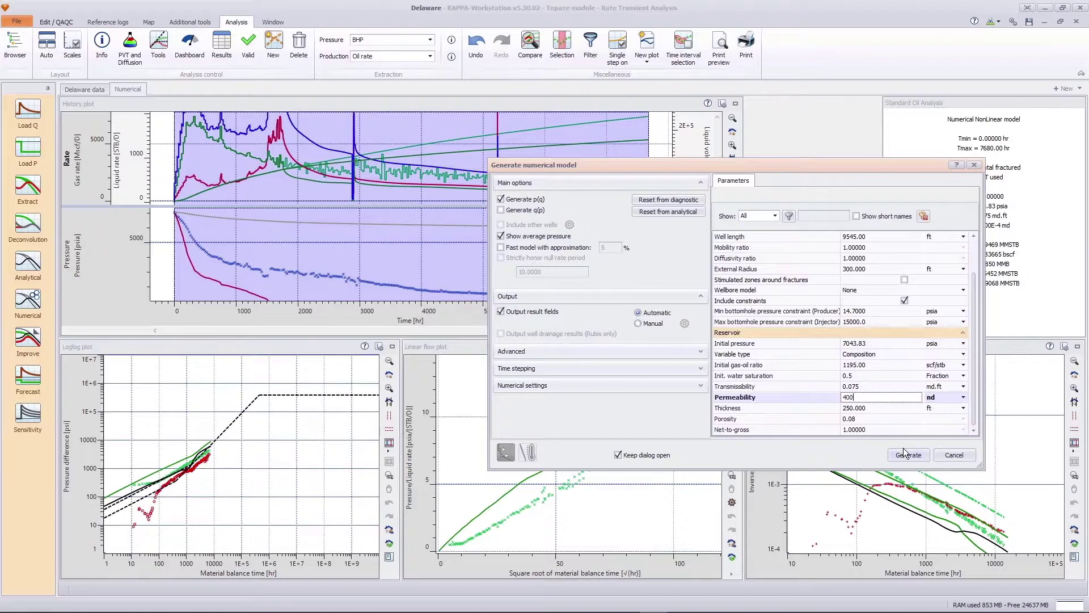
{"action": "left_click", "coordinate": [903, 454]}
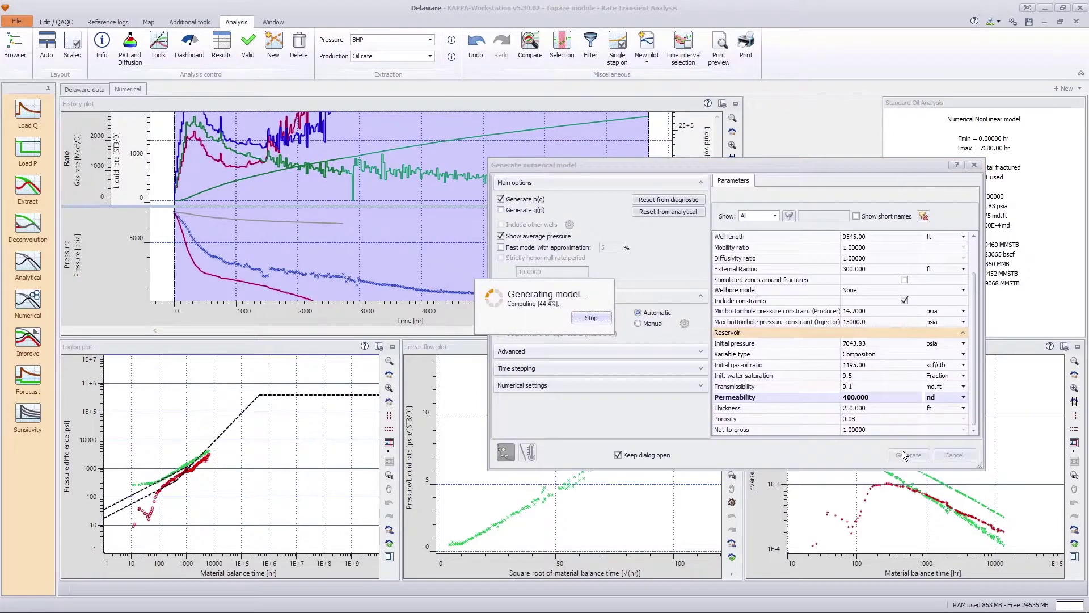
Regenerate the numerical model with a permeability of 500 nd, then close the settings and rescale the history plot
{"action": "left_click", "coordinate": [881, 397]}
{"action": "type", "text": "500"}
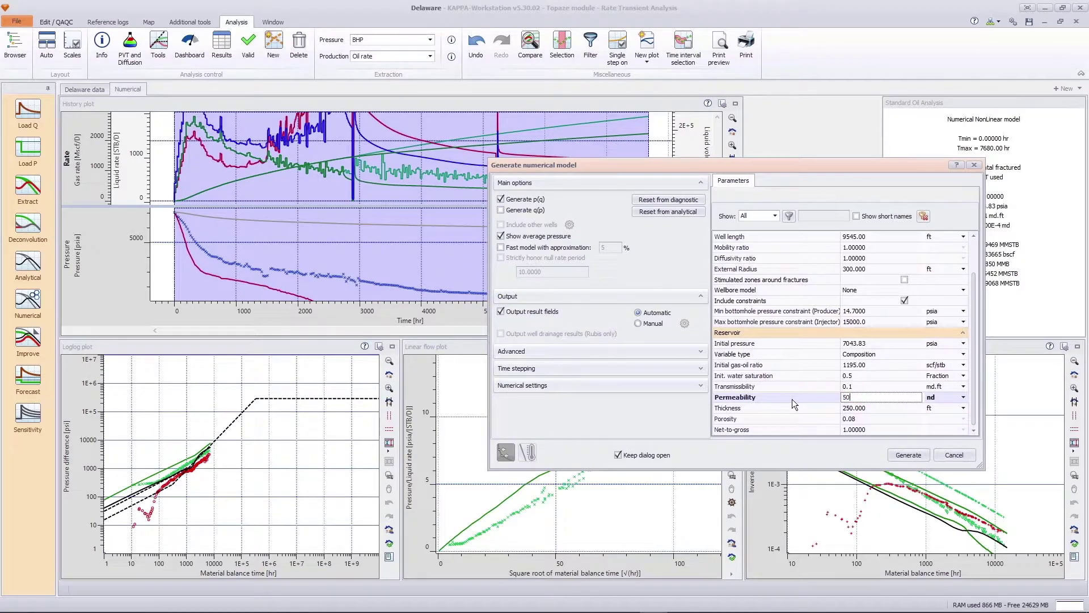
{"action": "left_click", "coordinate": [908, 455]}
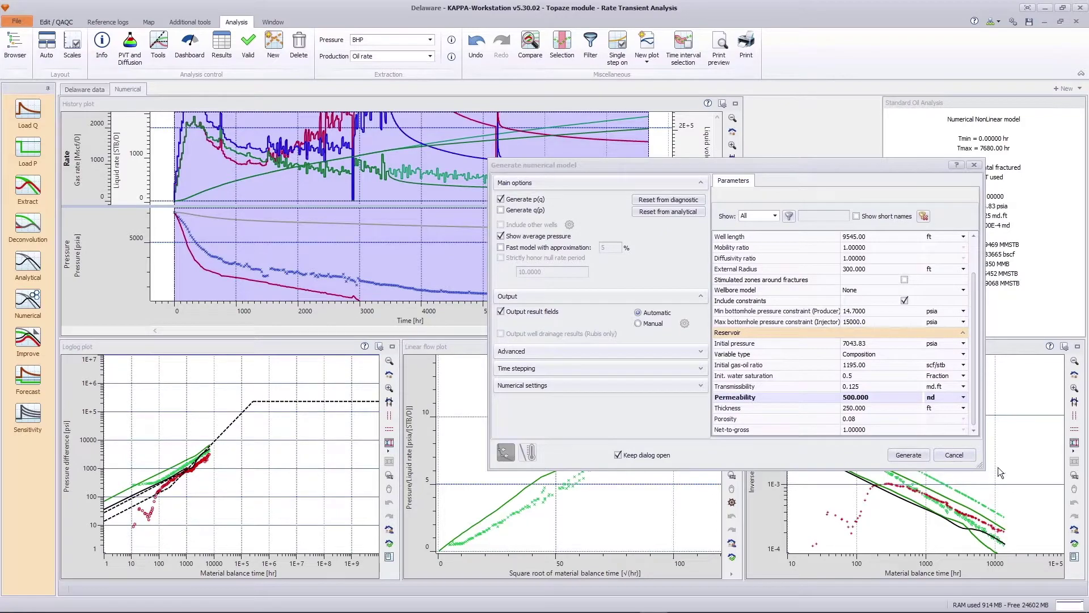
{"action": "left_click", "coordinate": [962, 450]}
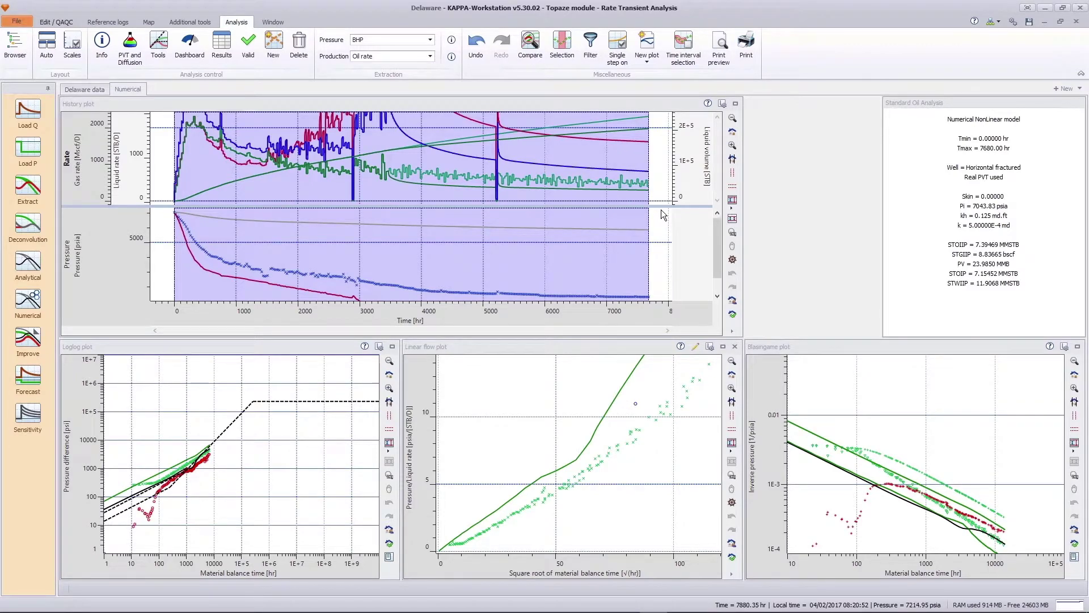
{"action": "left_click", "coordinate": [732, 131]}
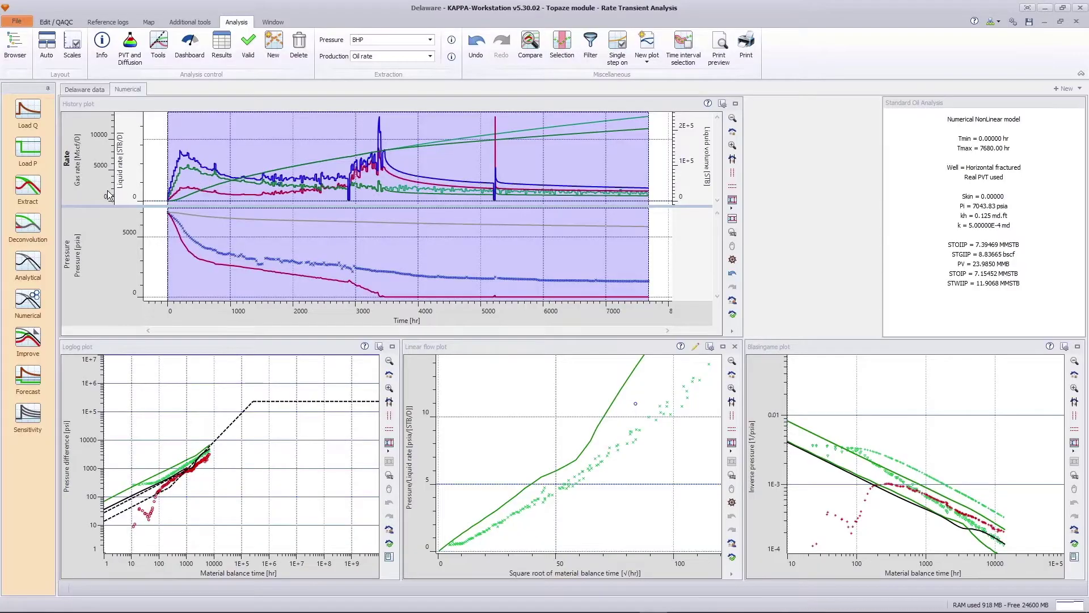
Start a new extraction and calculate a total rate combining the oil, gas and water production data
{"action": "left_click", "coordinate": [28, 189]}
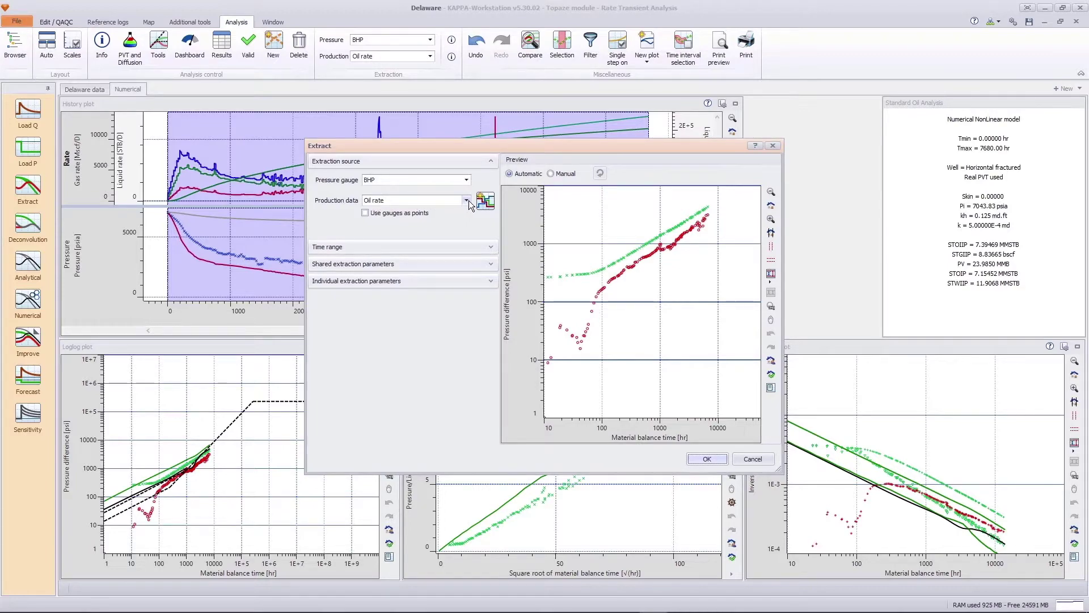
{"action": "left_click", "coordinate": [491, 205]}
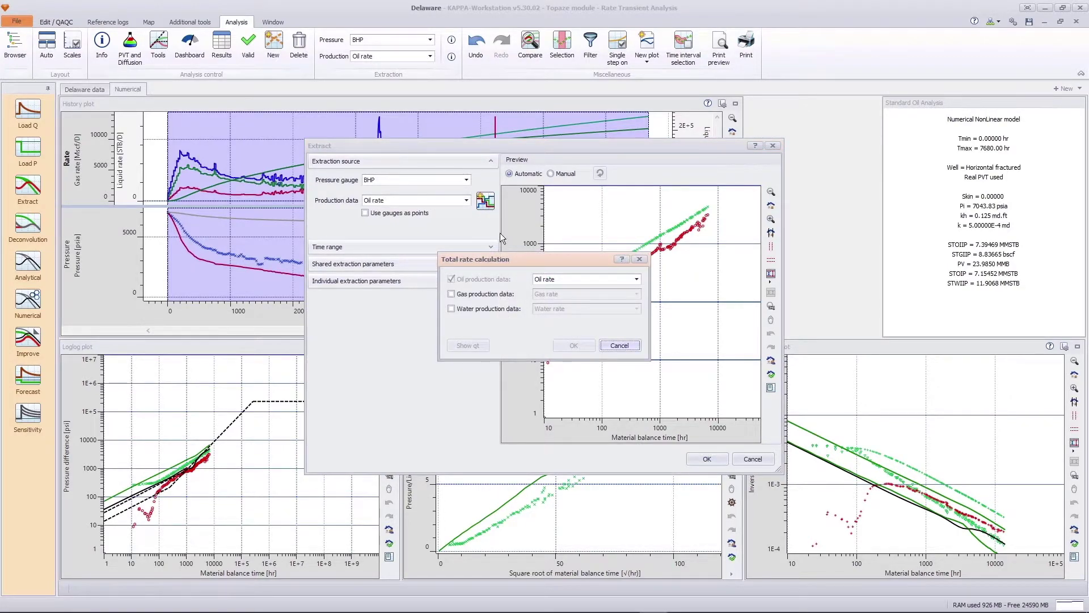
{"action": "left_click", "coordinate": [488, 294]}
{"action": "left_click", "coordinate": [495, 309]}
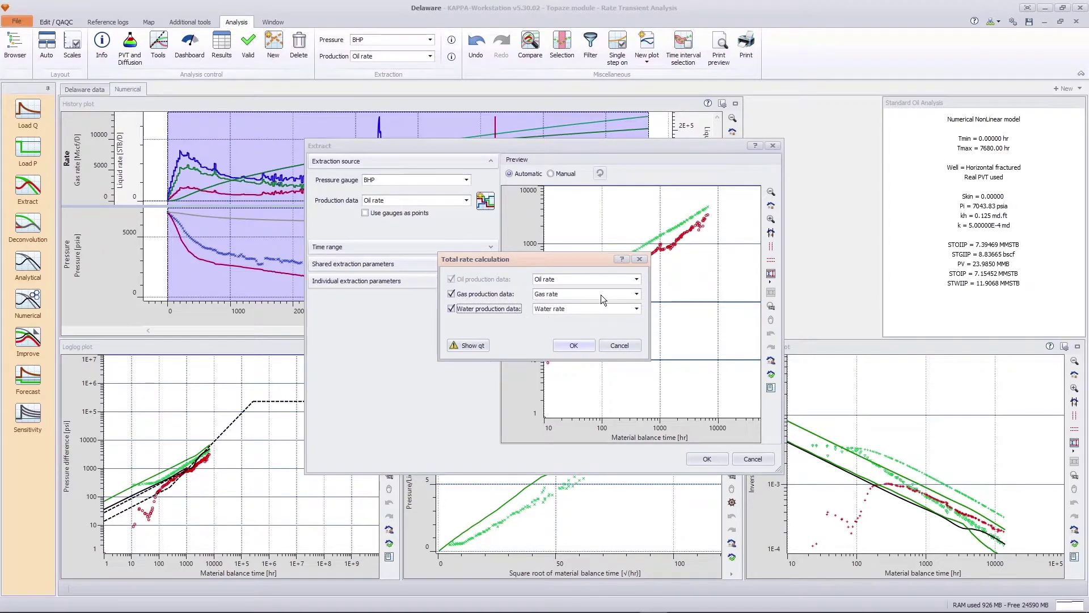
{"action": "left_click", "coordinate": [569, 347]}
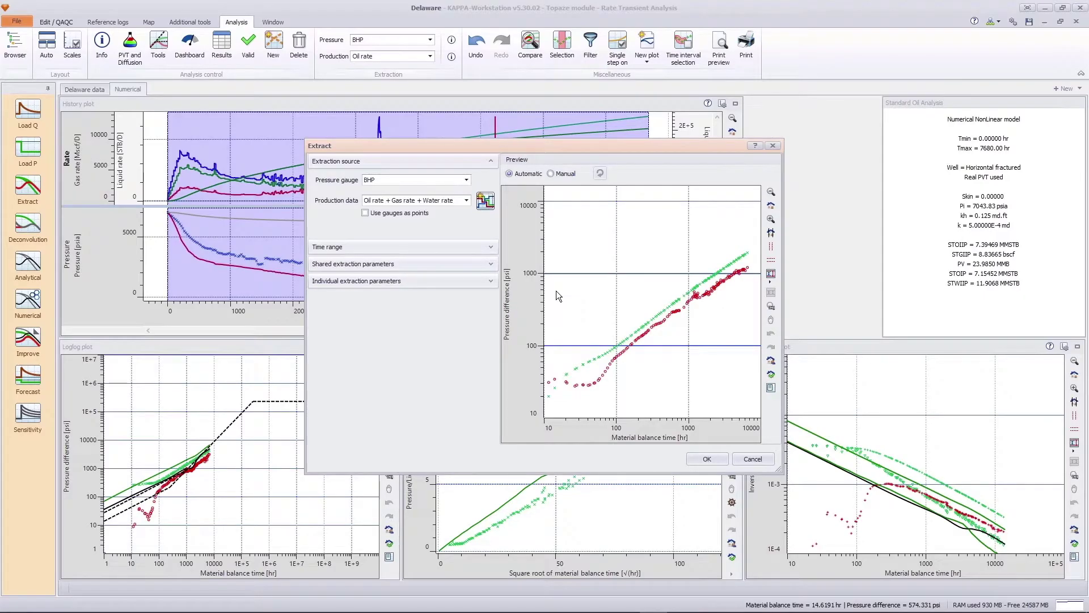
Extract both the oil rate and the total rate, with Oil rate as the active one, and run a new model generation
{"action": "left_click", "coordinate": [466, 200]}
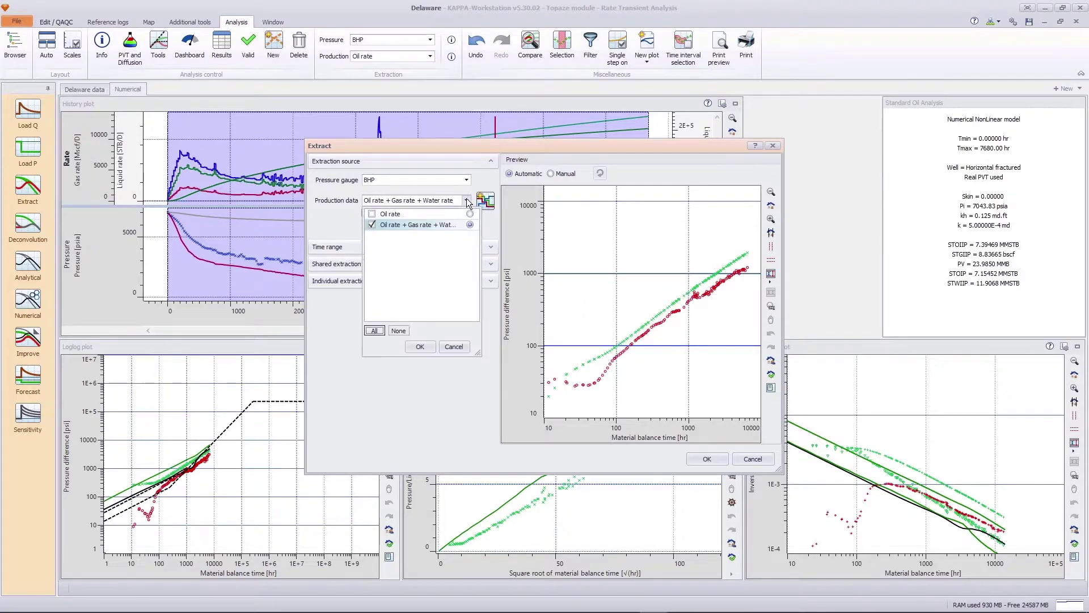
{"action": "left_click", "coordinate": [470, 214]}
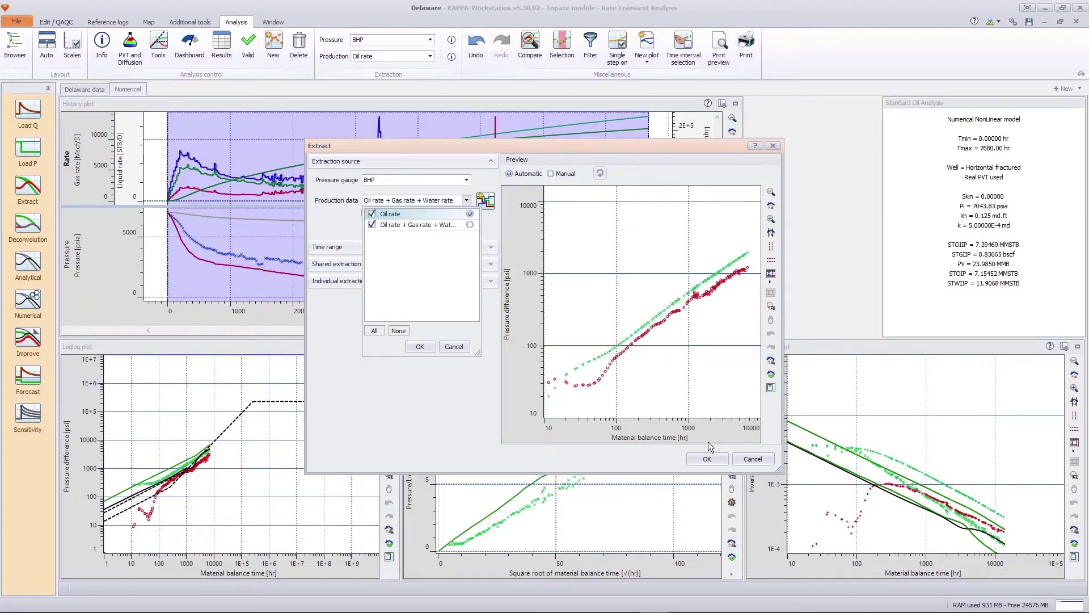
{"action": "left_click", "coordinate": [706, 459]}
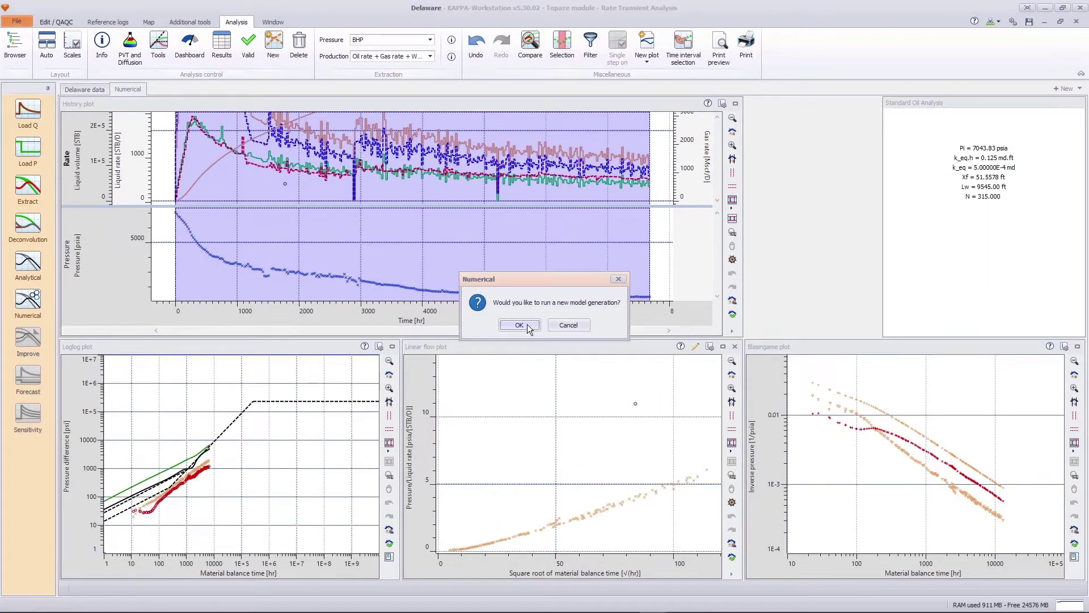
{"action": "left_click", "coordinate": [522, 326]}
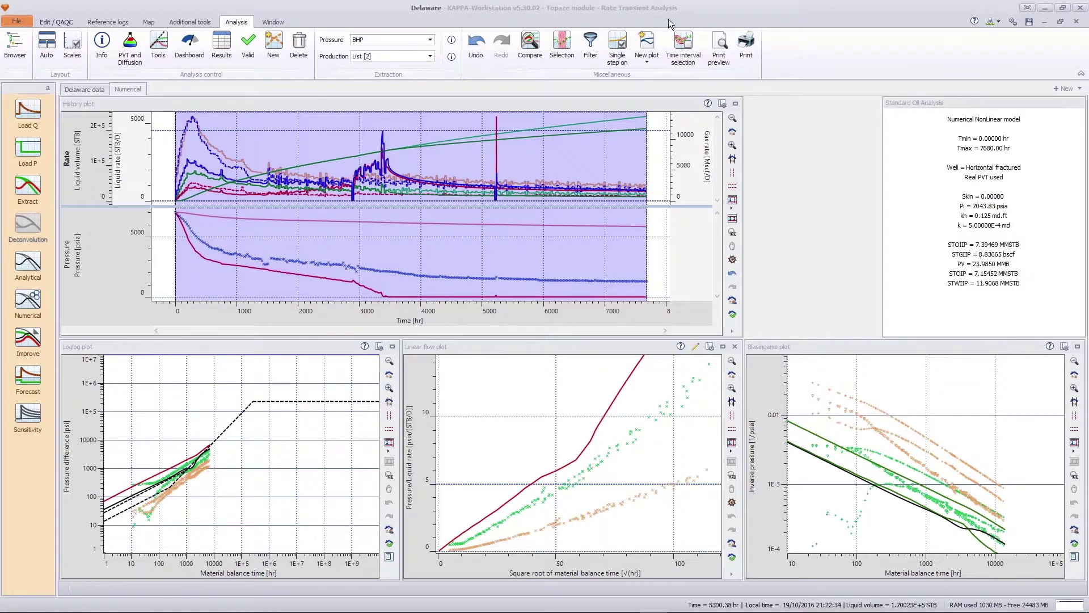
Delete the Linear flow plot and examine the enlarged history plot before restoring the layout
{"action": "left_click", "coordinate": [736, 349]}
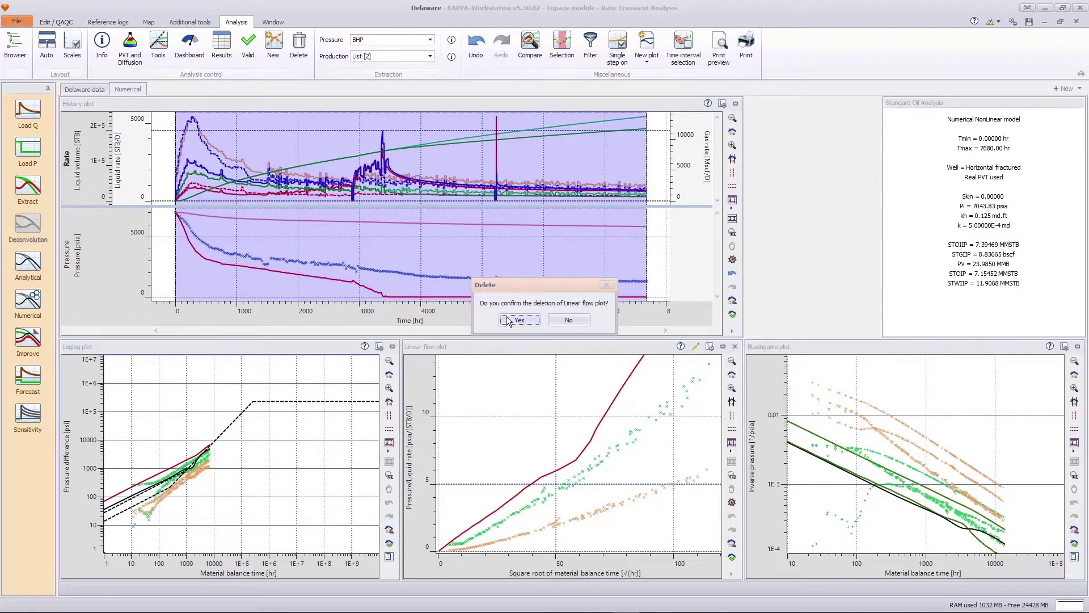
{"action": "left_click", "coordinate": [515, 316]}
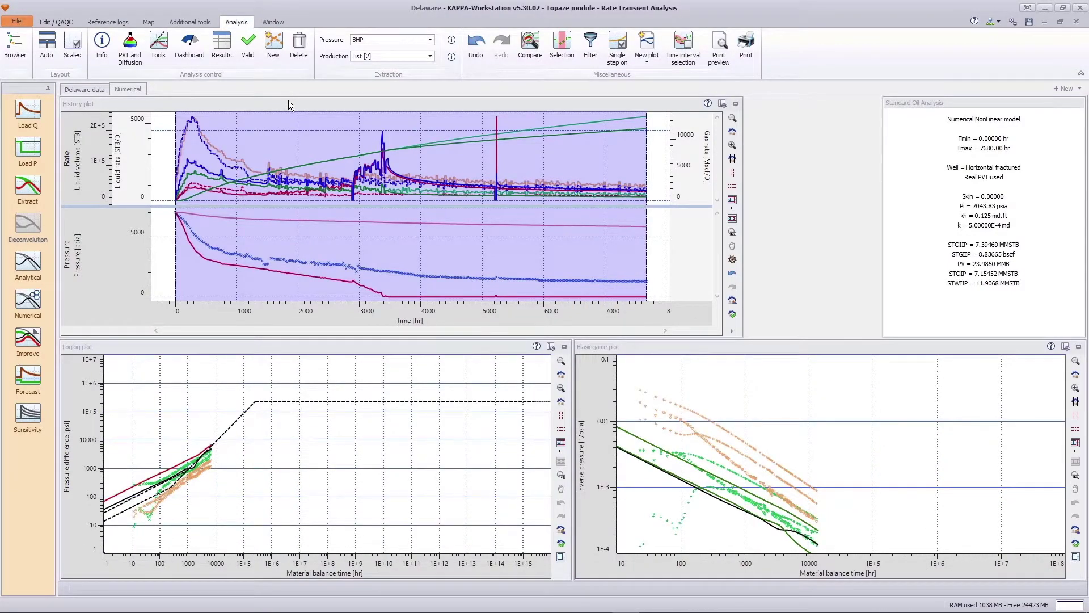
{"action": "double_click", "coordinate": [288, 100]}
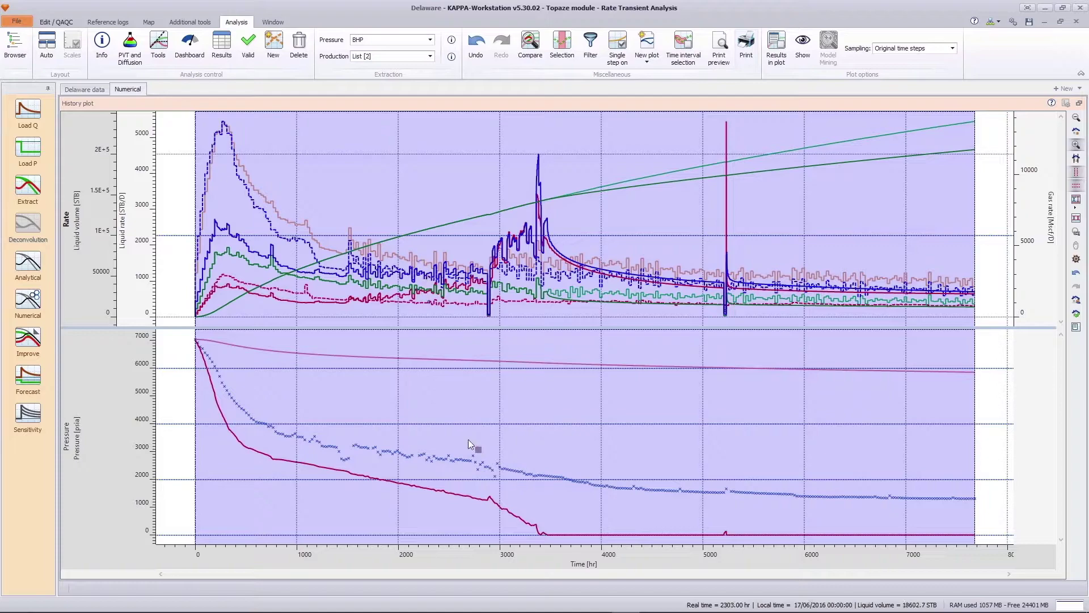
{"action": "double_click", "coordinate": [587, 102]}
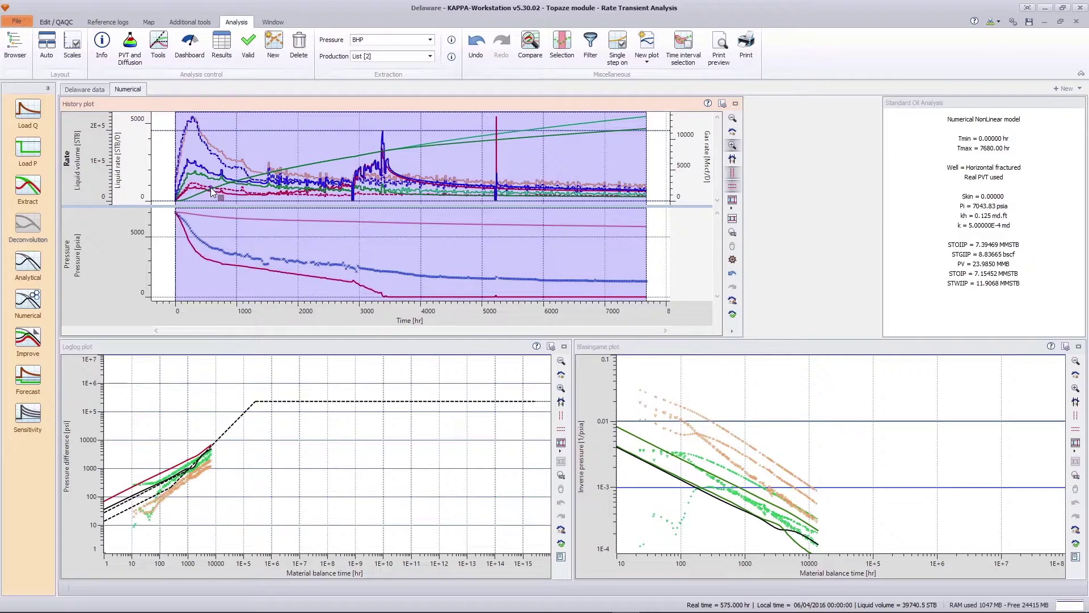
Set the numerical model's initial gas-oil ratio to 1300 scf/stb, keep the dialog open and generate the model
{"action": "left_click", "coordinate": [27, 297]}
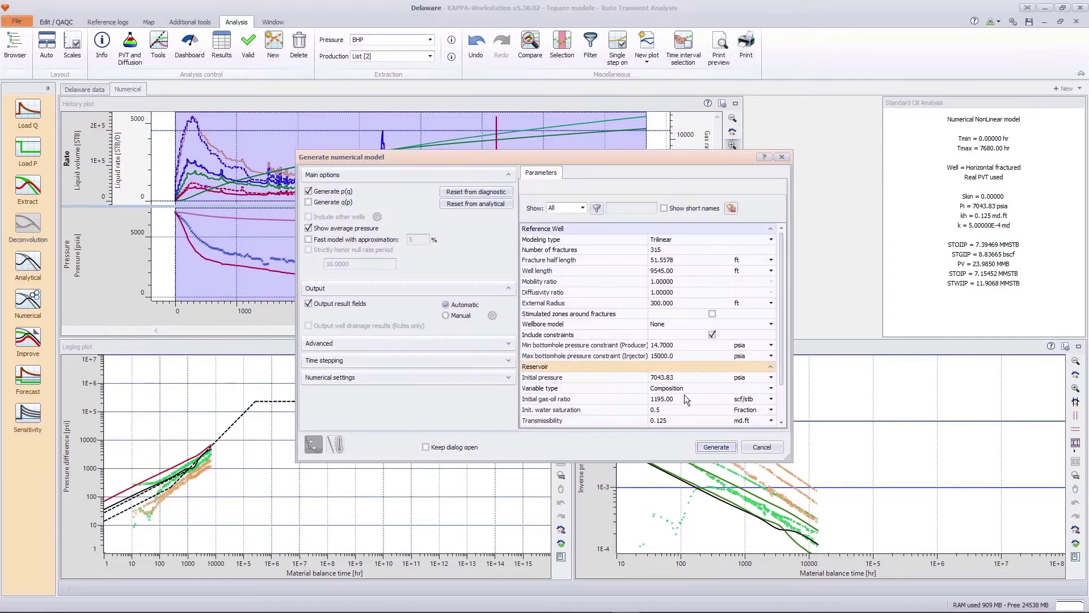
{"action": "left_click", "coordinate": [693, 399]}
{"action": "left_click", "coordinate": [595, 400]}
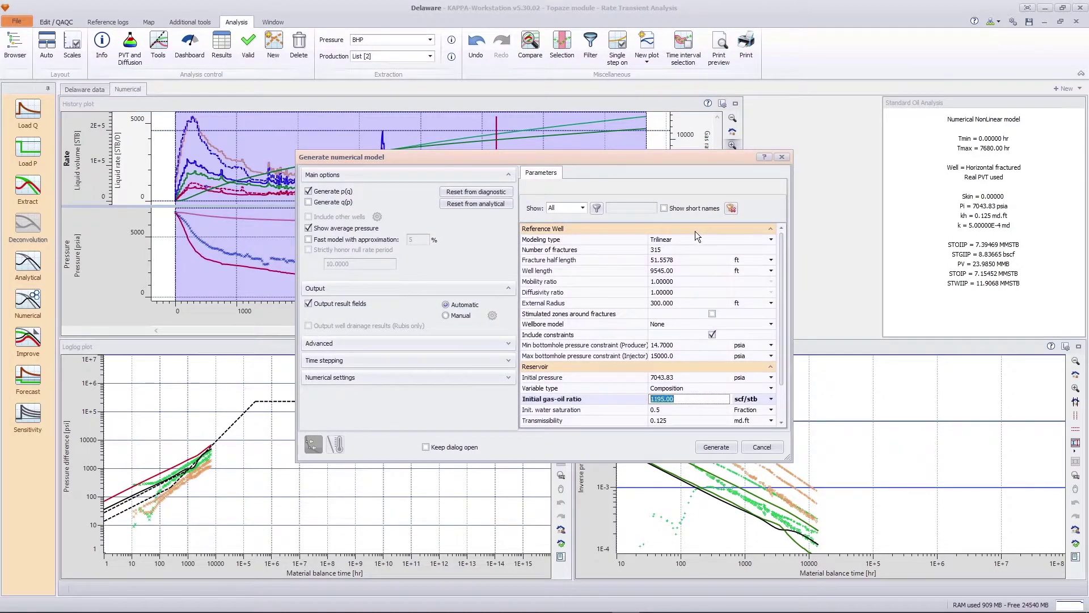
{"action": "type", "text": "1300"}
{"action": "left_click", "coordinate": [441, 447]}
{"action": "left_click_drag", "start_coordinate": [639, 162], "coordinate": [781, 181]}
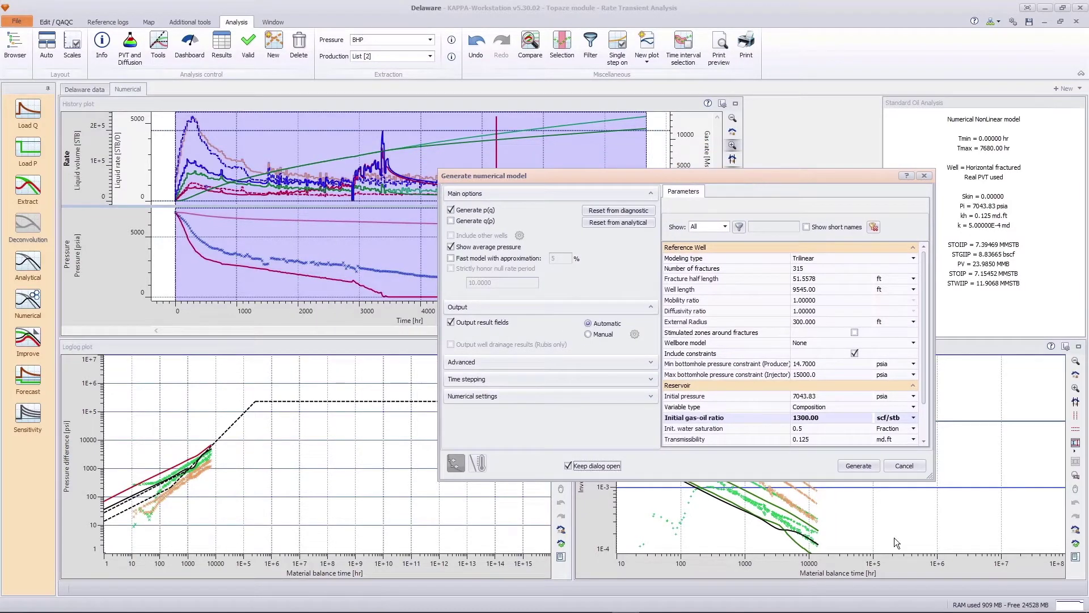
{"action": "left_click", "coordinate": [860, 465]}
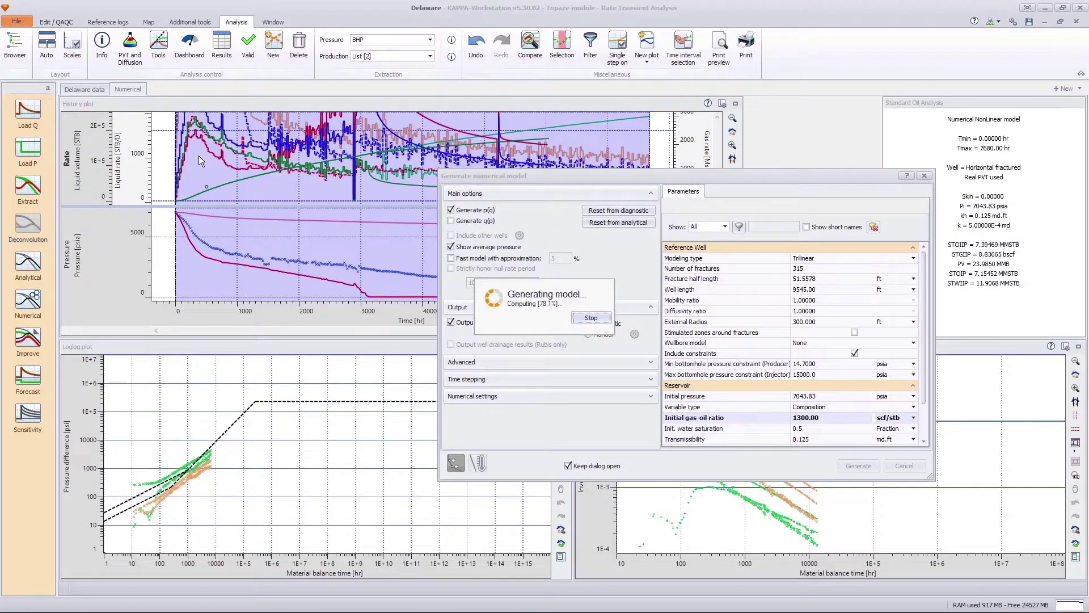
Regenerate the numerical model with an initial gas-oil ratio of 1400 scf/stb
{"action": "left_click", "coordinate": [858, 420]}
{"action": "type", "text": "1"}
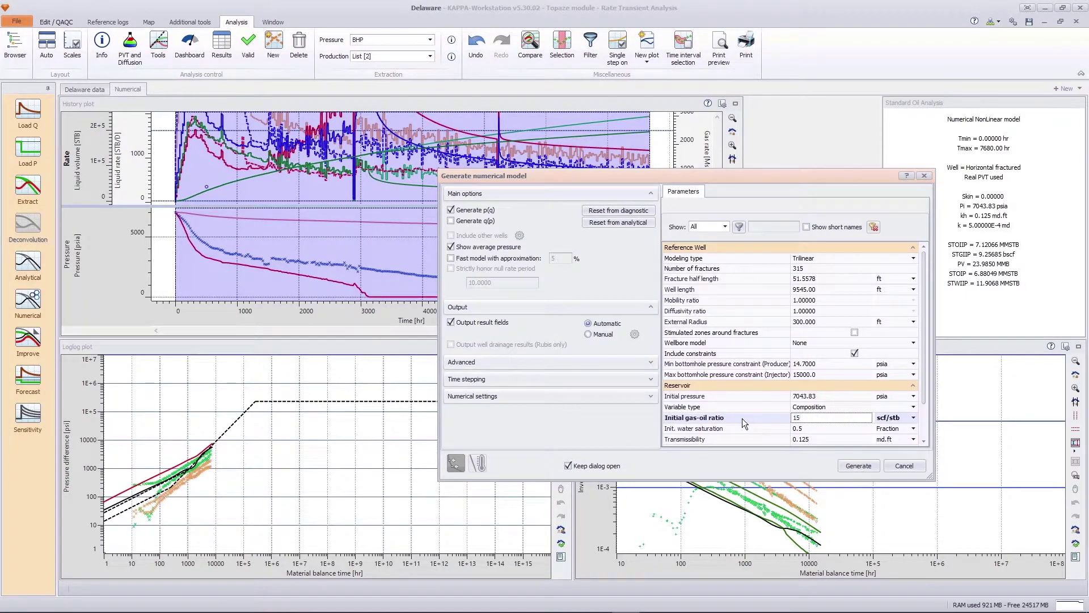
{"action": "type", "text": "400"}
{"action": "left_click", "coordinate": [854, 466]}
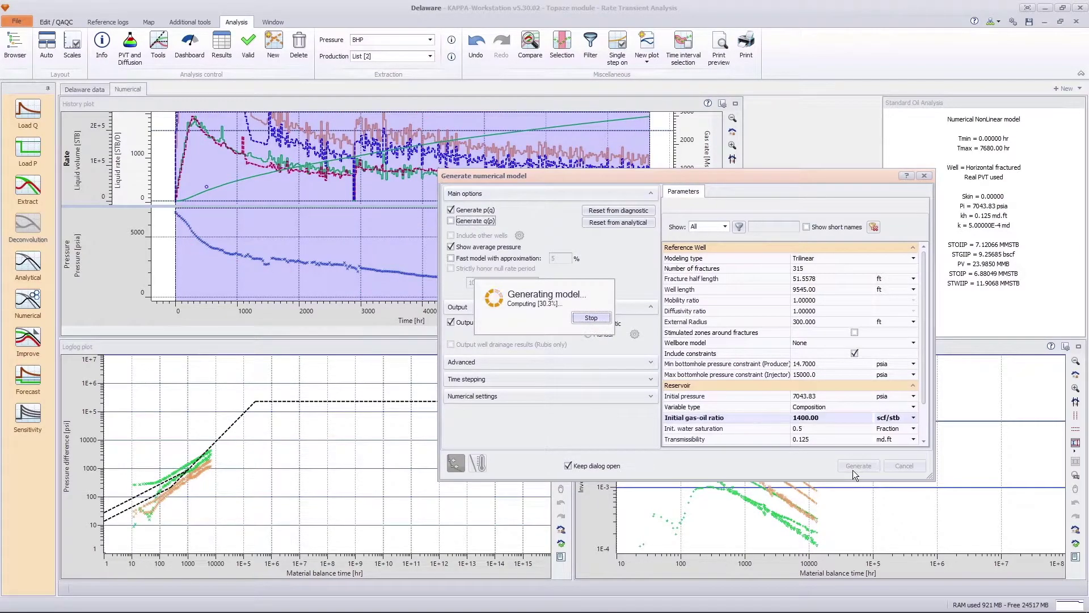
Regenerate the numerical model with an initial gas-oil ratio of 1500 scf/stb and close the model settings
{"action": "left_click", "coordinate": [823, 417]}
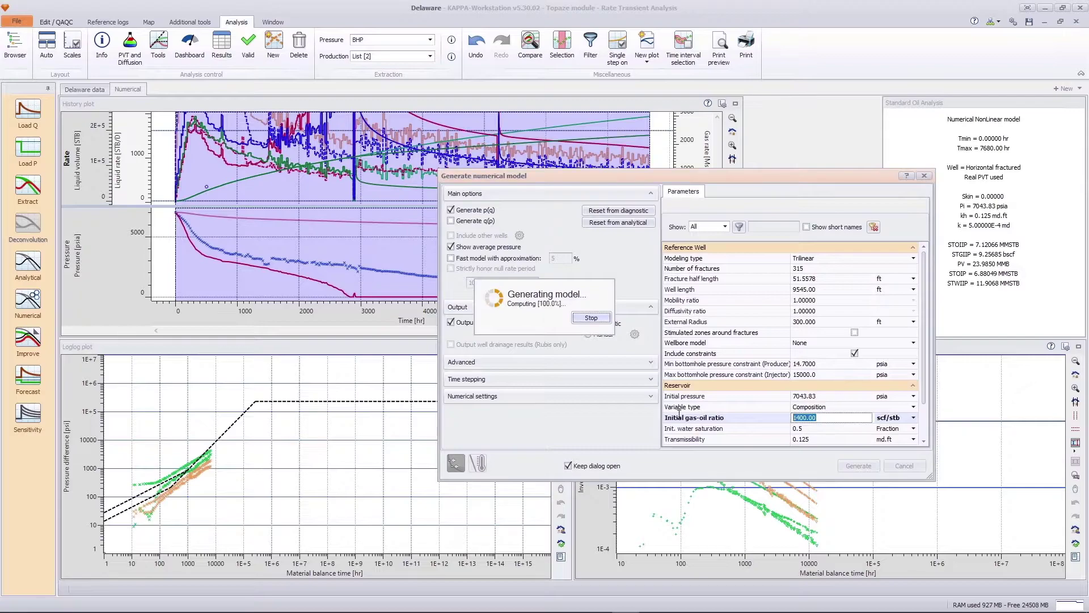
{"action": "double_click", "coordinate": [843, 420]}
{"action": "type", "text": "15000"}
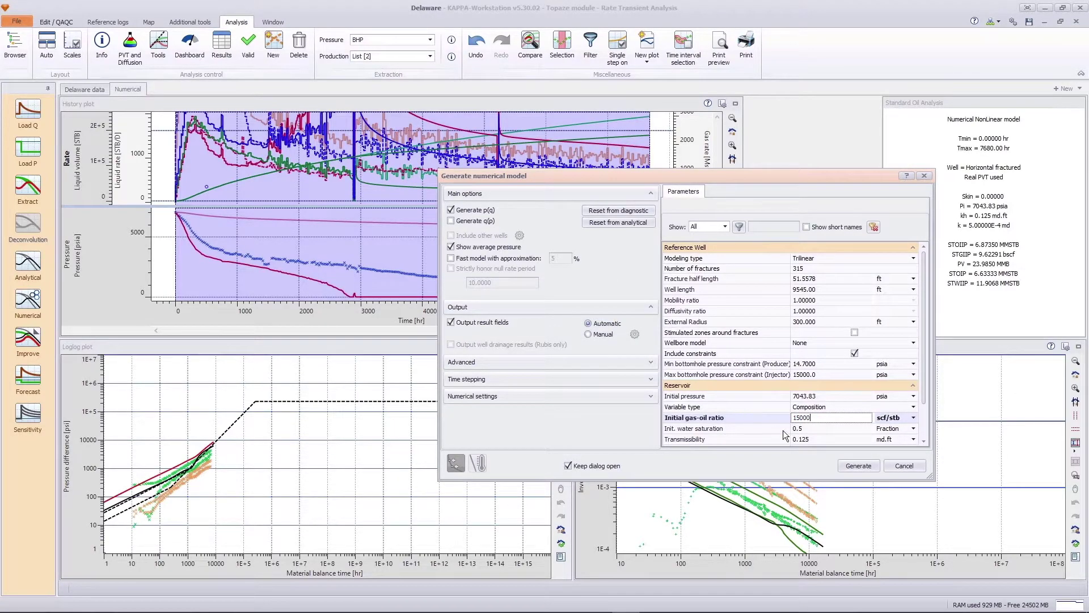
{"action": "key", "text": "BackSpace"}
{"action": "left_click", "coordinate": [863, 464]}
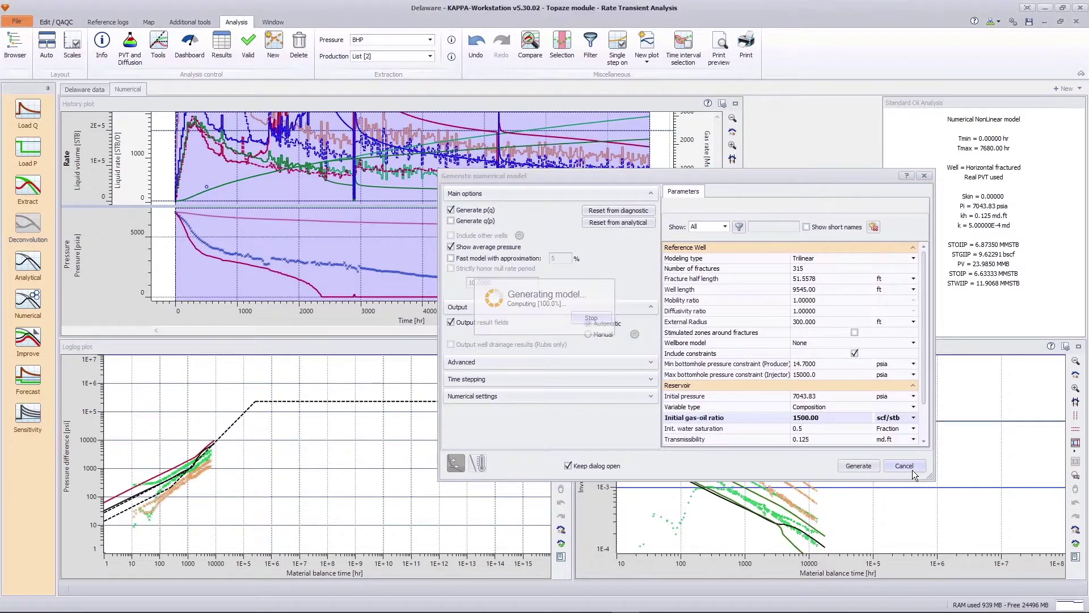
{"action": "left_click", "coordinate": [912, 470]}
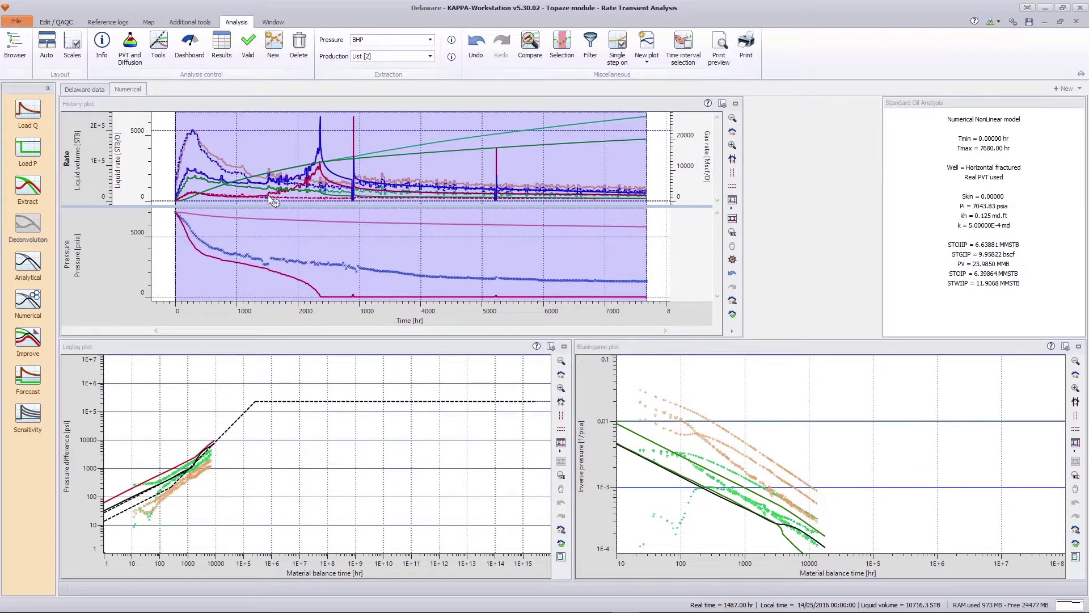
Set the water-oil relative permeabilities to Swr 0.2, Sorw 0.1, Krow max 0.8, Krow exponent 1.5 and Krwo exponent 1
{"action": "left_click", "coordinate": [319, 190]}
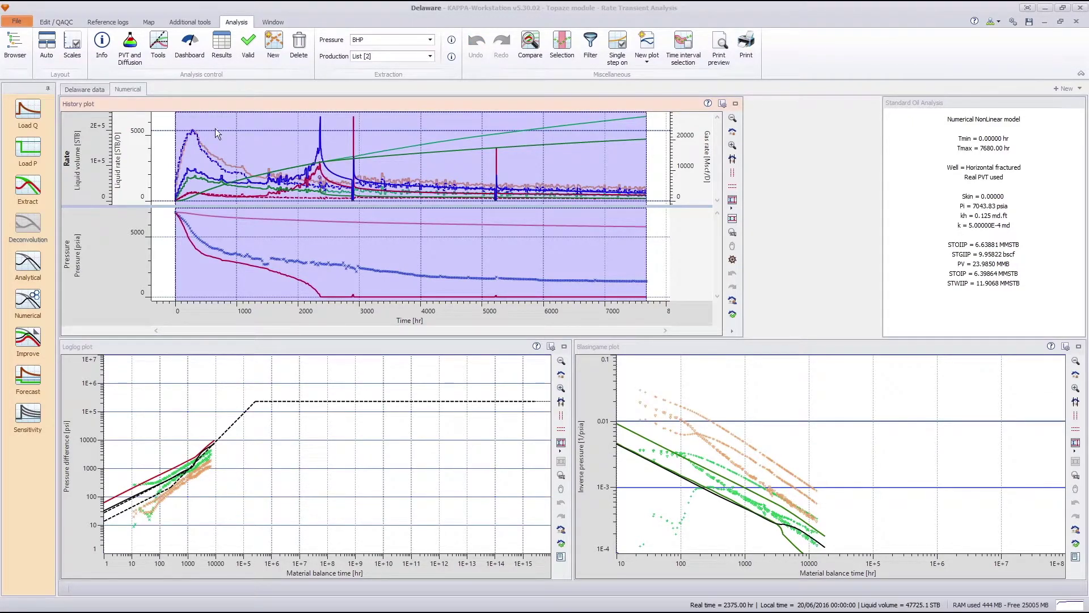
{"action": "left_click", "coordinate": [135, 59]}
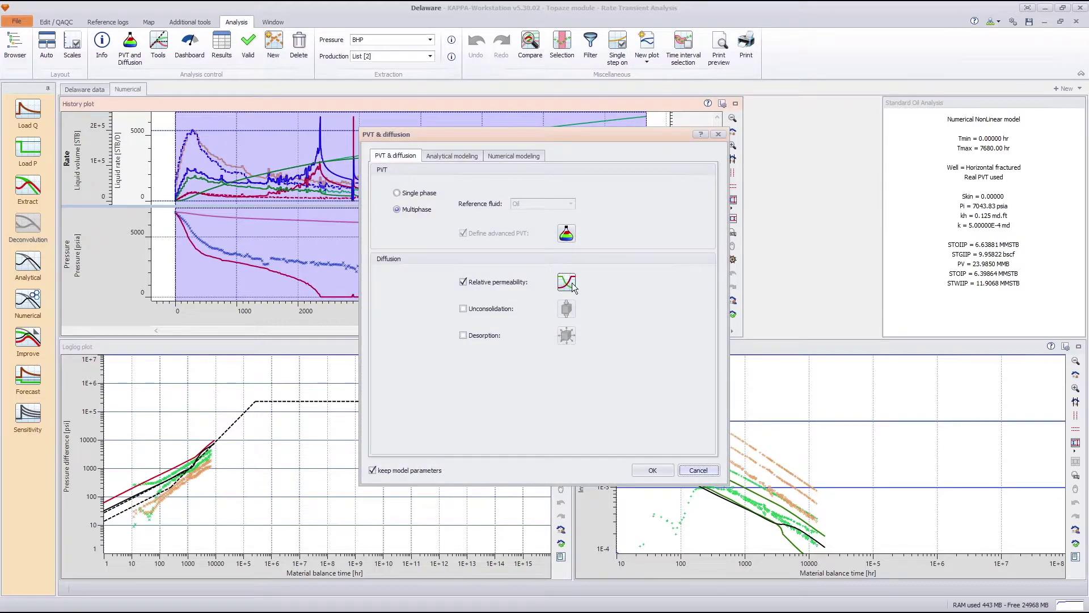
{"action": "left_click", "coordinate": [569, 288]}
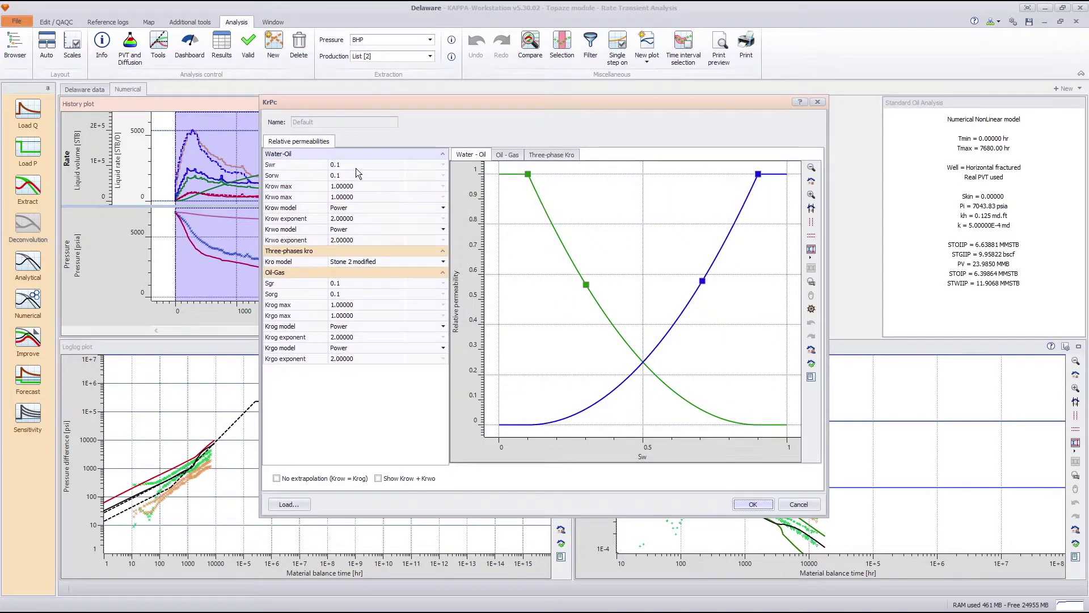
{"action": "left_click", "coordinate": [356, 169]}
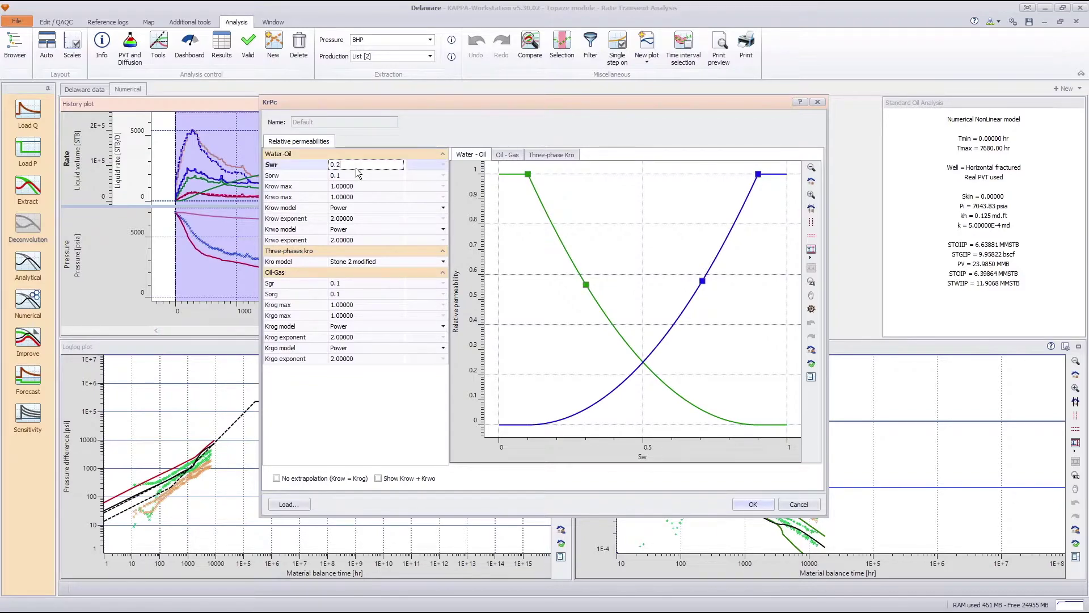
{"action": "left_click", "coordinate": [366, 174]}
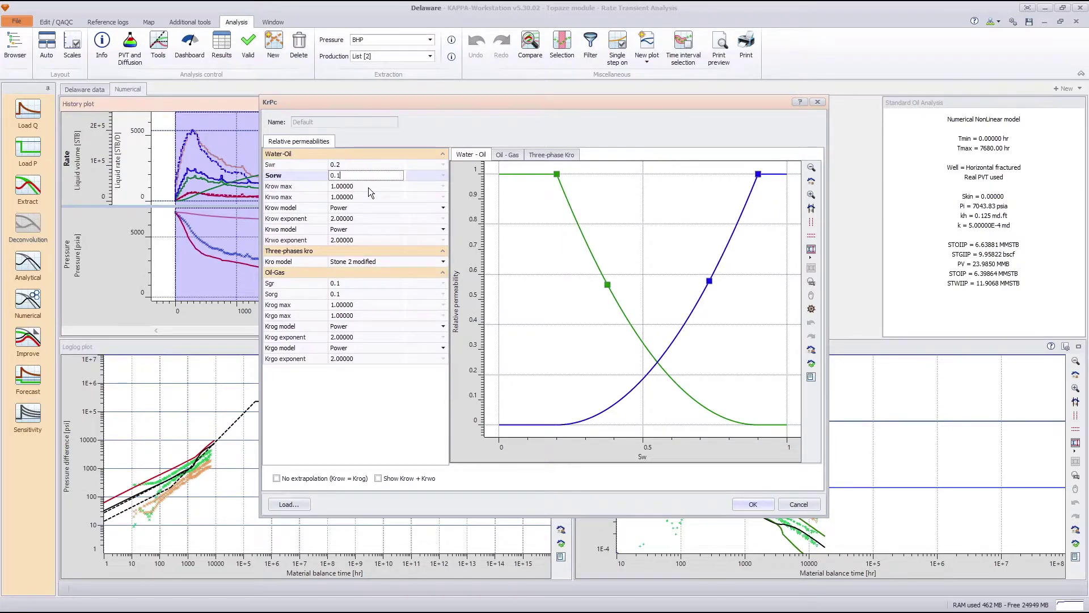
{"action": "left_click", "coordinate": [356, 186]}
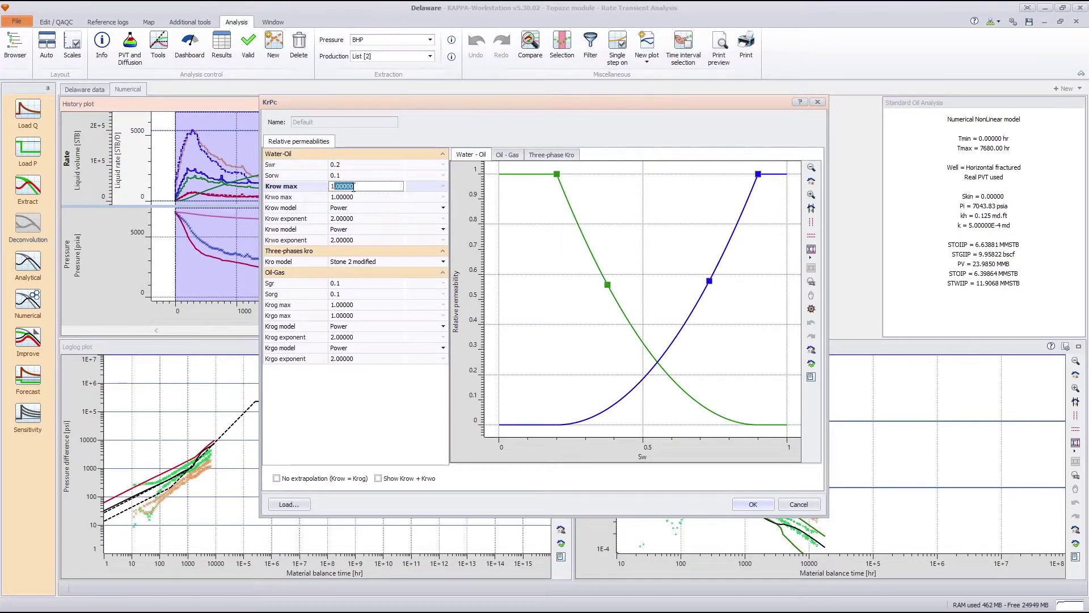
{"action": "type", "text": "0.8"}
{"action": "left_click", "coordinate": [376, 218]}
{"action": "type", "text": "1.5"}
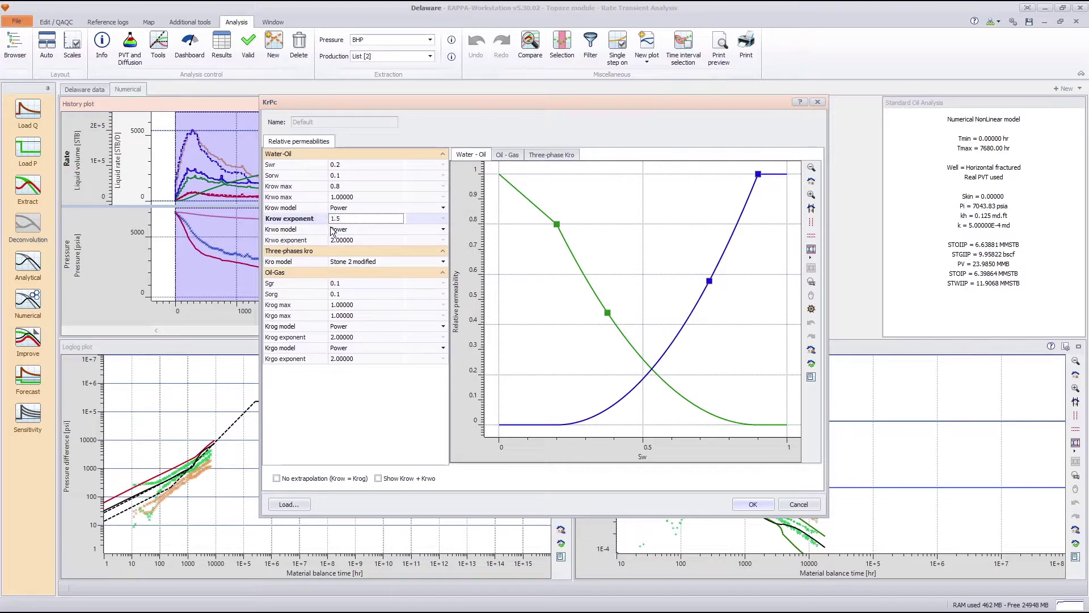
{"action": "left_click", "coordinate": [362, 239]}
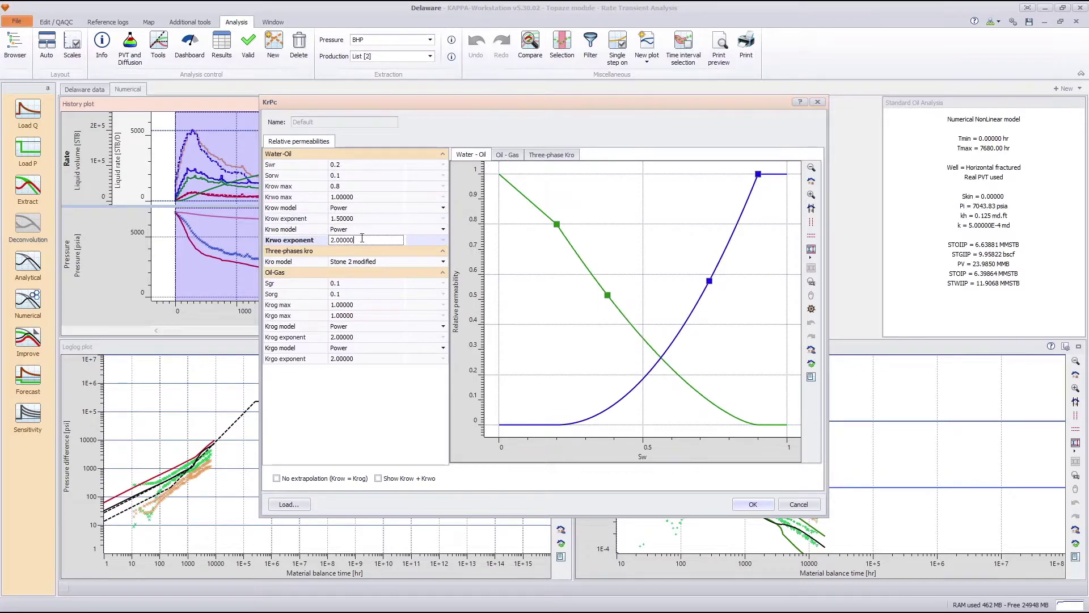
{"action": "type", "text": "1"}
Set the oil-gas relative permeabilities to Sgr 0.02, Sorg 0.2, Krgo max 0.025, and both Krog and Krgo exponents to 1
{"action": "left_click", "coordinate": [370, 284]}
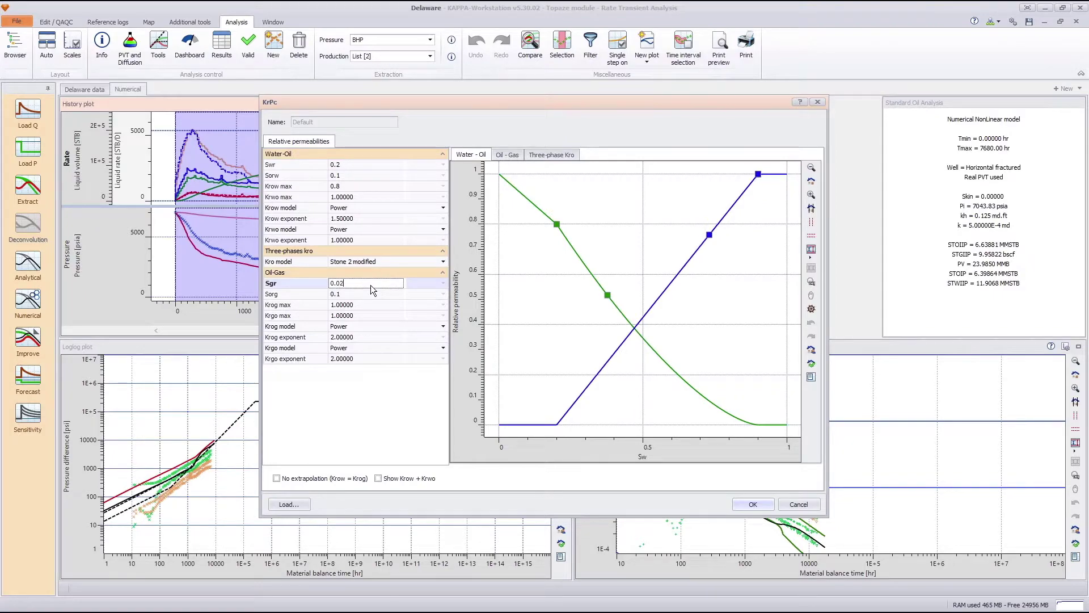
{"action": "left_click", "coordinate": [358, 295]}
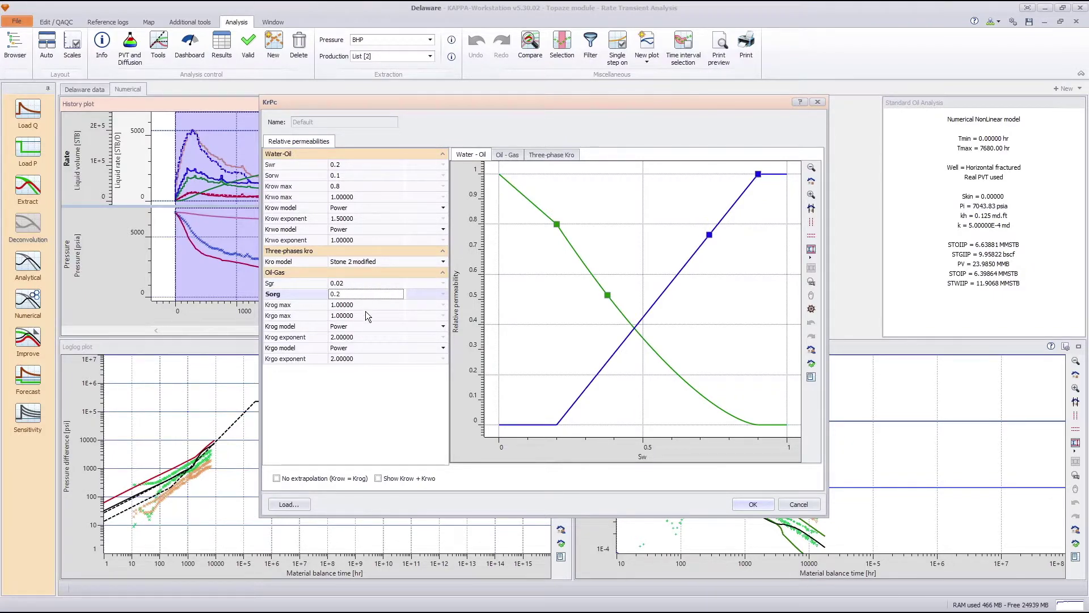
{"action": "left_click", "coordinate": [365, 313]}
{"action": "type", "text": "0.025"}
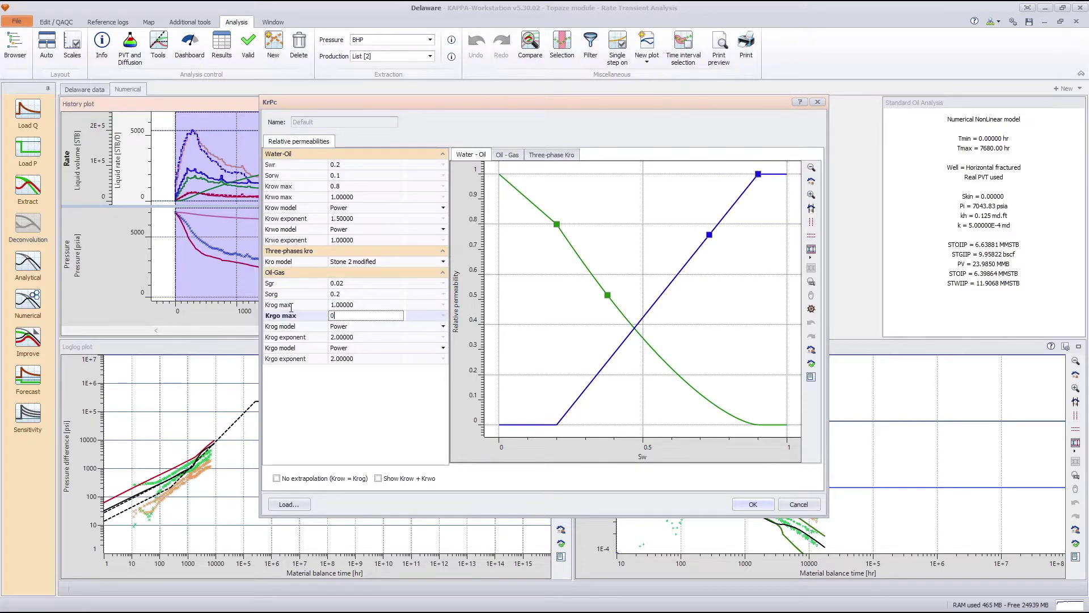
{"action": "left_click", "coordinate": [367, 338]}
{"action": "type", "text": "1"}
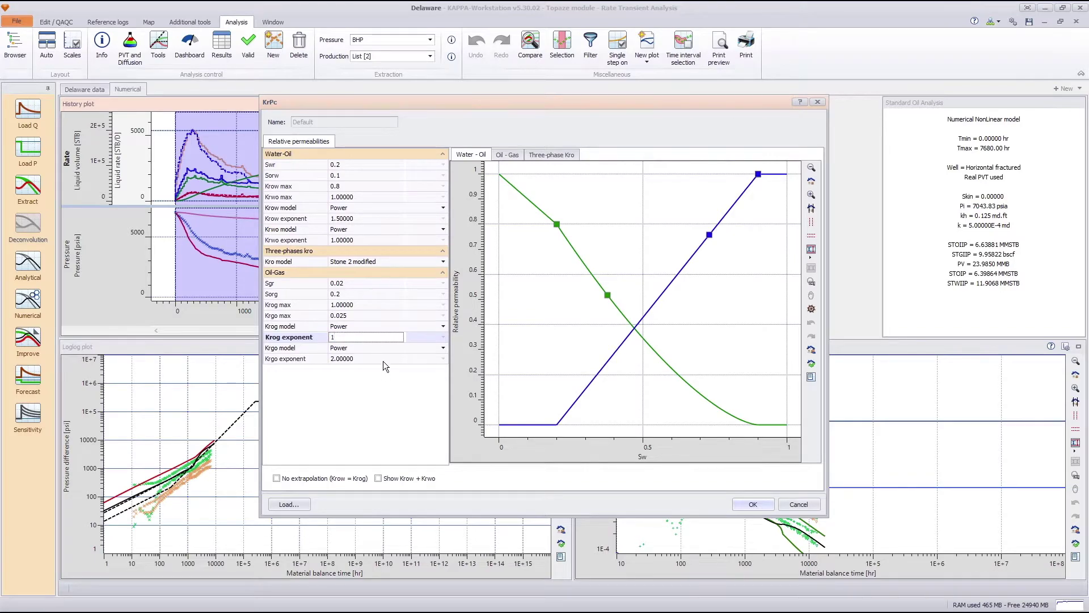
{"action": "left_click", "coordinate": [379, 359]}
{"action": "type", "text": "1"}
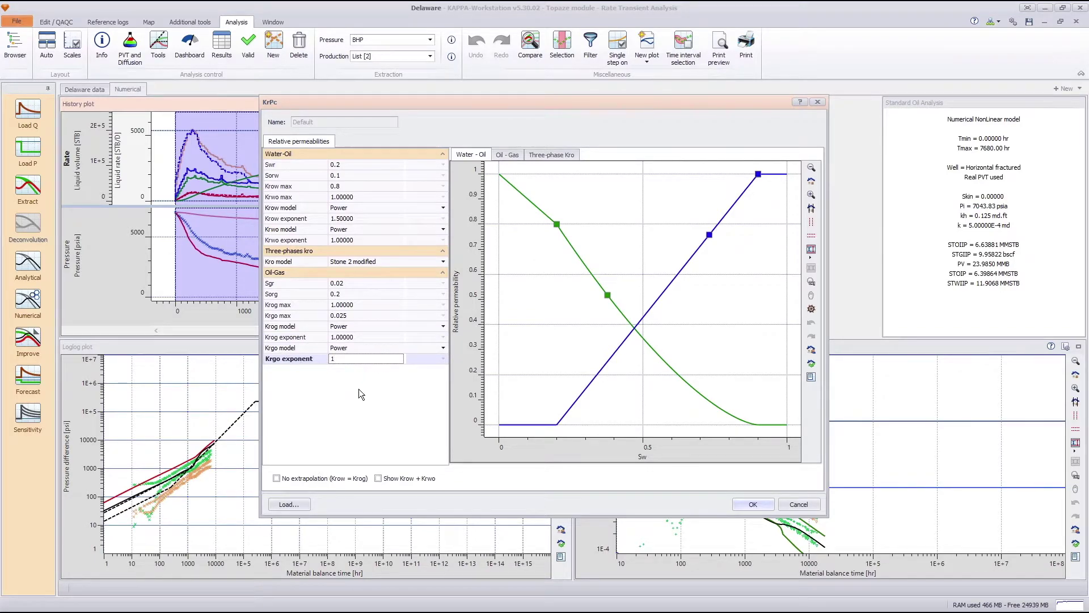
Enable no extrapolation (Krow = Krog) for the relative permeabilities, accept the diffusion settings and regenerate the numerical model
{"action": "left_click", "coordinate": [287, 478]}
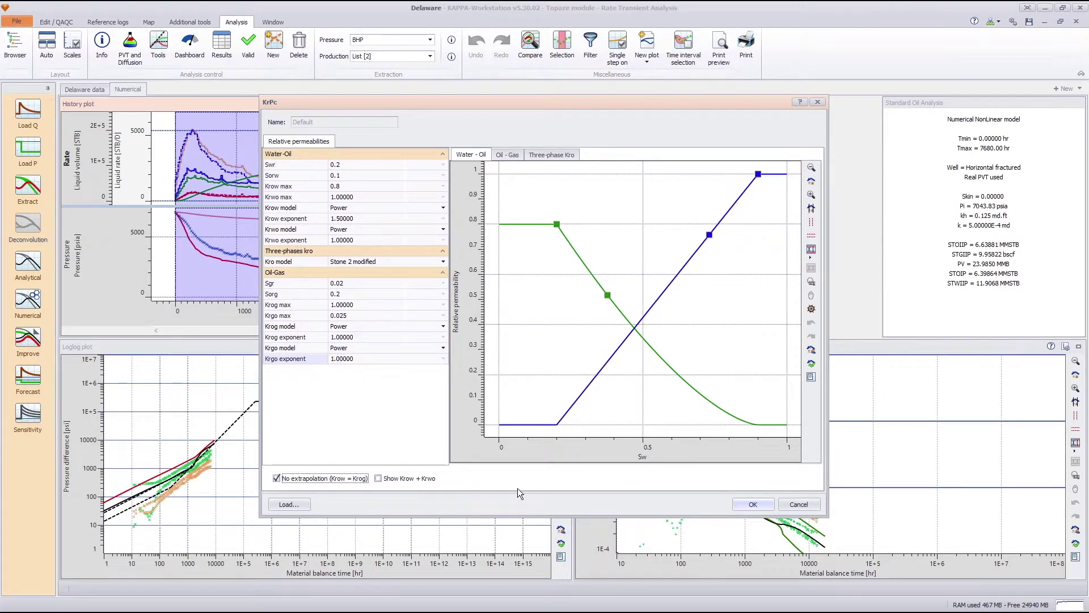
{"action": "left_click", "coordinate": [746, 505]}
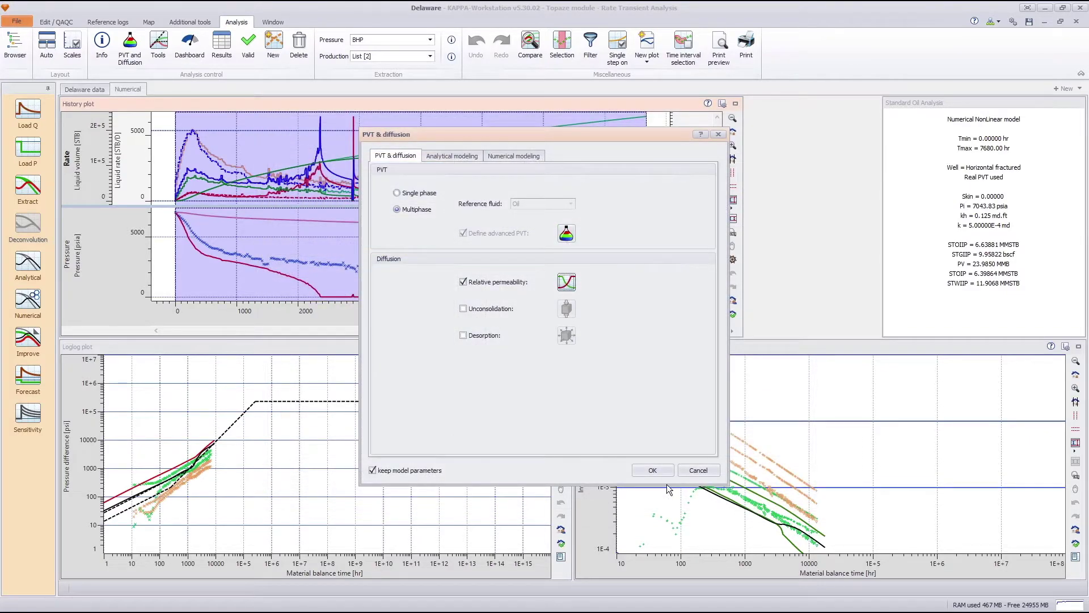
{"action": "left_click", "coordinate": [652, 470]}
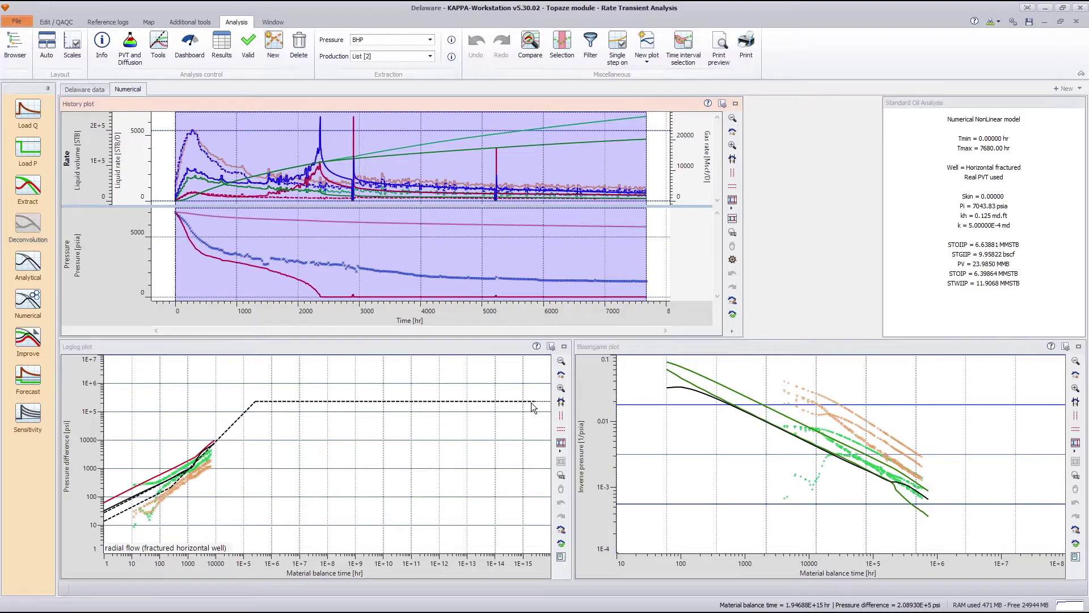
{"action": "left_click", "coordinate": [21, 299]}
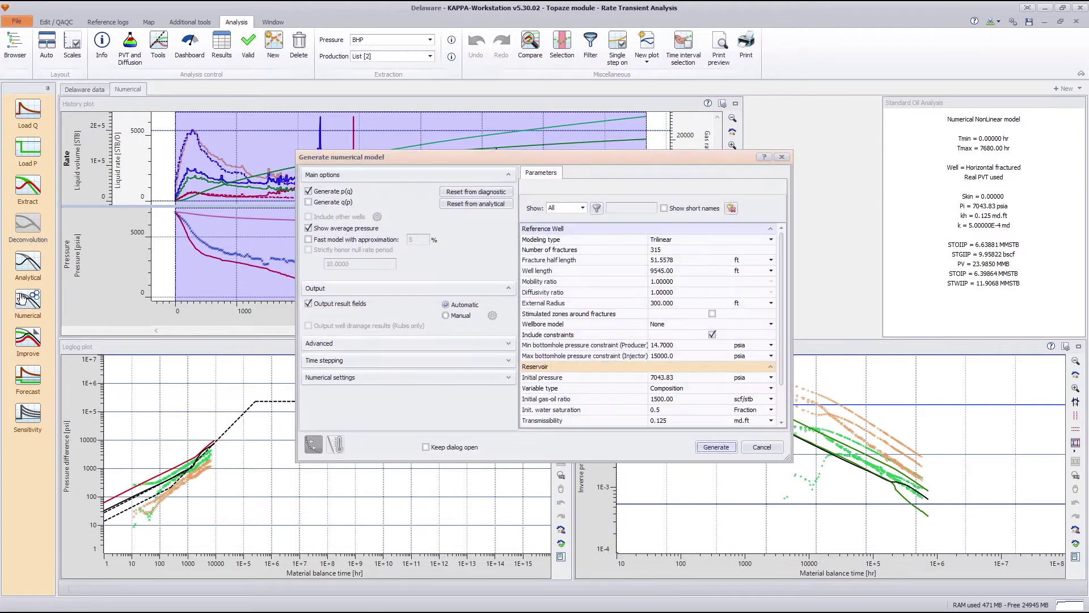
{"action": "left_click", "coordinate": [716, 447]}
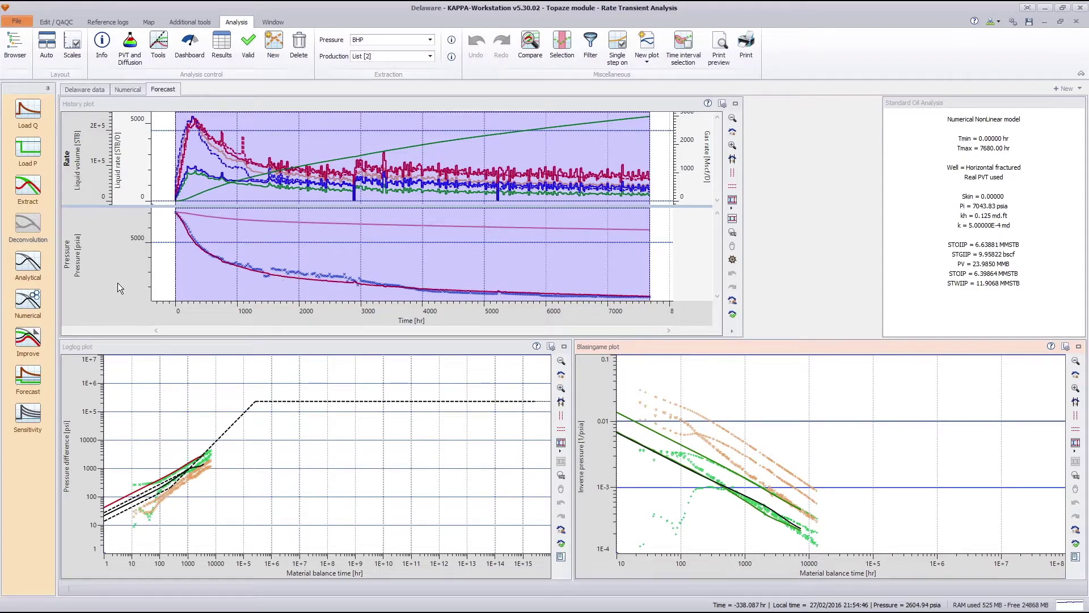
Regenerate the Forecast analysis's numerical model with q(p) generation enabled and rescale the history plot to fit
{"action": "left_click", "coordinate": [32, 310]}
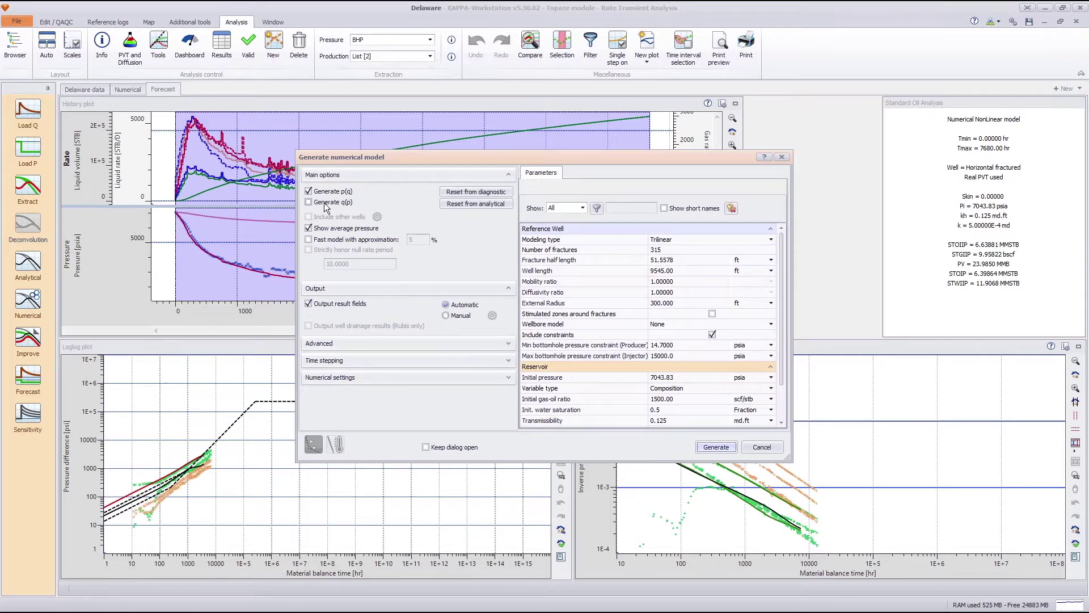
{"action": "left_click", "coordinate": [327, 204]}
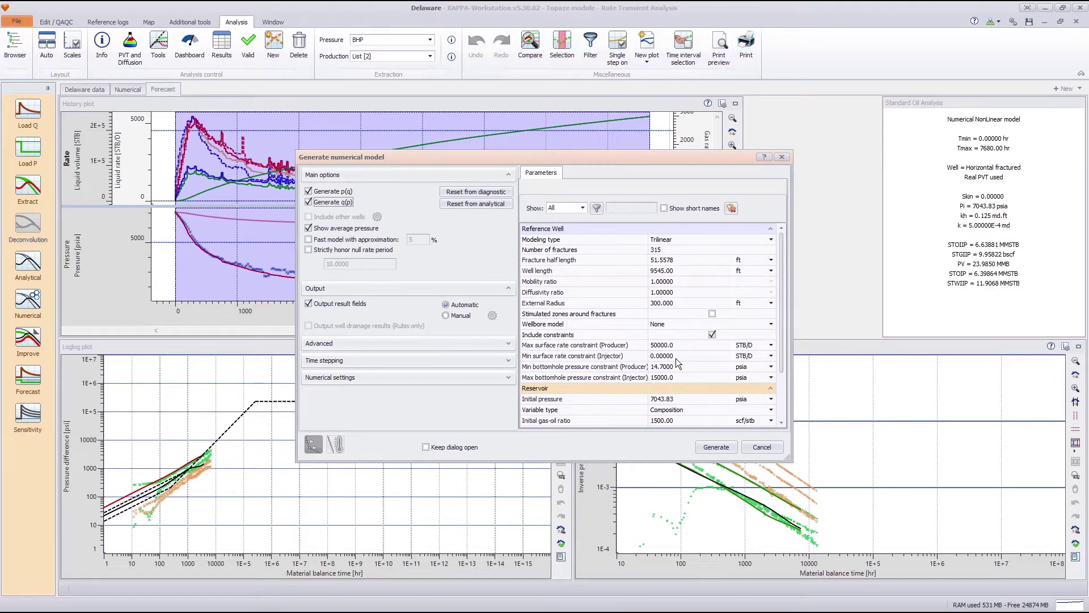
{"action": "left_click", "coordinate": [717, 447]}
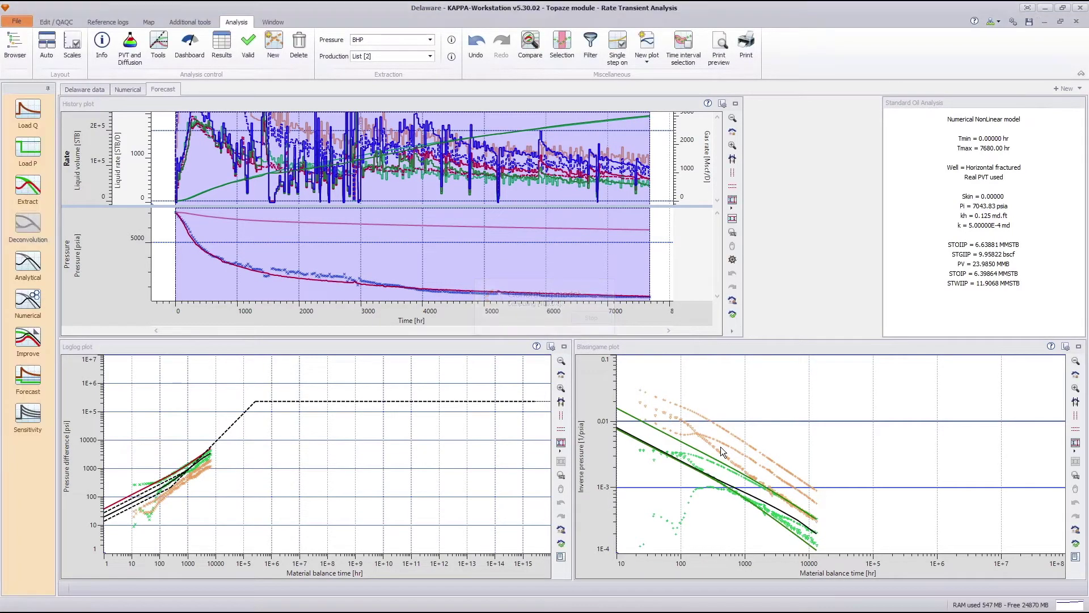
{"action": "left_click", "coordinate": [732, 133]}
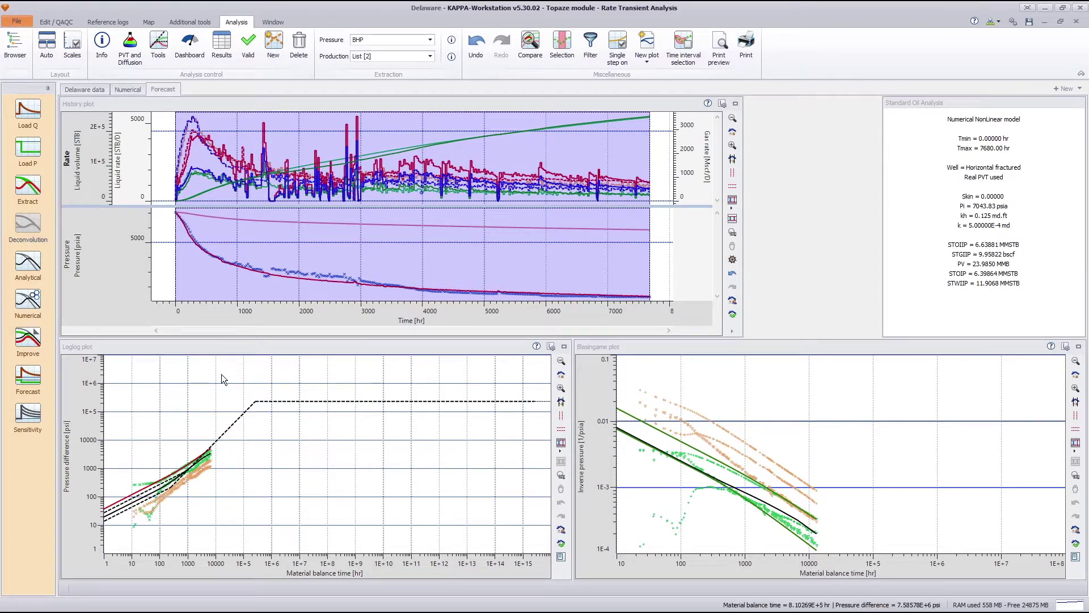
Generate a 30-year declining pressure (ramp) forecast with a producing pressure at end of 500 psia
{"action": "left_click", "coordinate": [36, 383]}
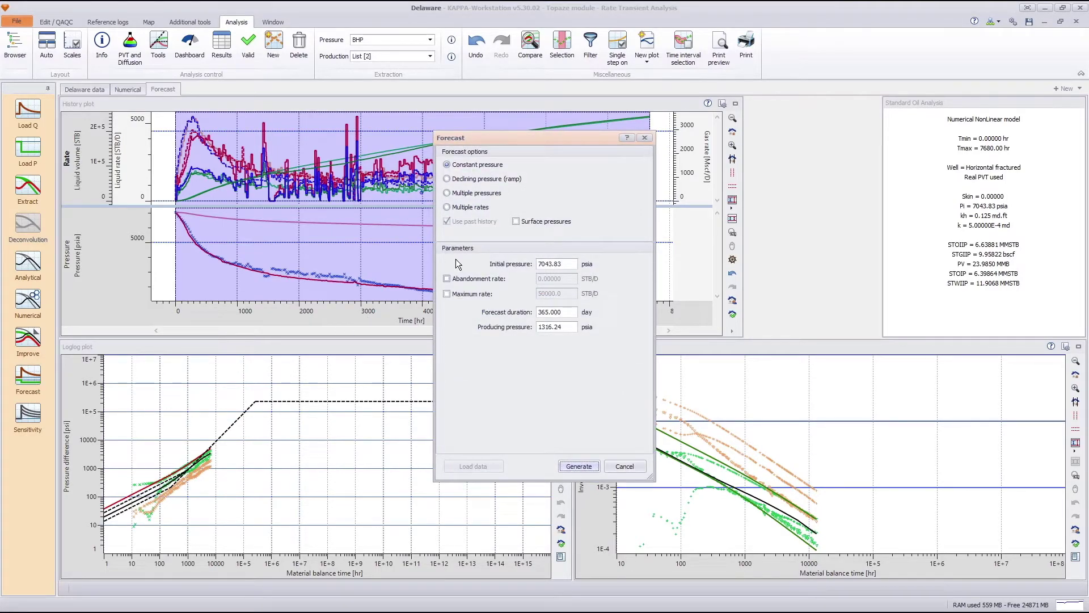
{"action": "left_click", "coordinate": [590, 312]}
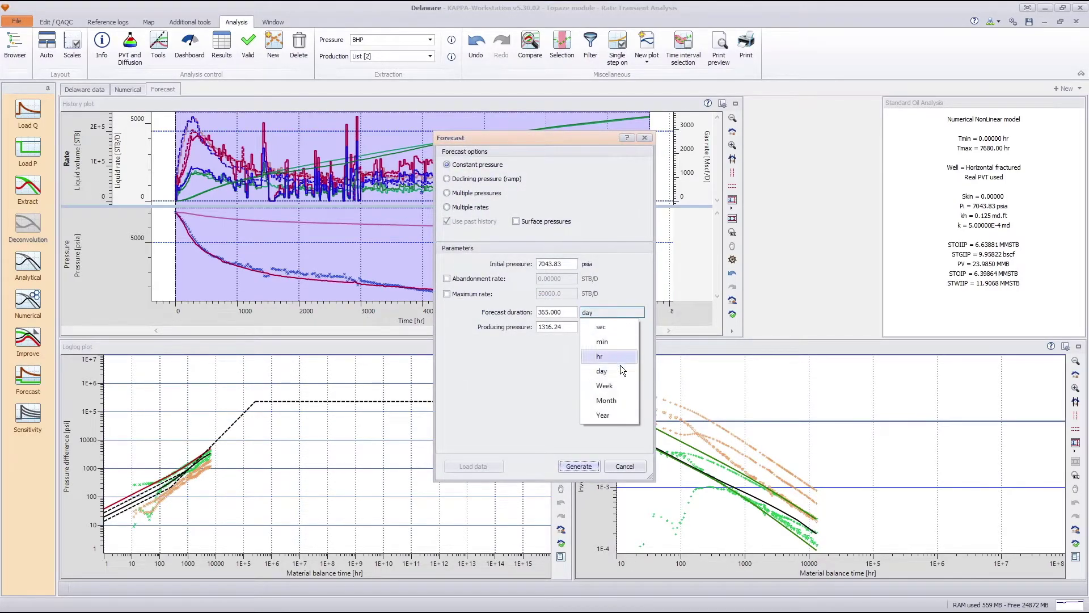
{"action": "left_click", "coordinate": [613, 413]}
{"action": "double_click", "coordinate": [575, 312]}
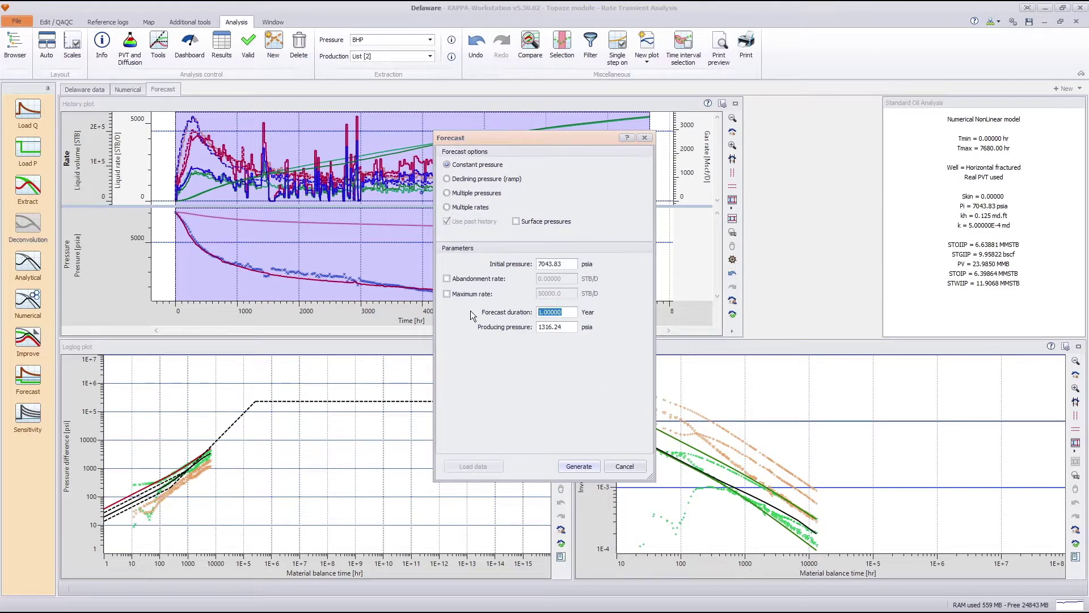
{"action": "type", "text": "30"}
{"action": "left_click", "coordinate": [497, 179]}
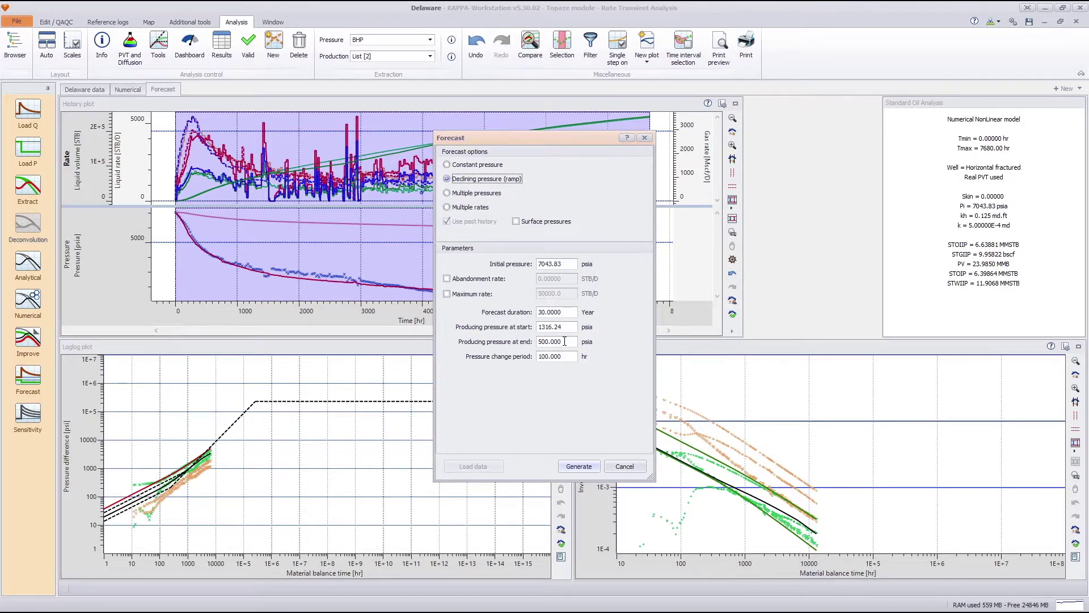
{"action": "left_click", "coordinate": [588, 468]}
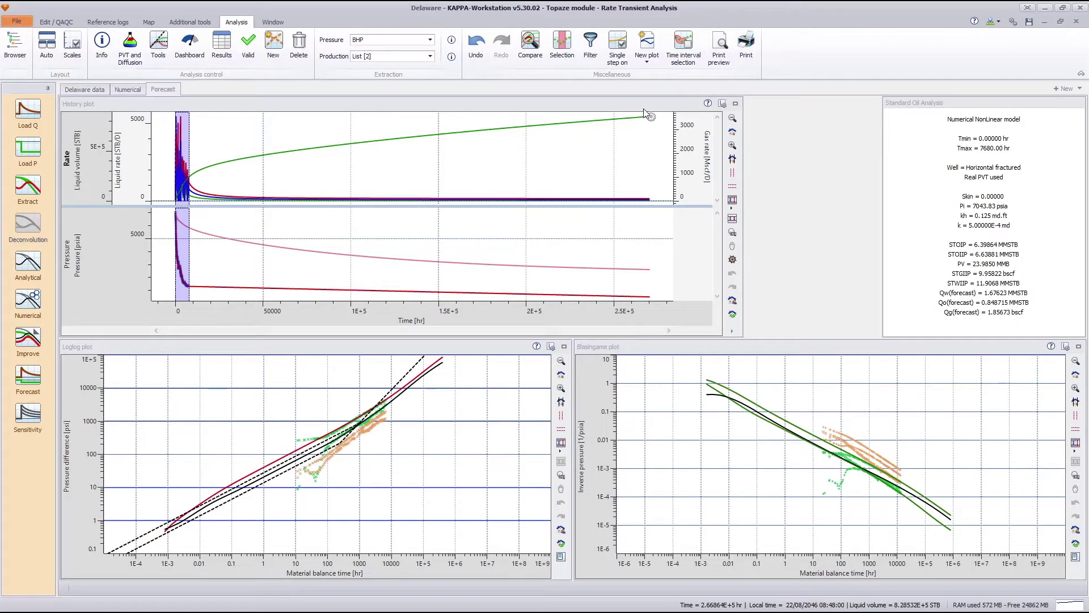
Maximize the history plot, hide the simulated rates, show the simulated gas cumulative and rescale the plot to fit
{"action": "double_click", "coordinate": [643, 104]}
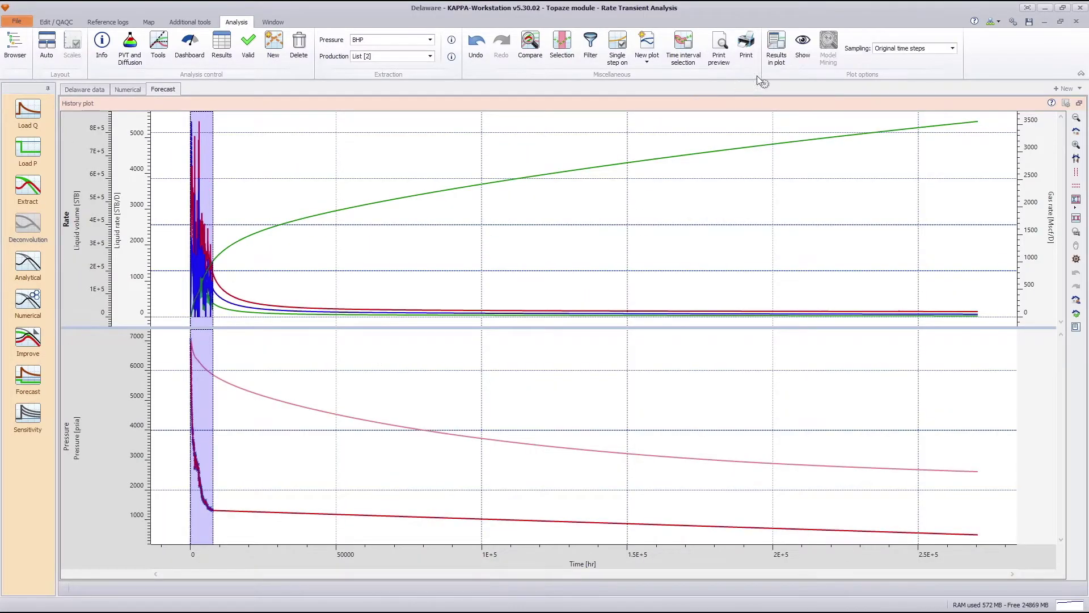
{"action": "left_click", "coordinate": [803, 46]}
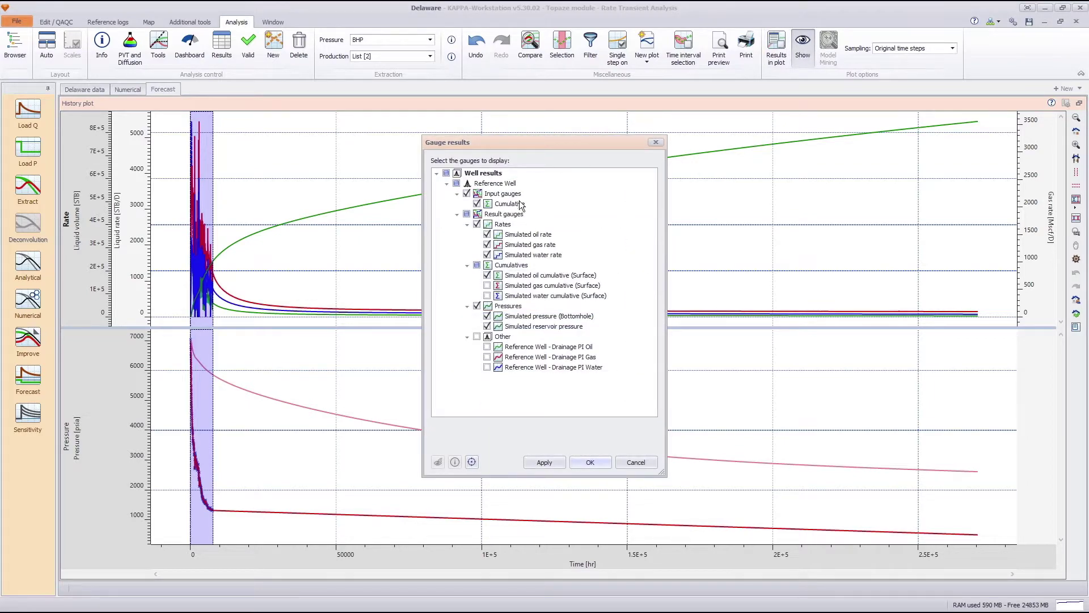
{"action": "left_click", "coordinate": [478, 224]}
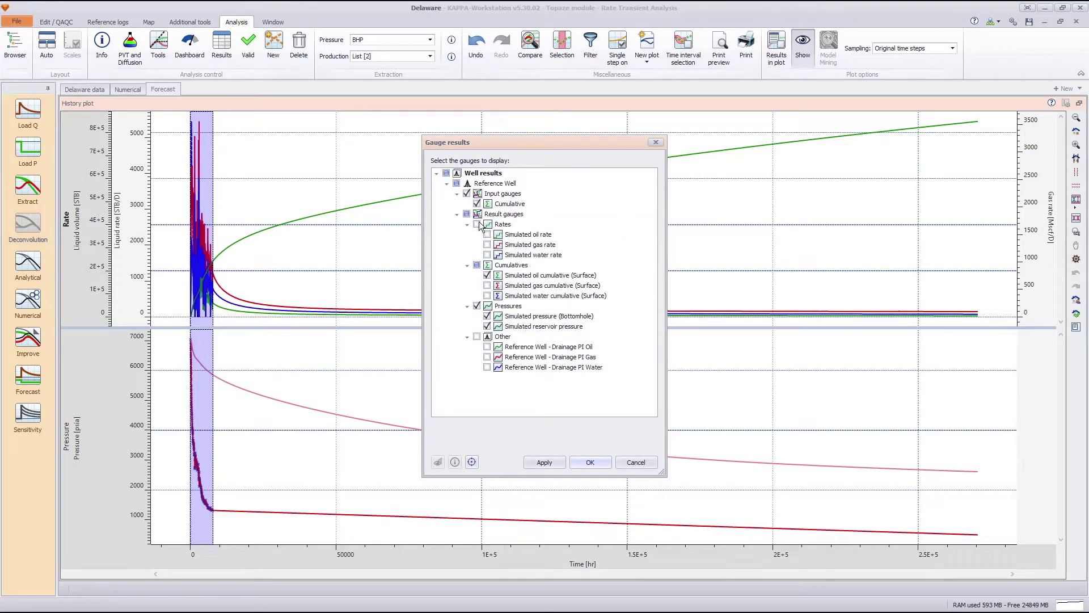
{"action": "left_click", "coordinate": [487, 286]}
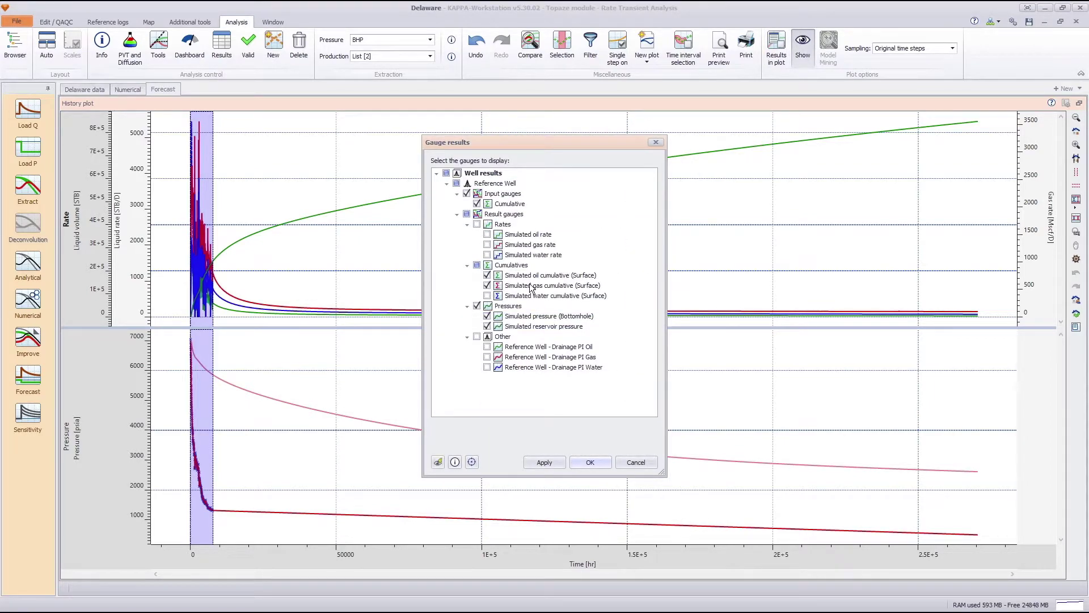
{"action": "left_click", "coordinate": [591, 464]}
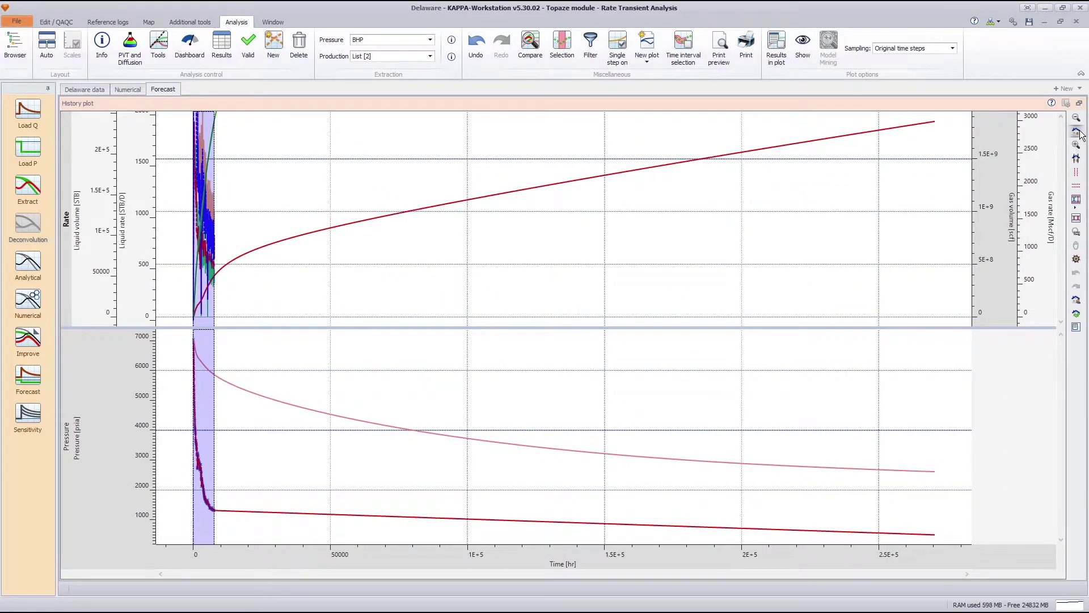
{"action": "left_click", "coordinate": [1080, 132]}
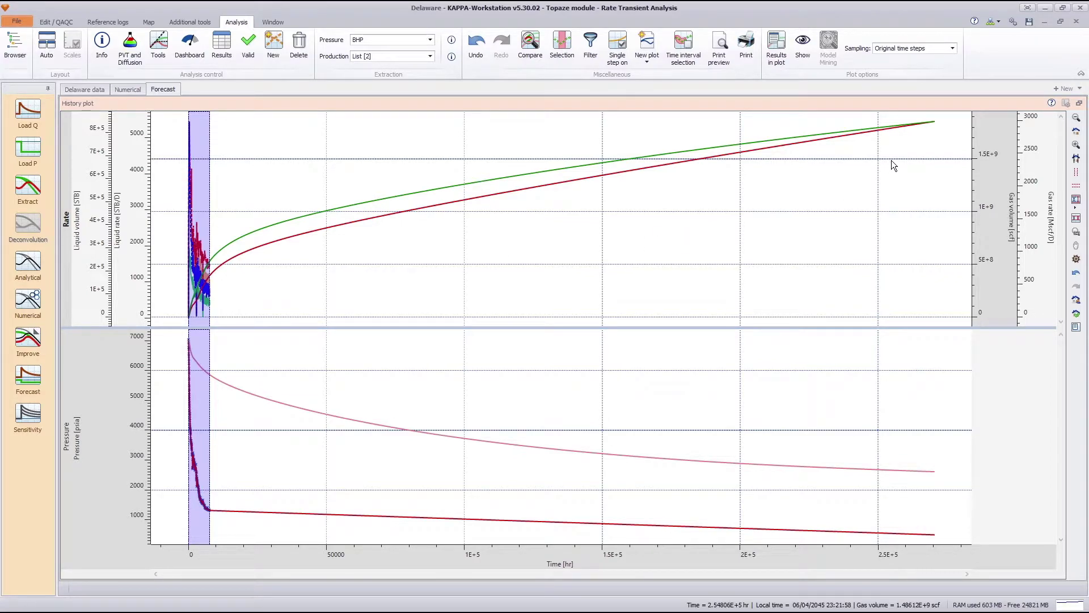
Enlarge the history plot's rate pane and display the detailed results in the plot to examine the forecast volumes and recovery factor
{"action": "left_click_drag", "start_coordinate": [700, 327], "coordinate": [698, 436]}
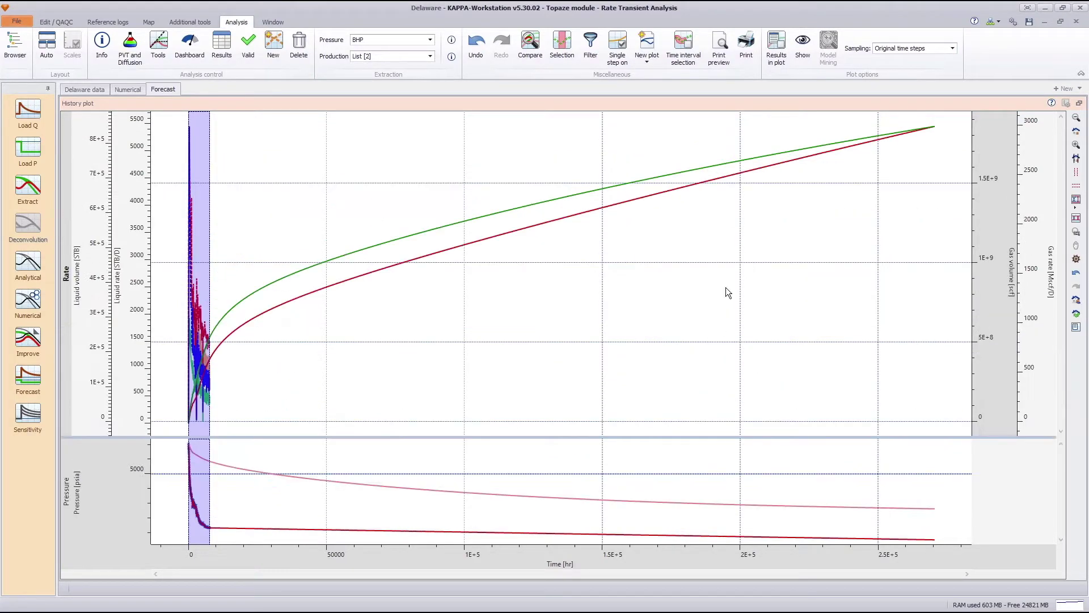
{"action": "right_click", "coordinate": [747, 251]}
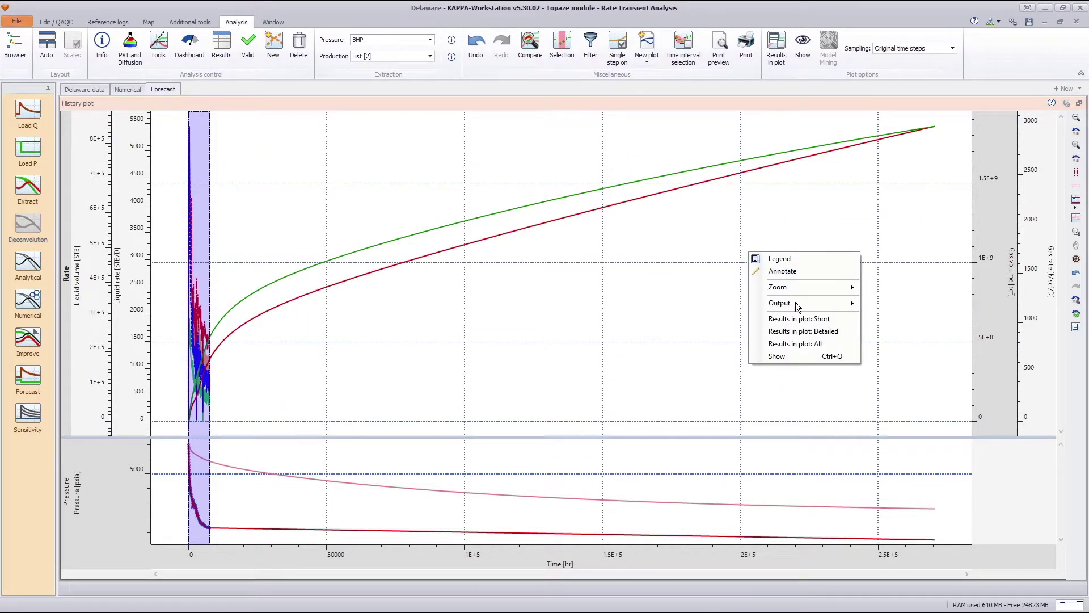
{"action": "left_click", "coordinate": [828, 333]}
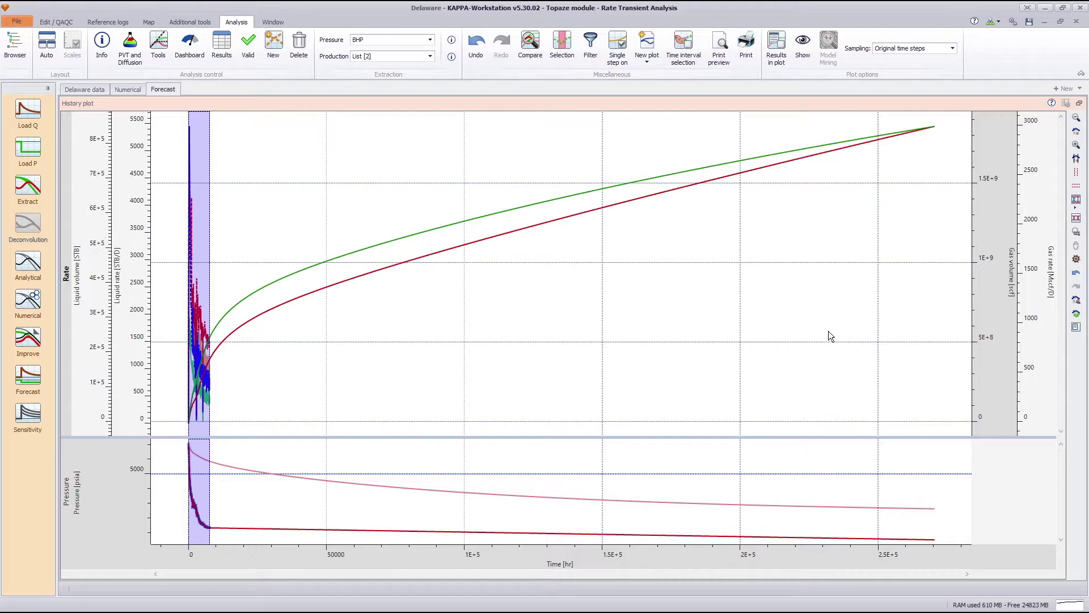
{"action": "left_click_drag", "start_coordinate": [309, 349], "coordinate": [354, 311]}
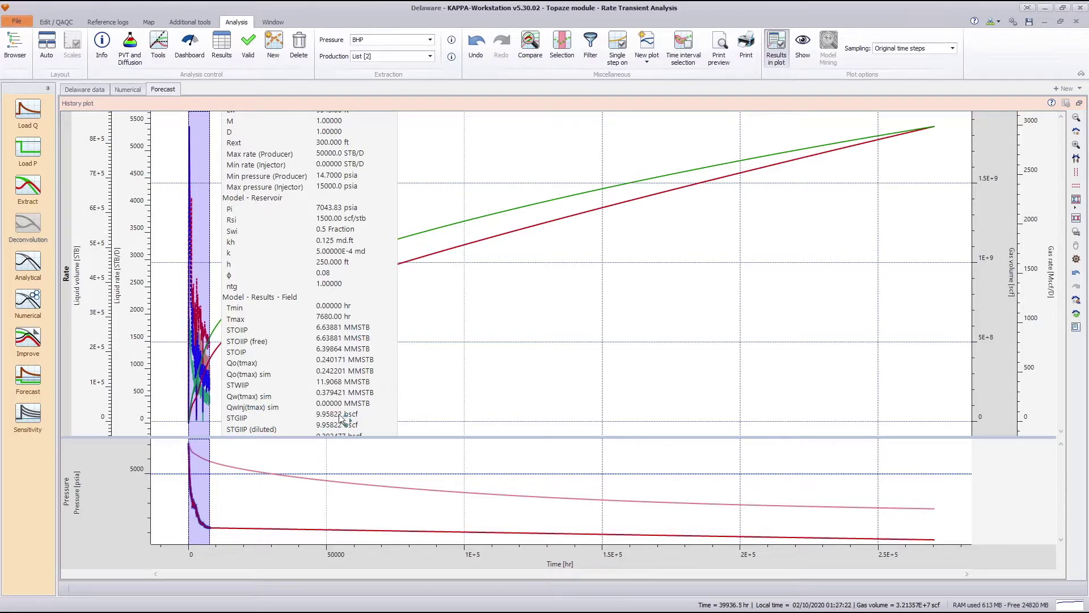
{"action": "left_click_drag", "start_coordinate": [382, 418], "coordinate": [379, 232]}
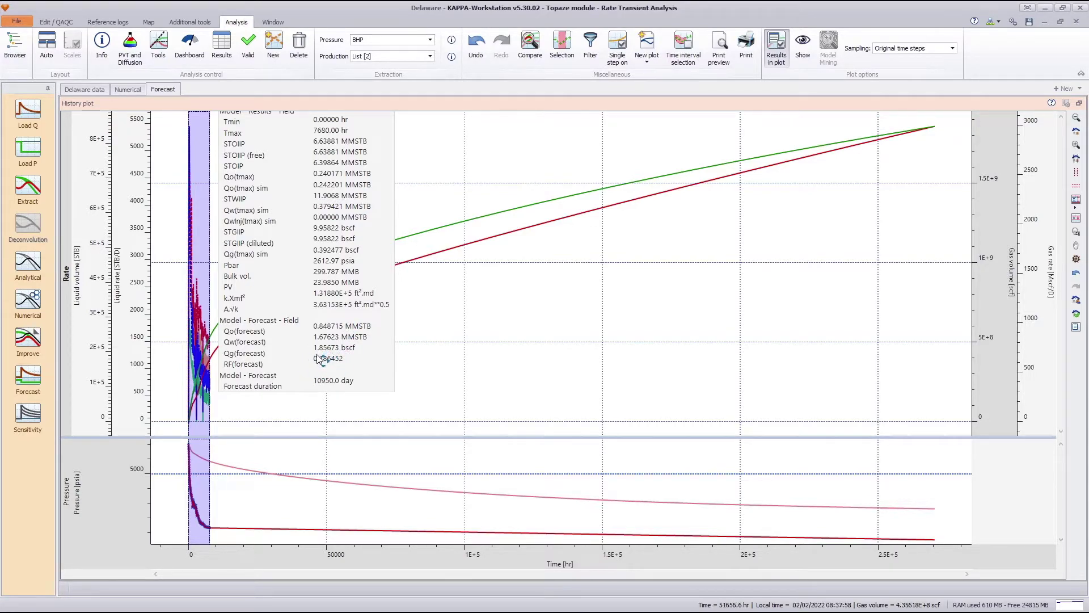
Hide the detailed results from the history plot and restore the plot to its tiled size
{"action": "right_click", "coordinate": [737, 251]}
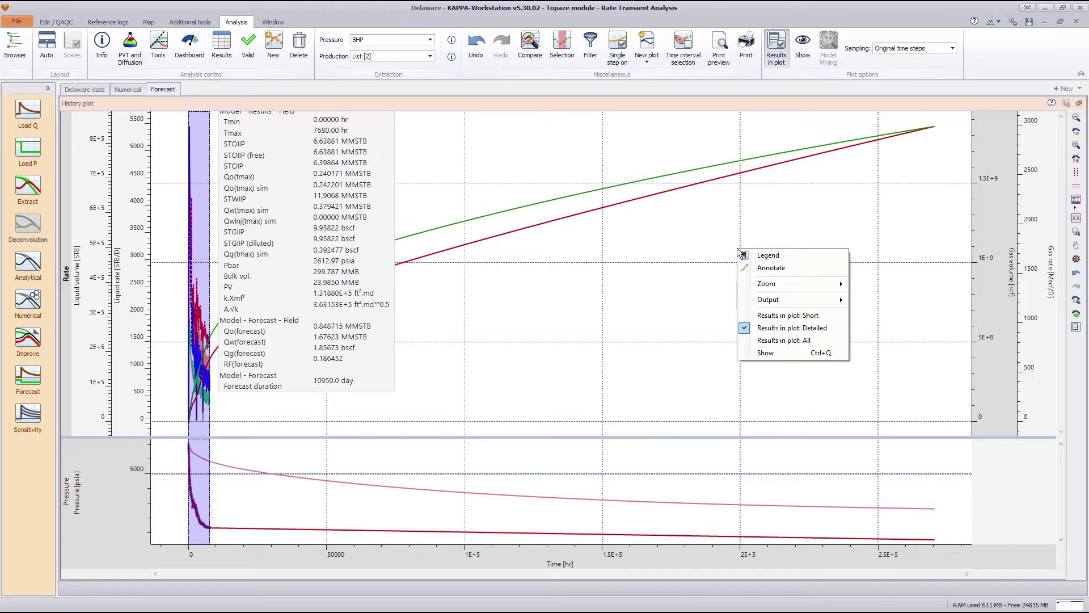
{"action": "left_click", "coordinate": [783, 327]}
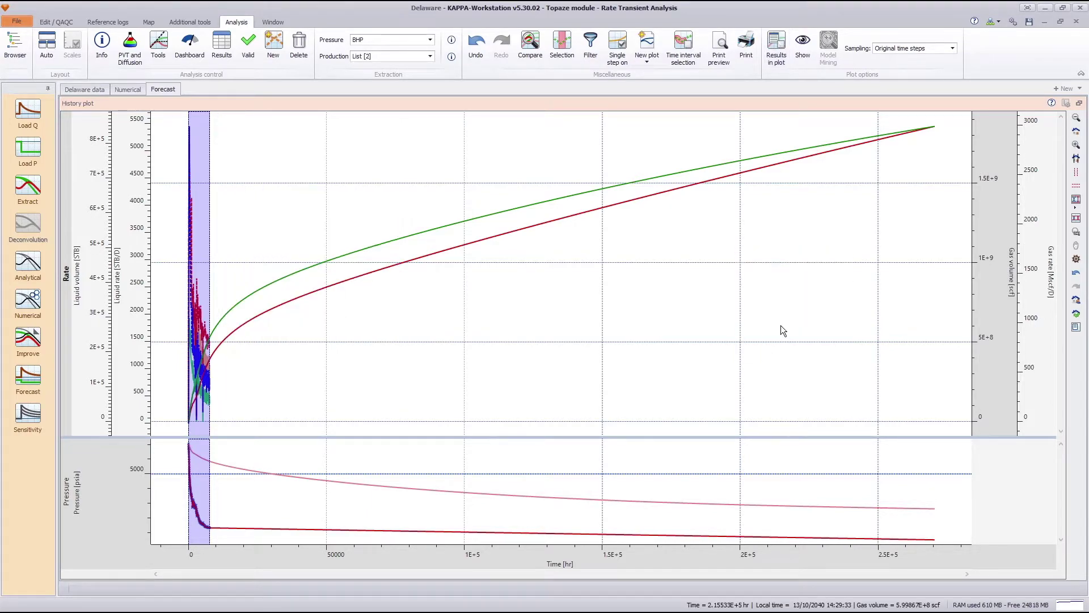
{"action": "double_click", "coordinate": [685, 105]}
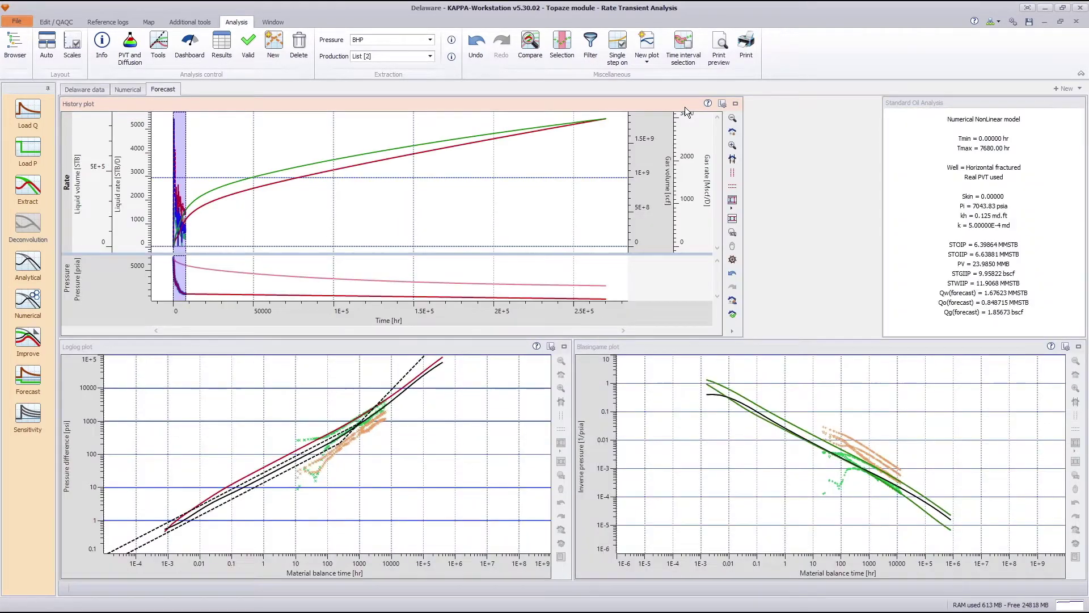
Create a new analysis named Sensitivity, initialized from Forecast with all input parameters, the extraction and the model kept
{"action": "left_click", "coordinate": [1064, 89]}
{"action": "triple_click", "coordinate": [568, 258]}
{"action": "type", "text": "Sensitivity"}
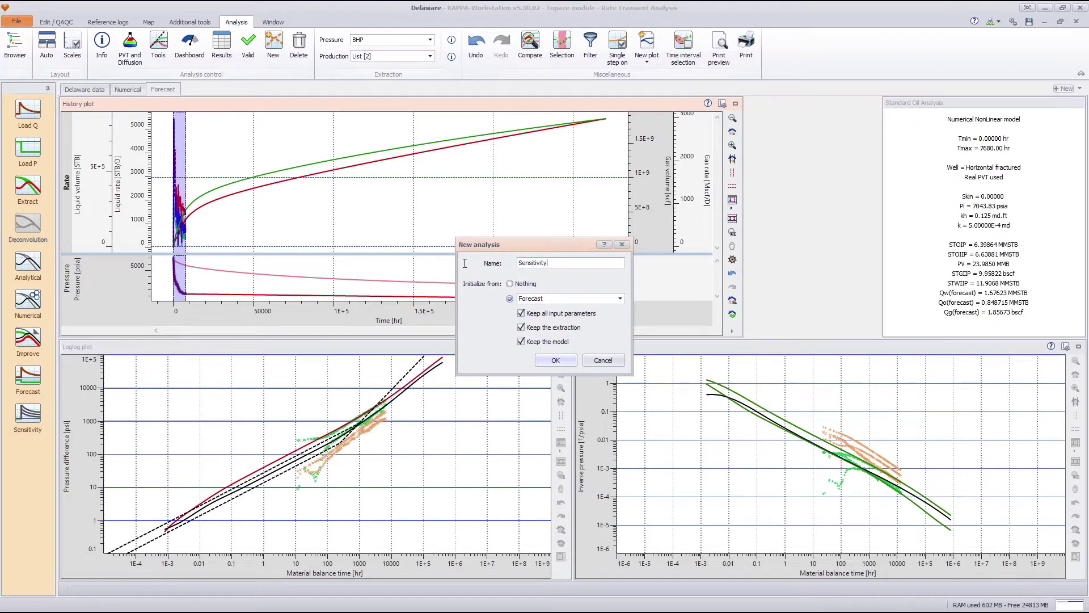
{"action": "left_click", "coordinate": [554, 359]}
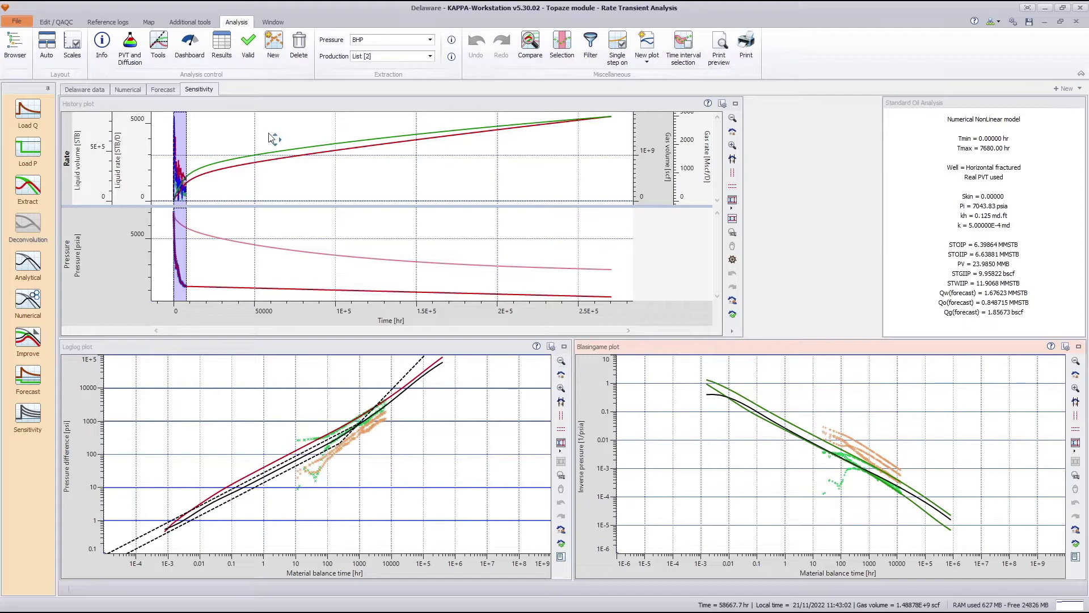
Generate a numerical test design with p(q) generation instead of q(p), excluding gas and water from its history so only oil rate remains
{"action": "left_click", "coordinate": [191, 23]}
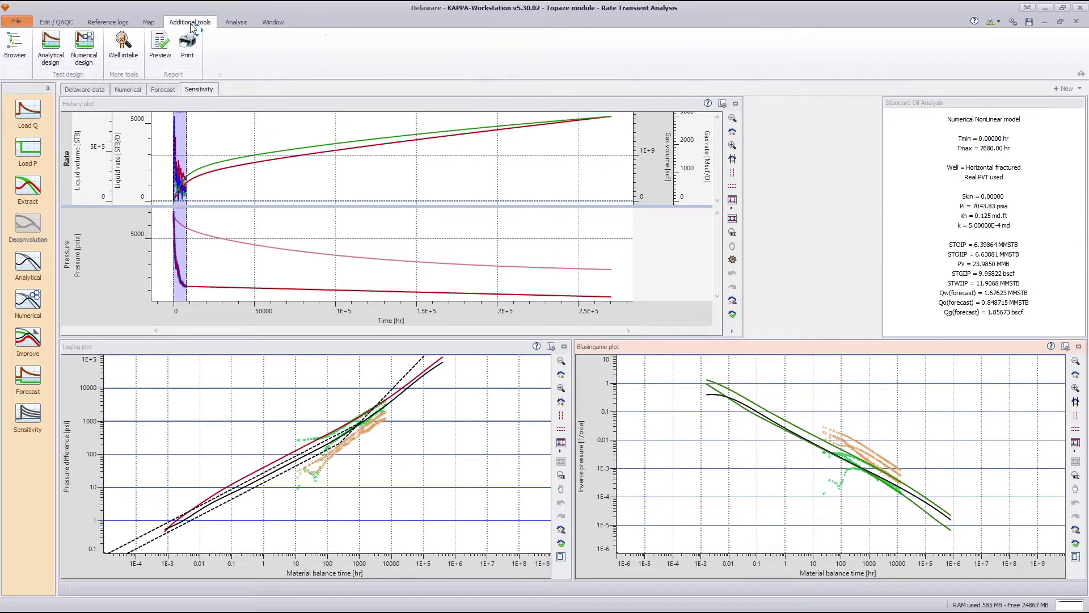
{"action": "left_click", "coordinate": [83, 49]}
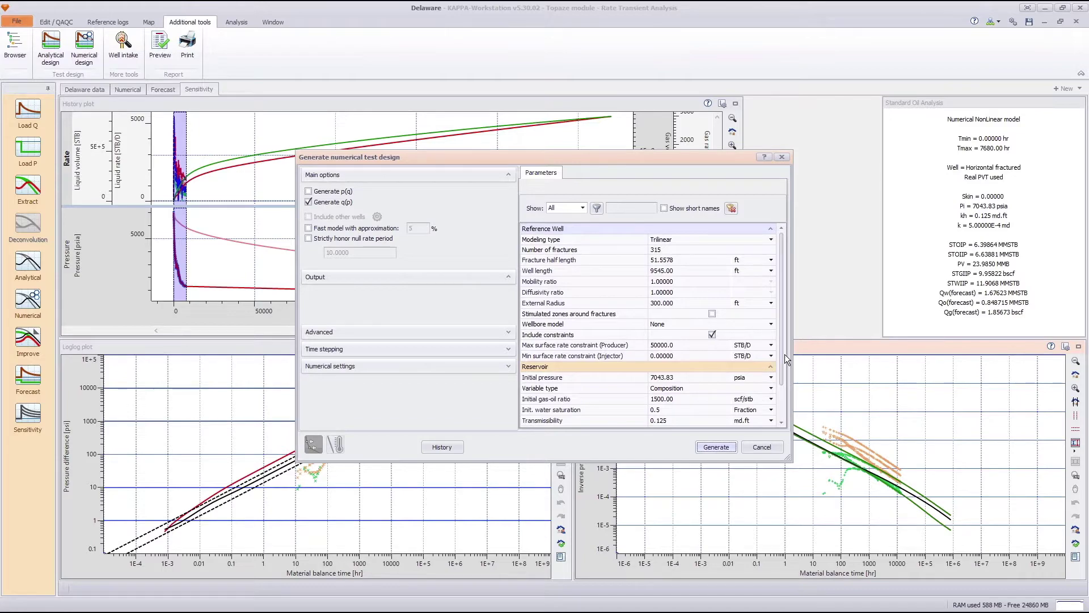
{"action": "left_click_drag", "start_coordinate": [784, 359], "coordinate": [785, 336]}
{"action": "left_click", "coordinate": [344, 204]}
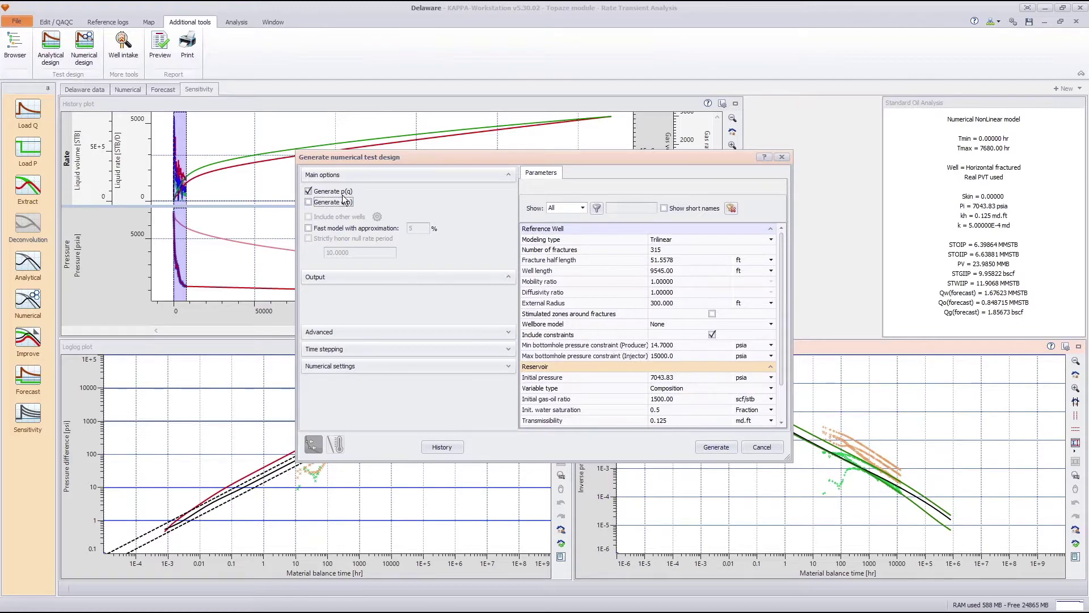
{"action": "left_click", "coordinate": [442, 447]}
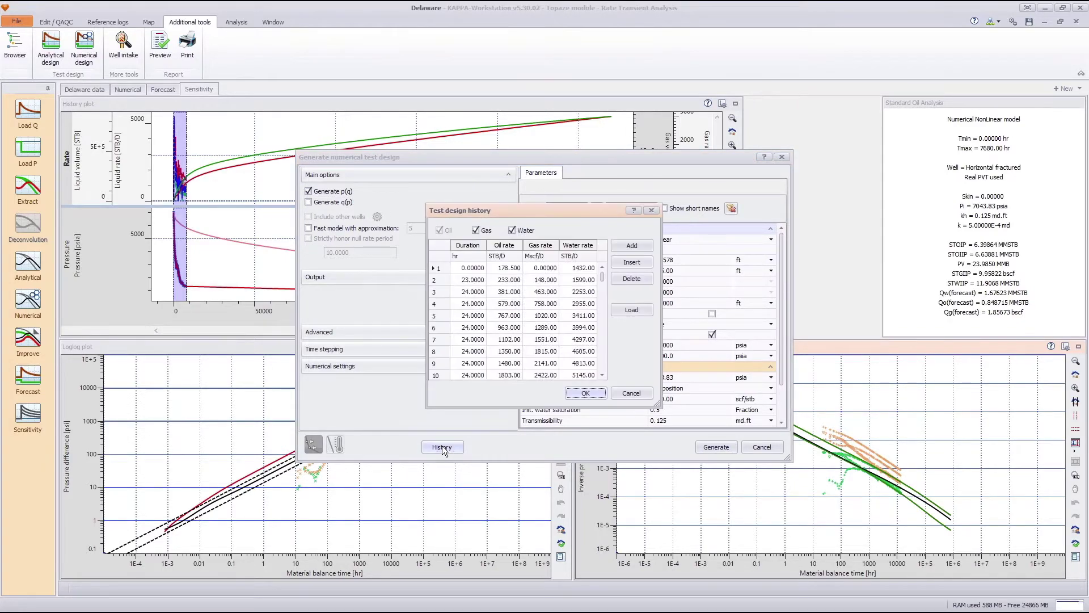
{"action": "left_click", "coordinate": [484, 231]}
{"action": "left_click", "coordinate": [515, 231]}
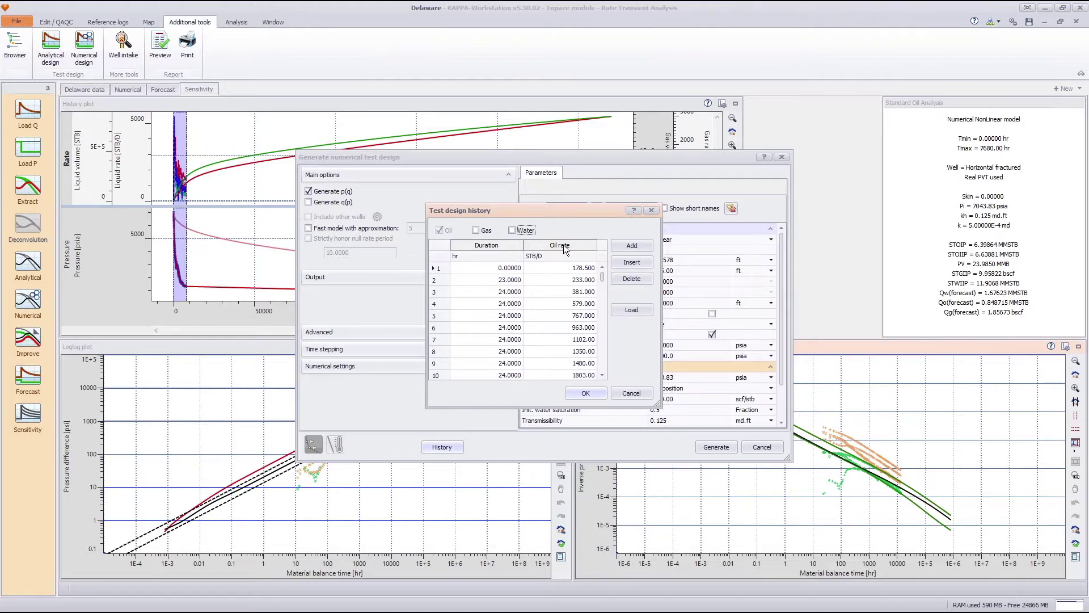
{"action": "left_click", "coordinate": [584, 393]}
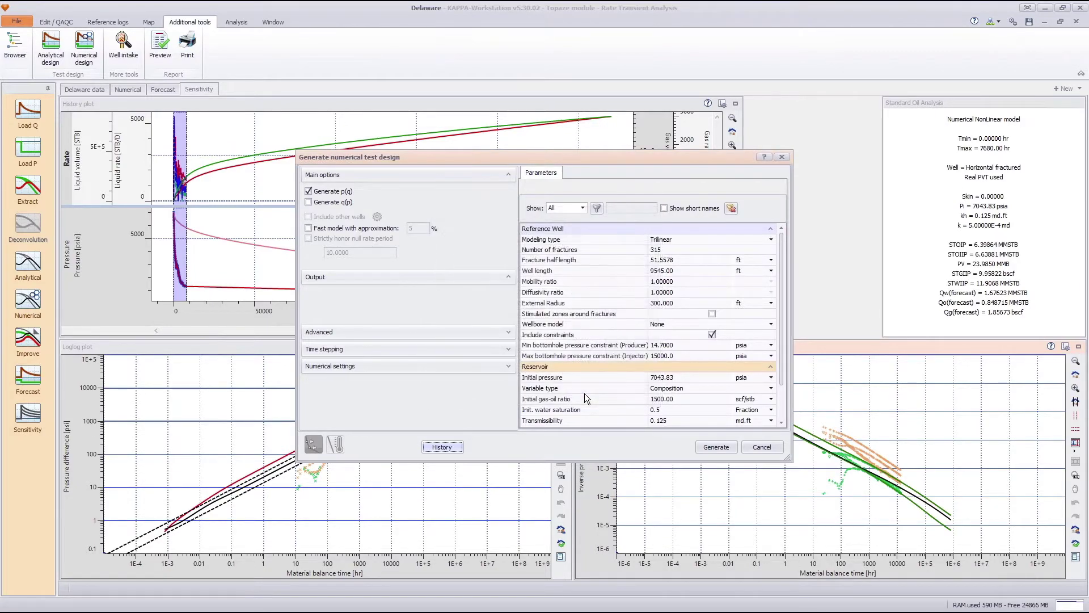
{"action": "left_click", "coordinate": [716, 447]}
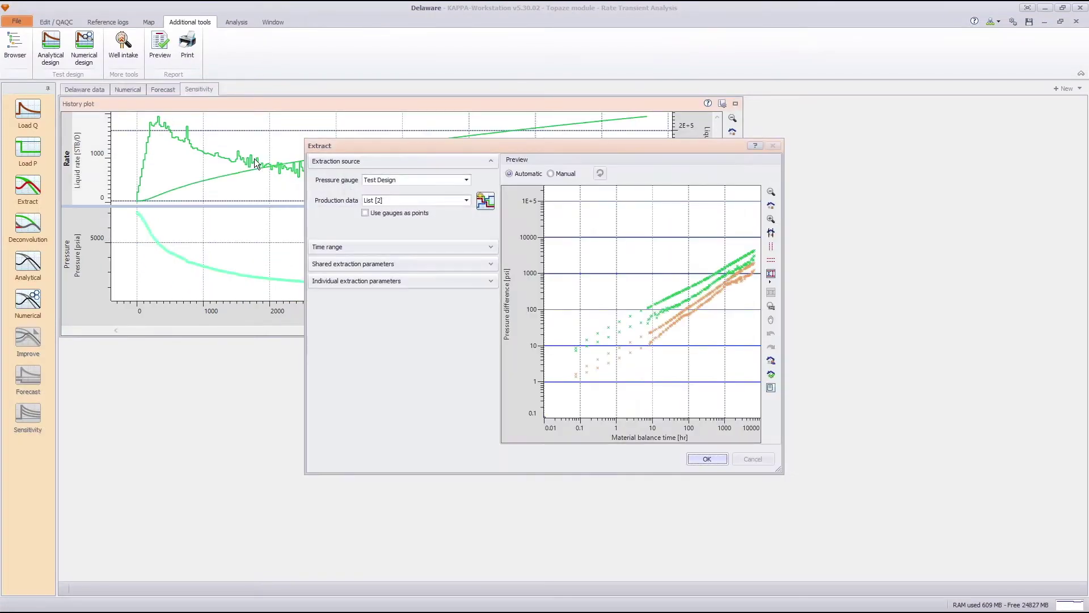
Extract the Test Design pressure with only Oil rate as production data and generate the numerical model with p(q) generation
{"action": "left_click", "coordinate": [462, 200]}
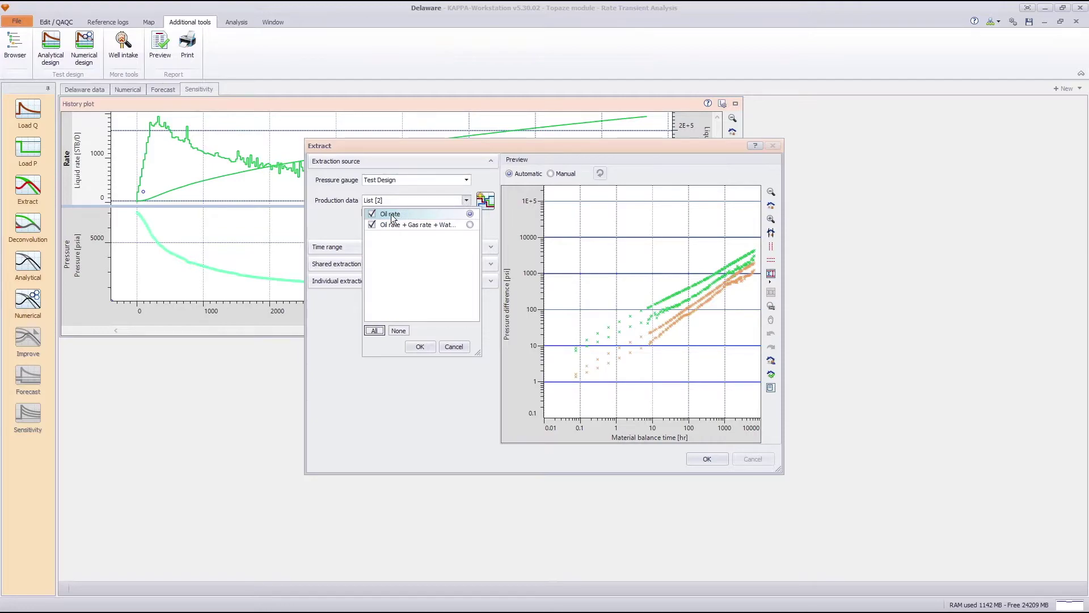
{"action": "left_click", "coordinate": [373, 224]}
{"action": "left_click", "coordinate": [426, 346]}
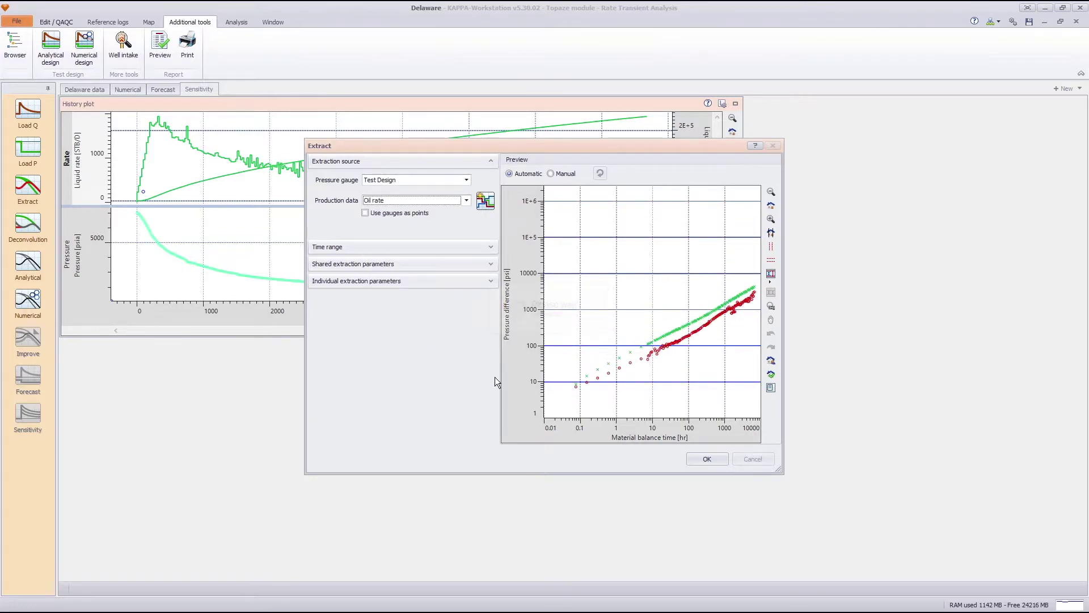
{"action": "left_click", "coordinate": [714, 458]}
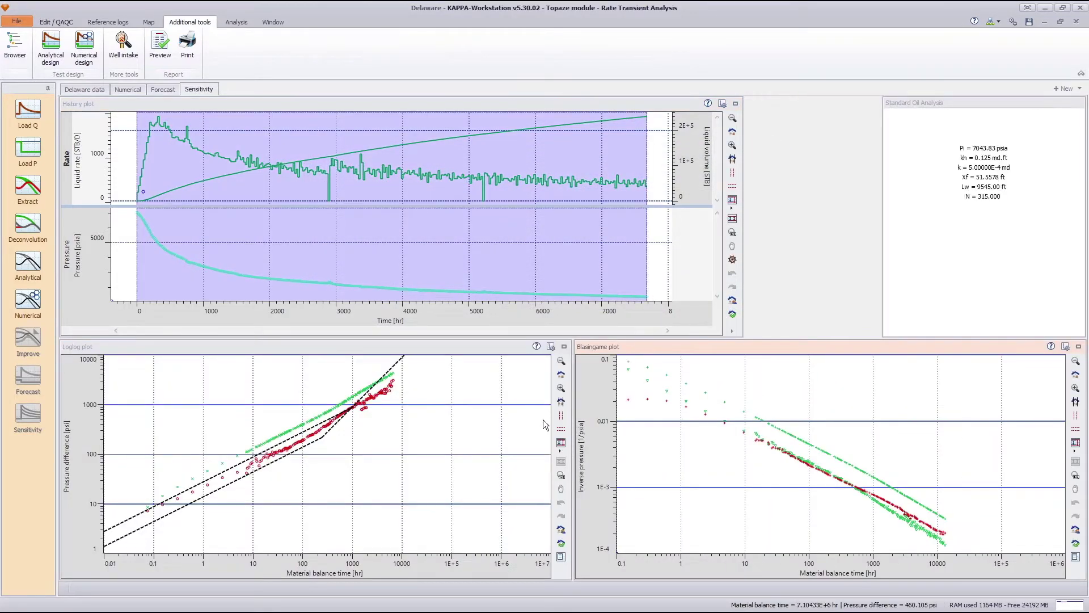
{"action": "left_click", "coordinate": [28, 301]}
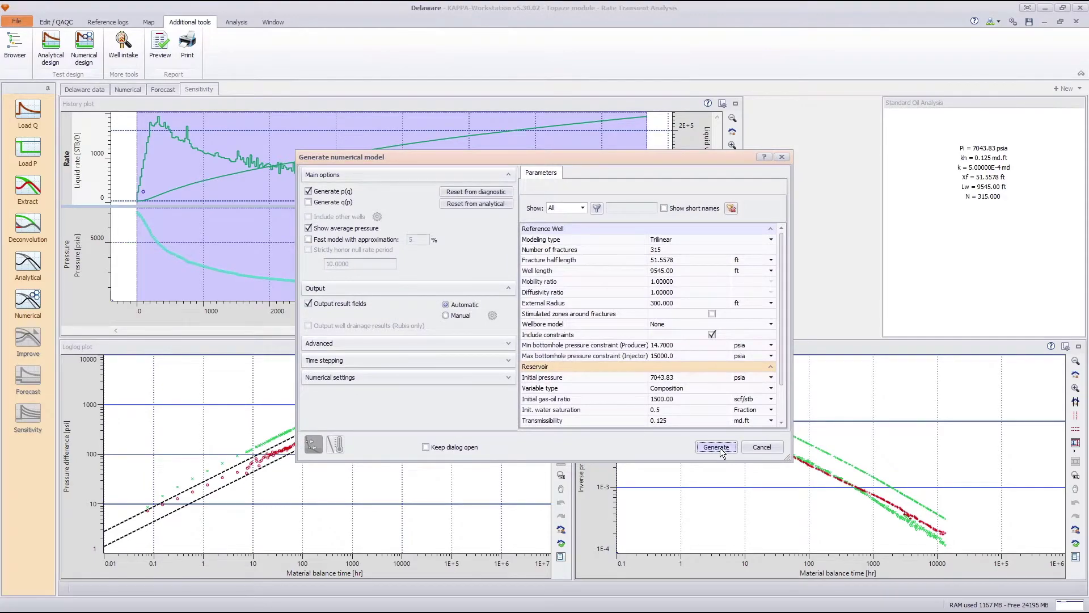
{"action": "left_click", "coordinate": [716, 447]}
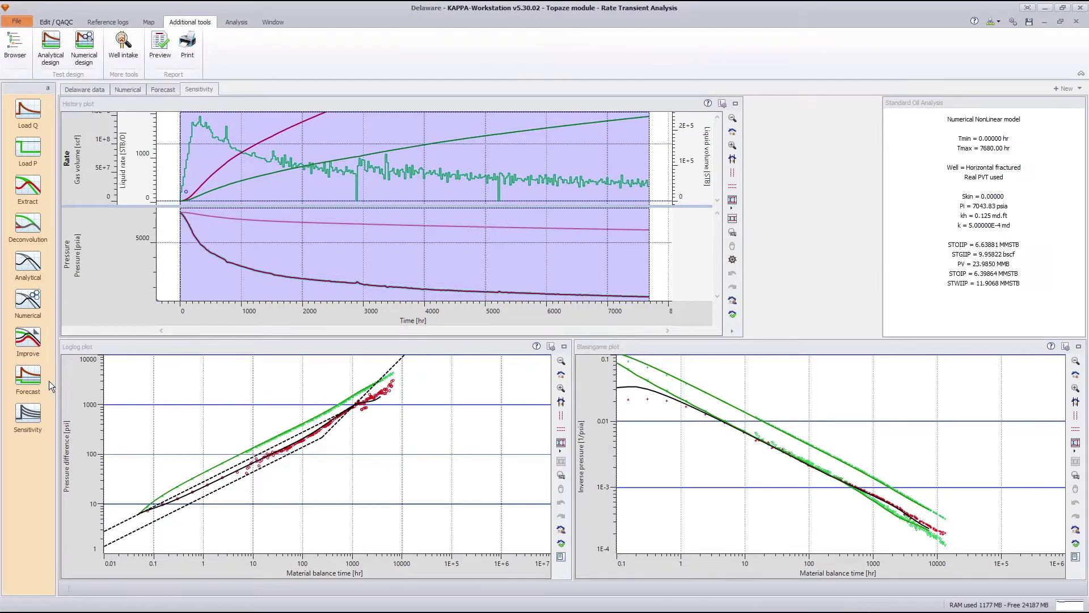
Generate a declining pressure (ramp) forecast for the Sensitivity analysis with a duration of 30 years
{"action": "left_click", "coordinate": [29, 379]}
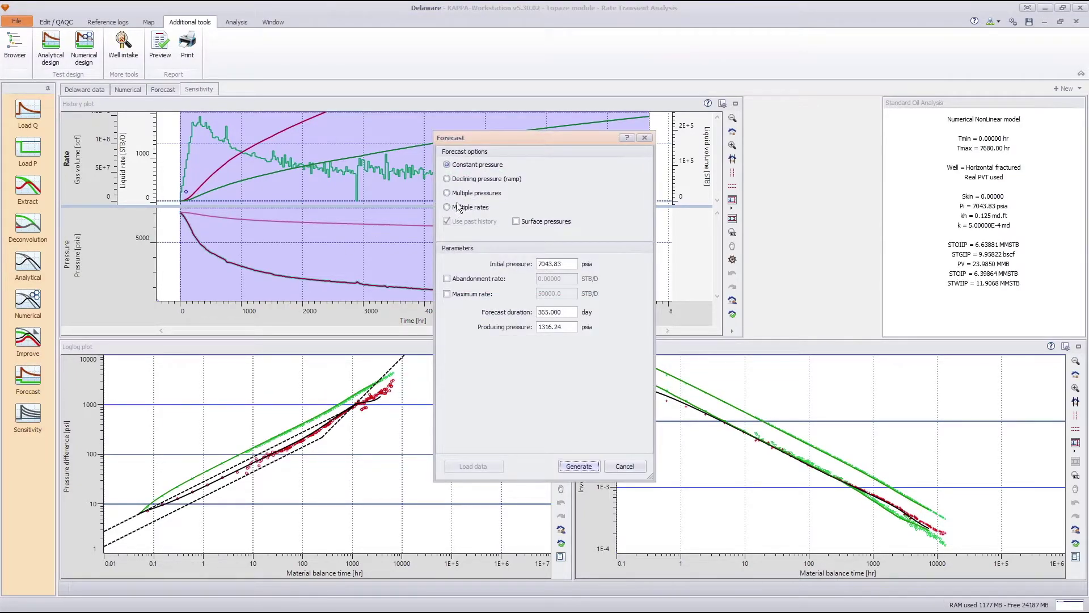
{"action": "left_click", "coordinate": [484, 181]}
{"action": "left_click", "coordinate": [586, 312]}
{"action": "left_click", "coordinate": [602, 415]}
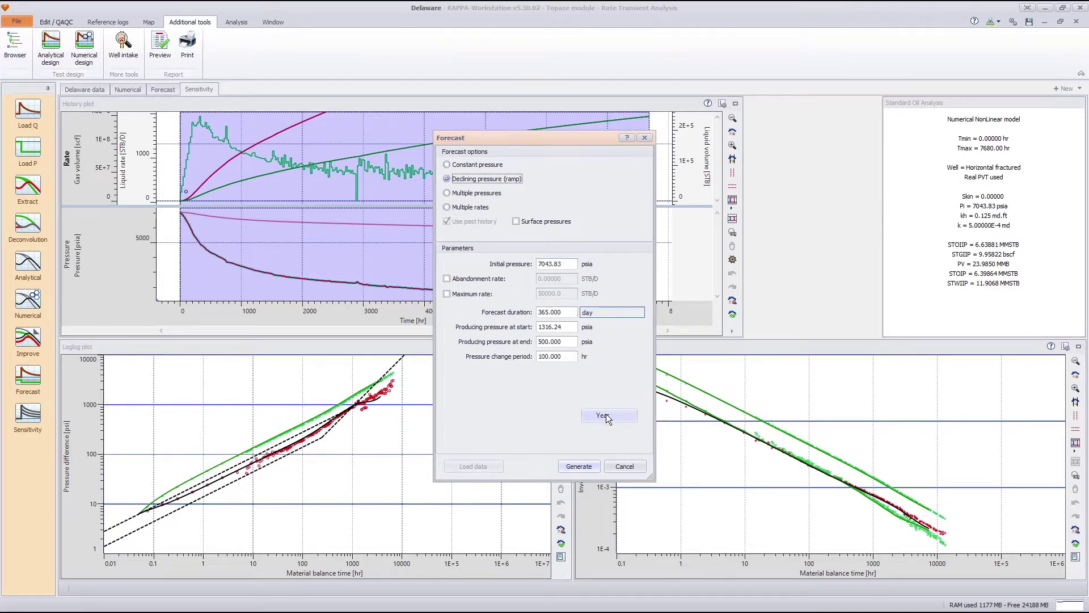
{"action": "double_click", "coordinate": [548, 312]}
{"action": "type", "text": "30"}
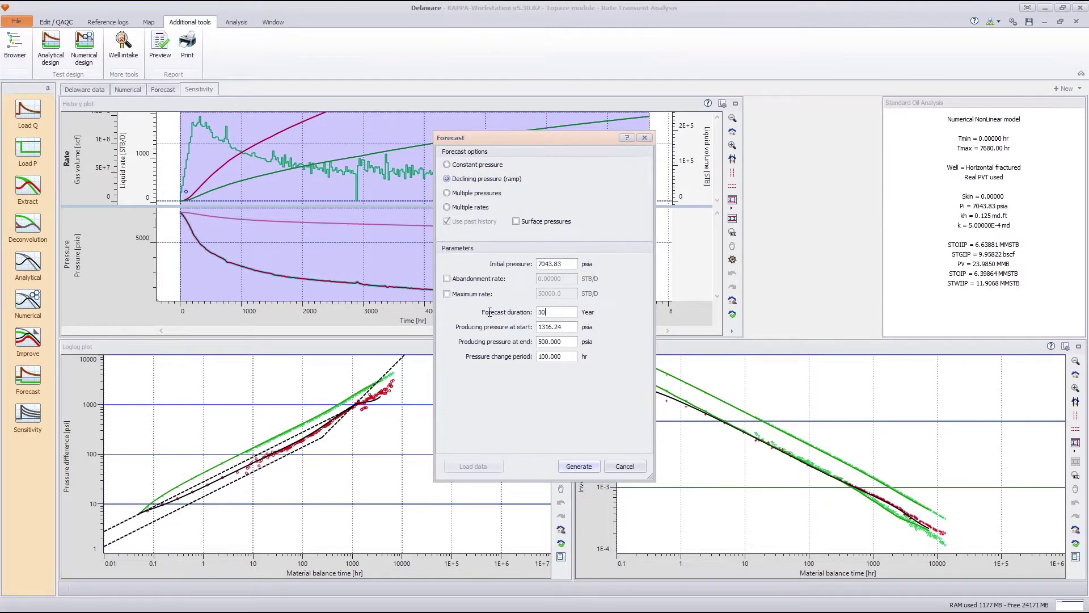
{"action": "left_click", "coordinate": [580, 466]}
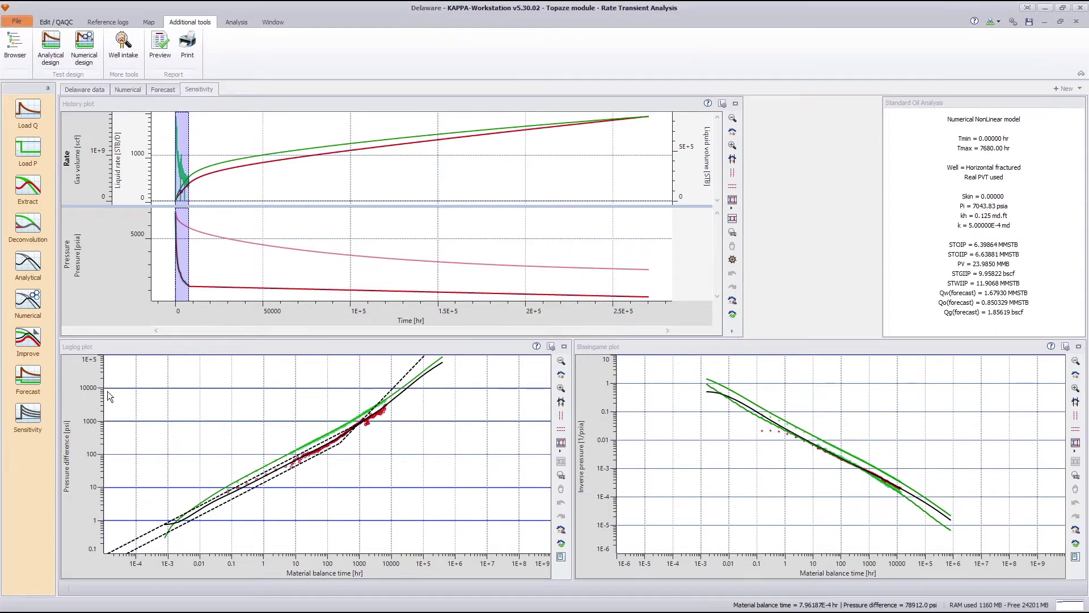
Start a sensitivity study of type Deterministic multivariate and include the reference well variables N and Xf
{"action": "left_click", "coordinate": [30, 414]}
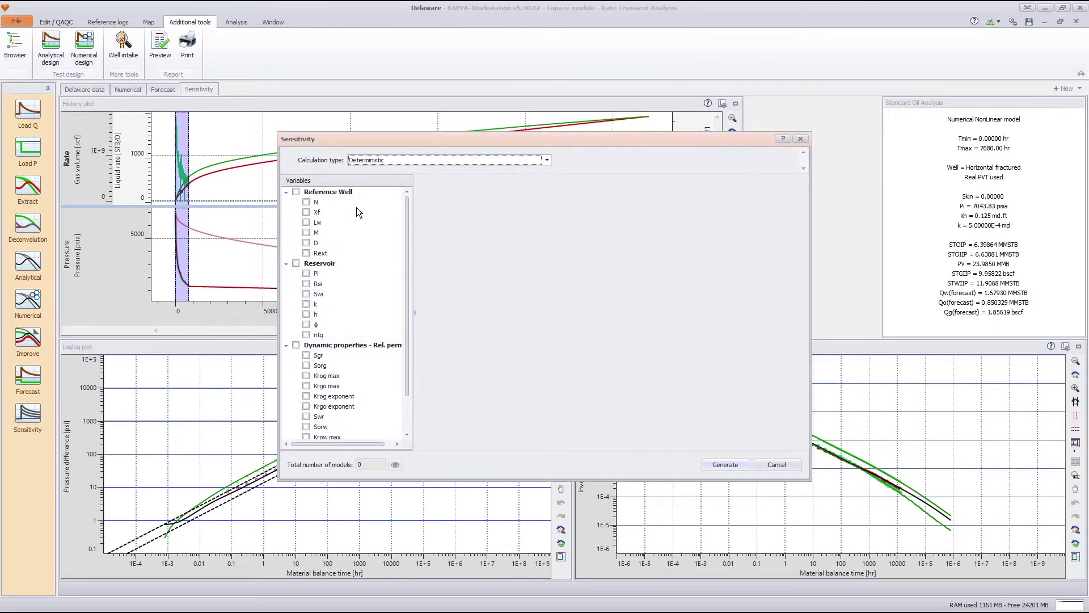
{"action": "left_click", "coordinate": [424, 162]}
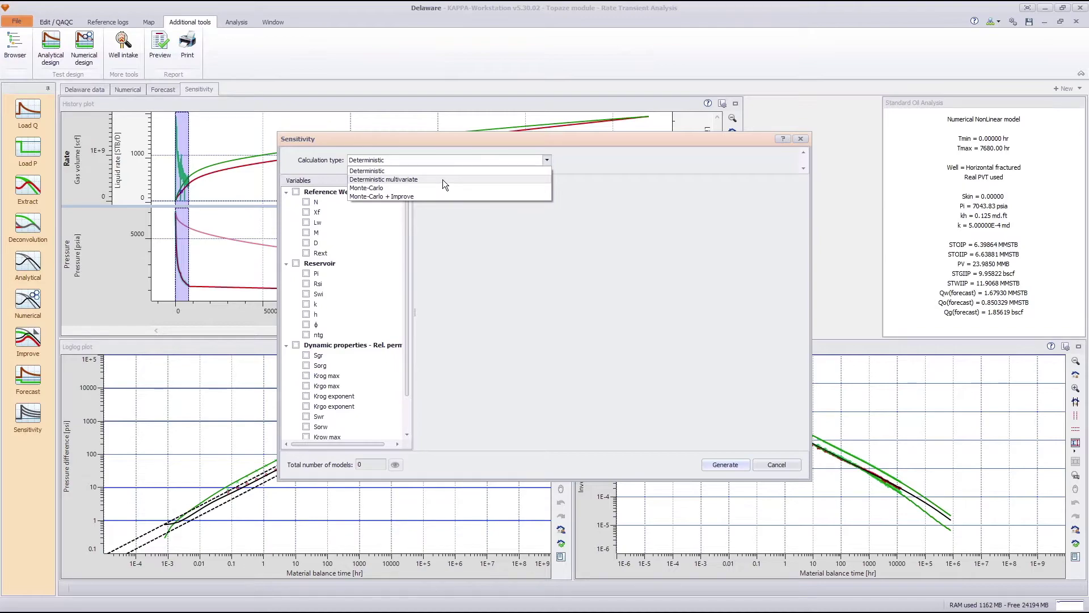
{"action": "left_click", "coordinate": [442, 179]}
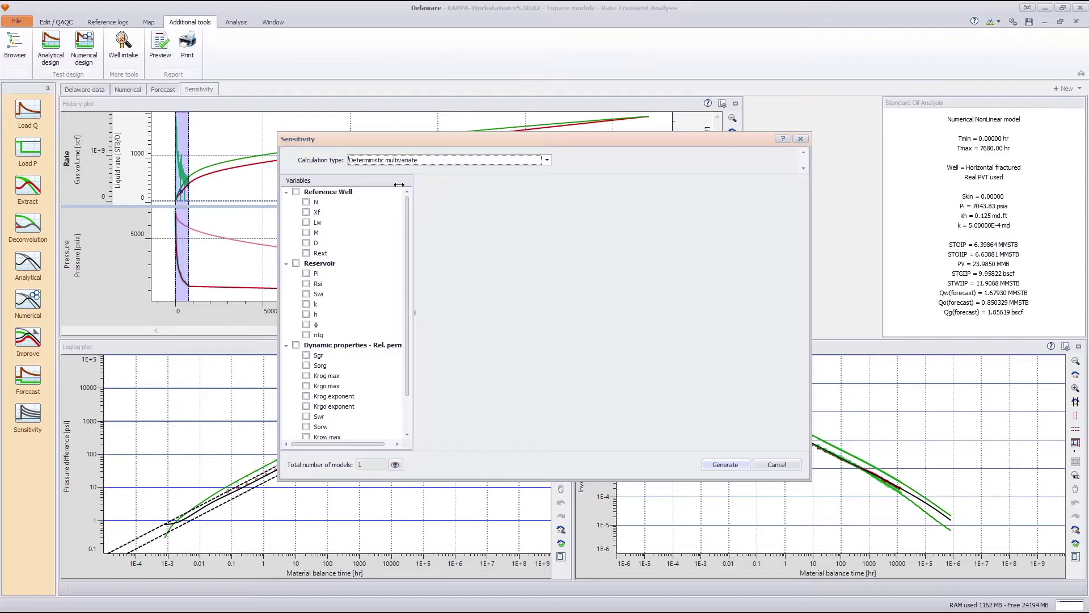
{"action": "left_click", "coordinate": [318, 204]}
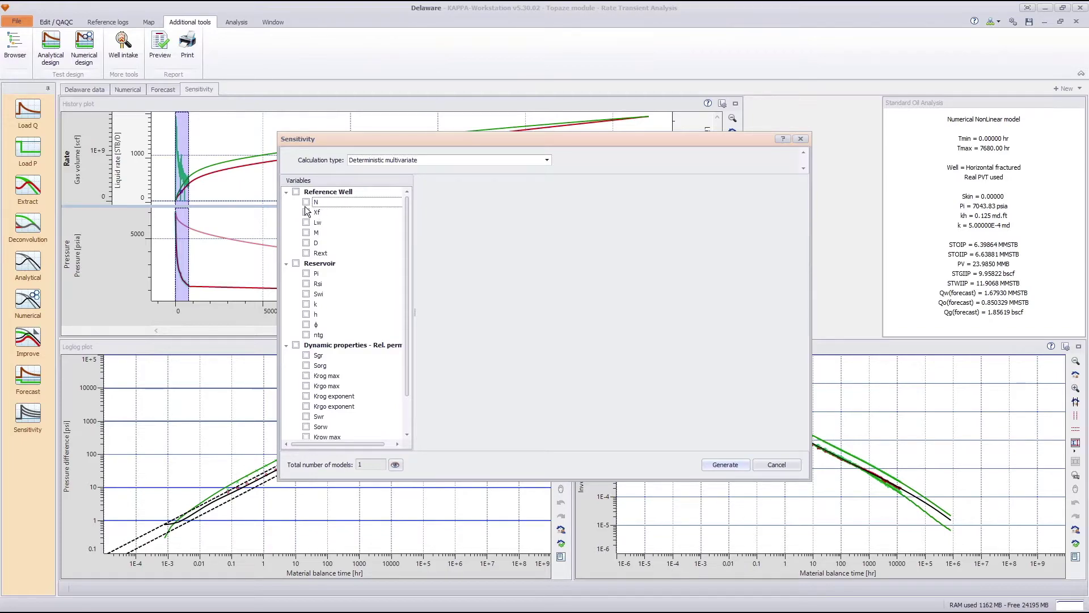
{"action": "left_click", "coordinate": [306, 202]}
{"action": "left_click", "coordinate": [307, 213]}
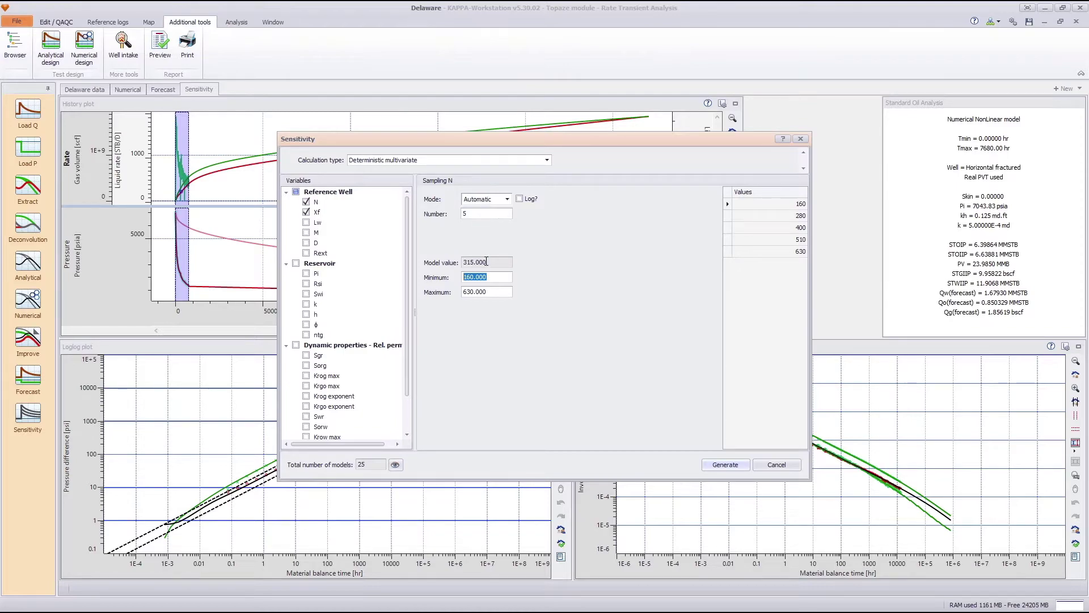
Set the minimum sampling value of N to 200 and enter a new maximum for it
{"action": "type", "text": "200"}
{"action": "key", "text": "Tab"}
{"action": "type", "text": "6"}
{"action": "key", "text": "Tab"}
Turn off log sampling for Xf, set its range from 30 to 70 ft and generate the sensitivity models
{"action": "left_click", "coordinate": [317, 212]}
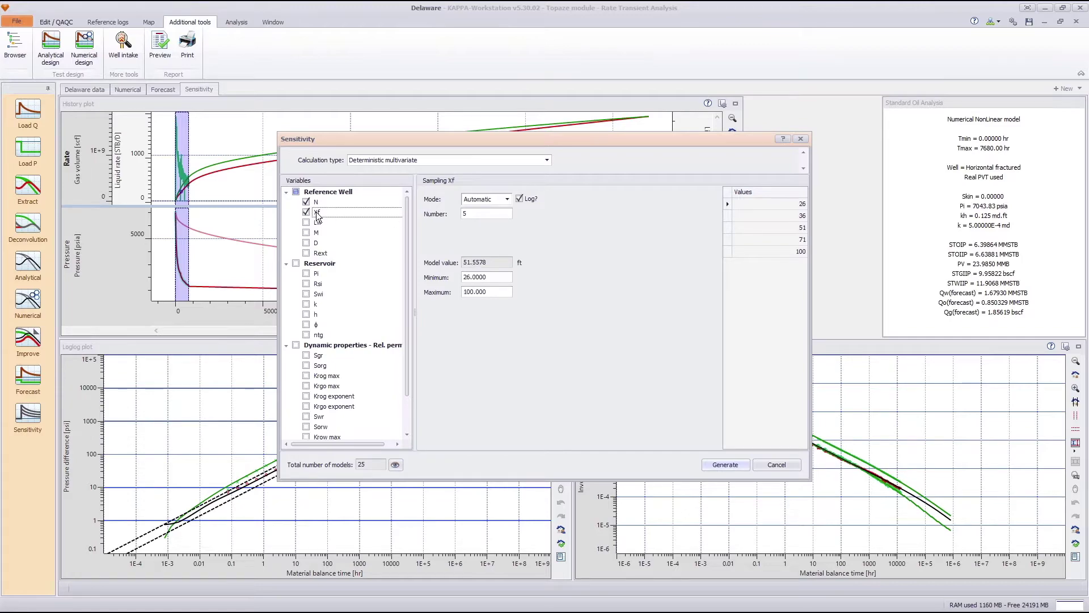
{"action": "left_click", "coordinate": [525, 200]}
{"action": "left_click_drag", "start_coordinate": [508, 277], "coordinate": [430, 275]}
{"action": "type", "text": "30"}
{"action": "left_click", "coordinate": [461, 291]}
{"action": "type", "text": "70"}
{"action": "left_click", "coordinate": [726, 469]}
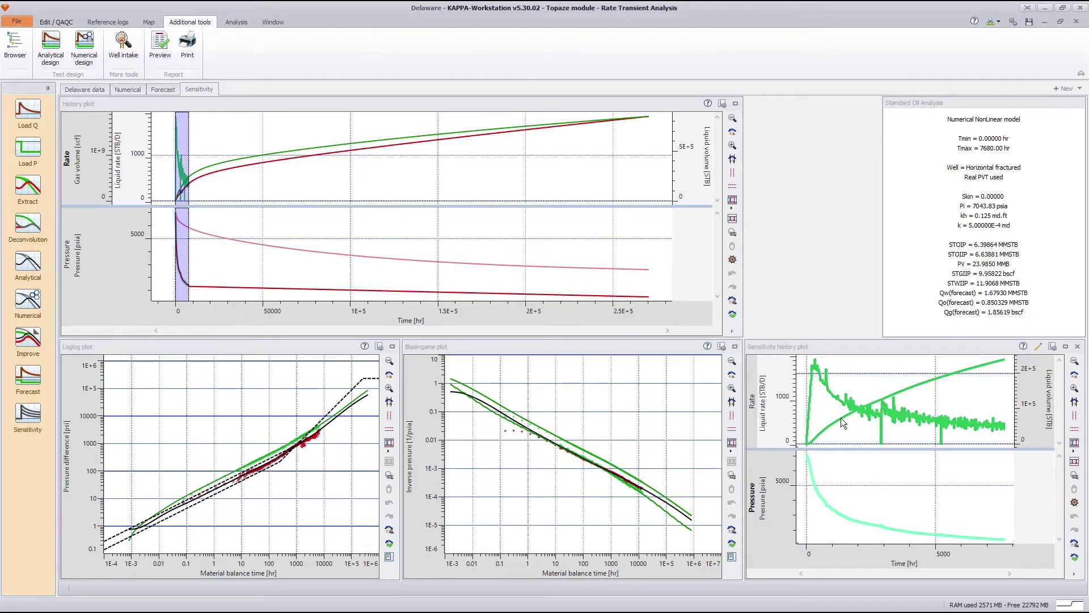
In the Sensitivity history plot, deselect all rate and cumulative results of the reference well from the displayed gauges
{"action": "double_click", "coordinate": [953, 346]}
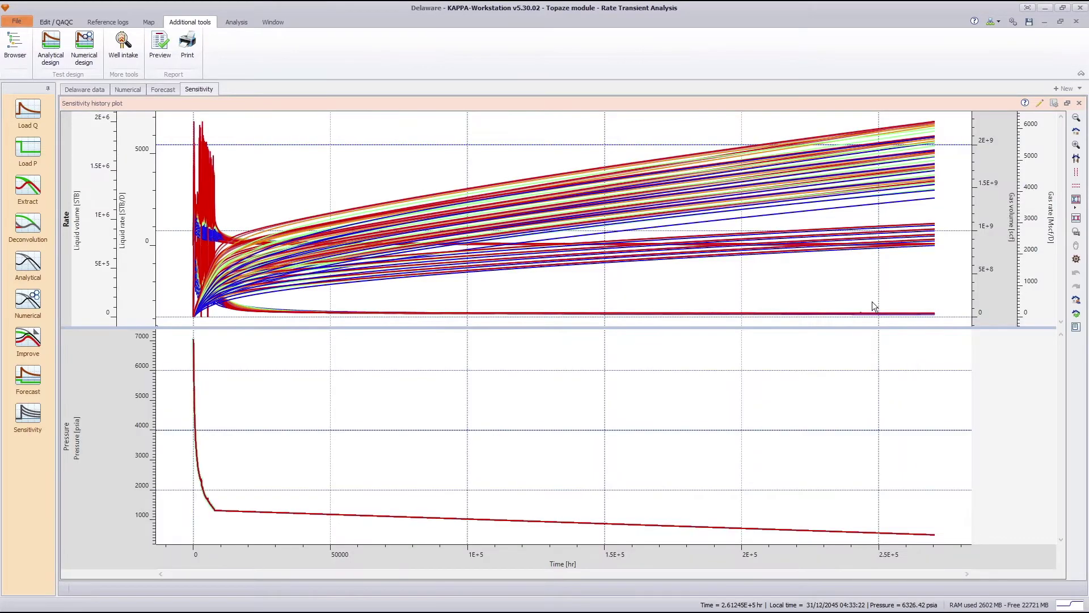
{"action": "left_click", "coordinate": [237, 22]}
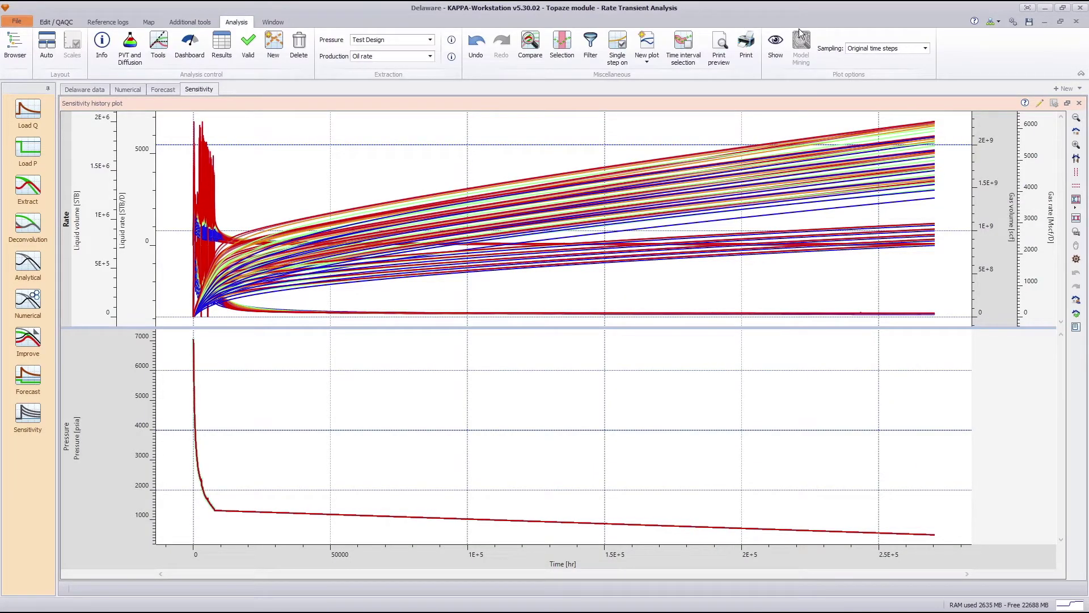
{"action": "left_click", "coordinate": [776, 44]}
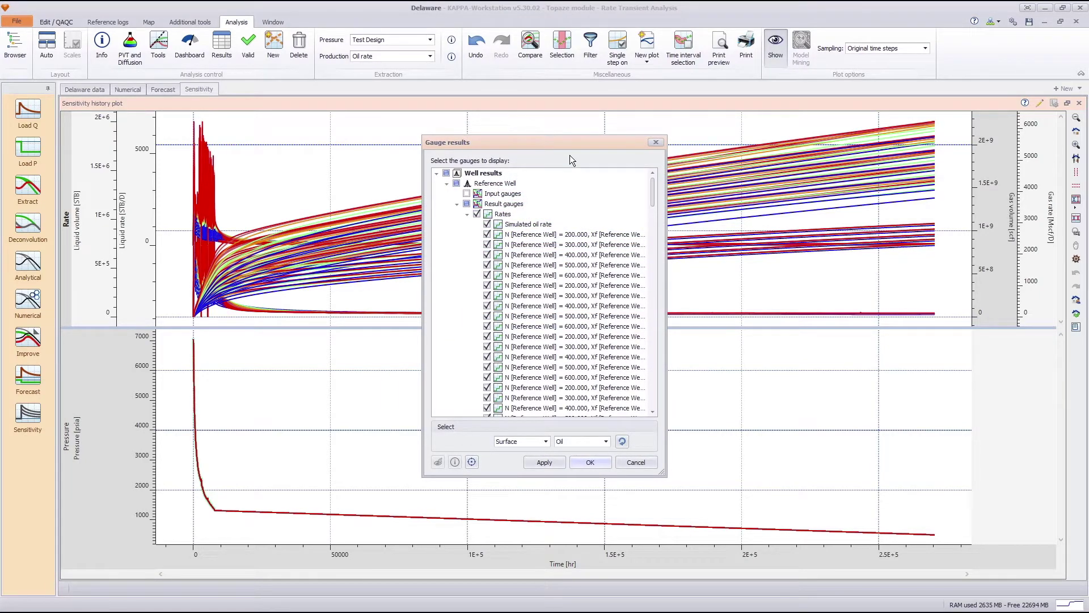
{"action": "left_click", "coordinate": [476, 214]}
{"action": "left_click", "coordinate": [467, 215]}
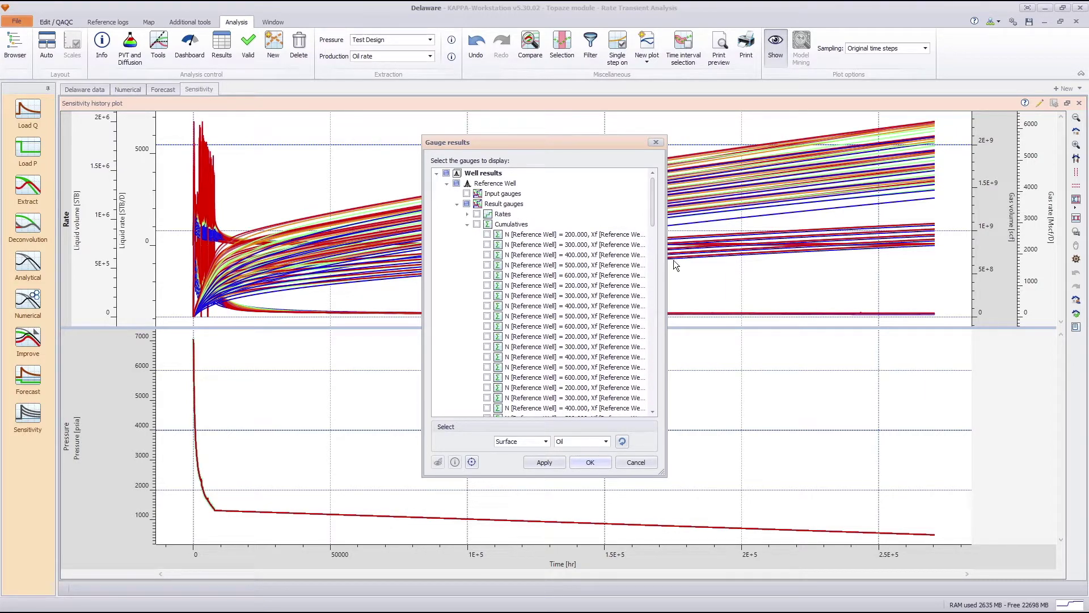
Display only the cumulative oil curves for N = 200, 300, 400, 500 and 600 at Xf = 40 ft
{"action": "left_click_drag", "start_coordinate": [668, 260], "coordinate": [823, 261]}
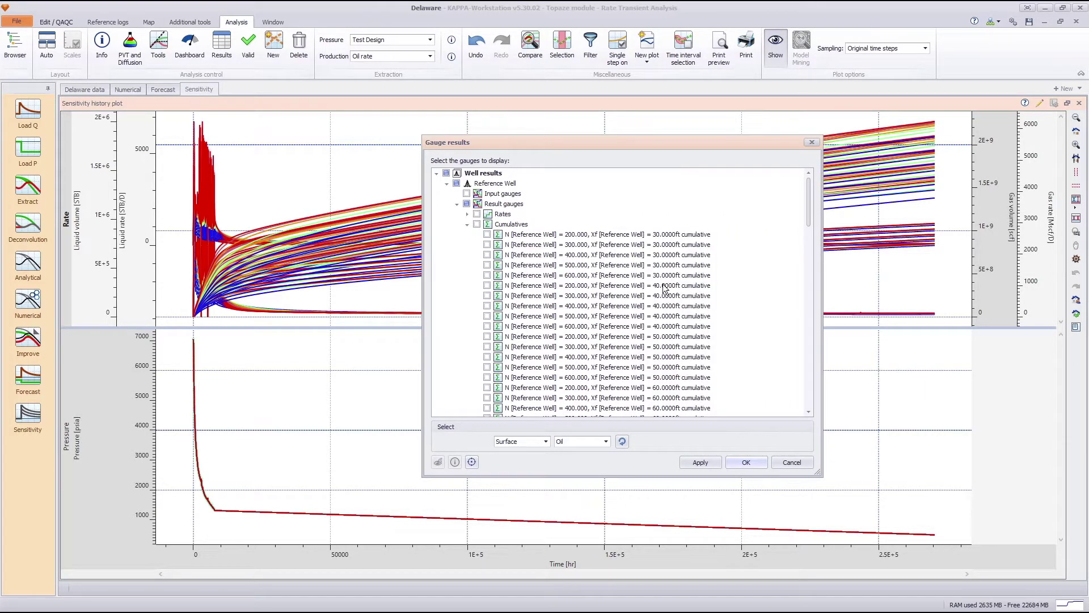
{"action": "left_click", "coordinate": [487, 286]}
{"action": "left_click", "coordinate": [487, 295]}
{"action": "left_click", "coordinate": [486, 306]}
{"action": "left_click", "coordinate": [487, 315]}
{"action": "left_click", "coordinate": [487, 326]}
{"action": "left_click", "coordinate": [746, 463]}
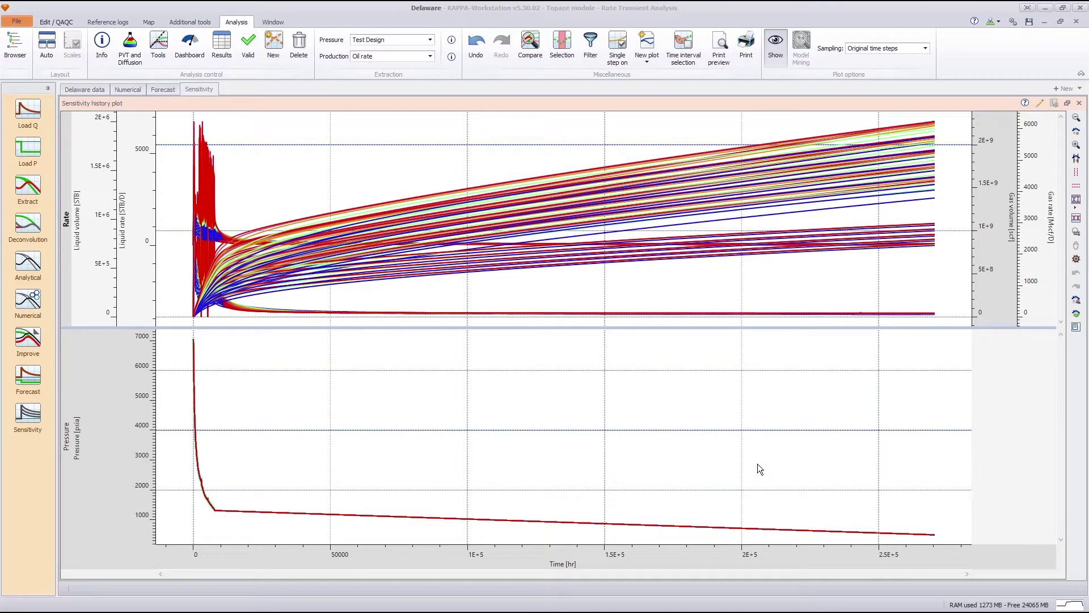
Rescale the sensitivity history plot to fit its curves and enlarge its rate pane, finishing in the multi-plot layout
{"action": "left_click", "coordinate": [1076, 131]}
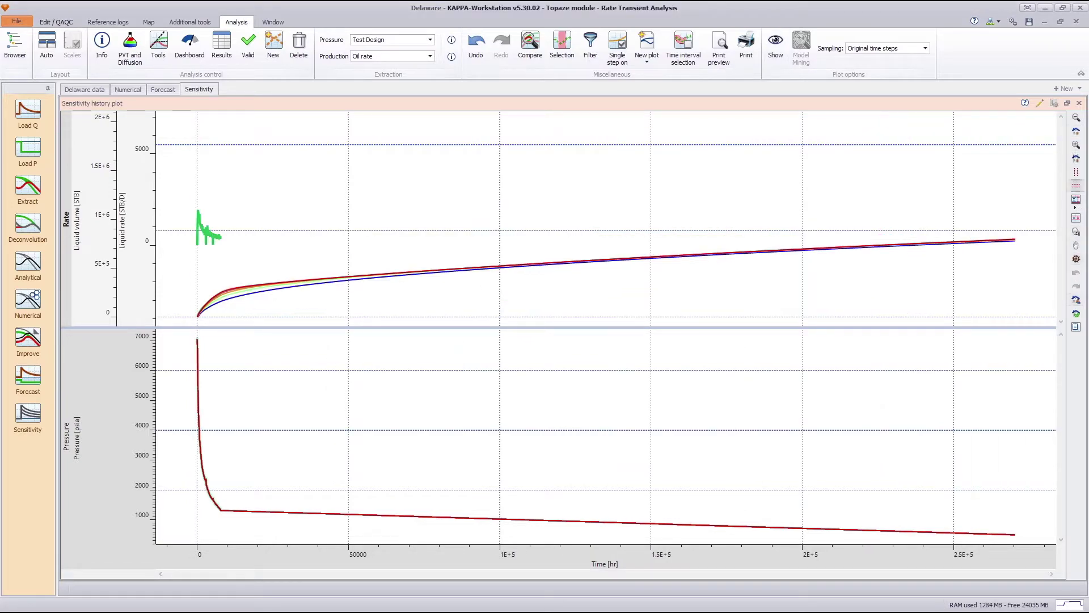
{"action": "left_click", "coordinate": [1077, 200]}
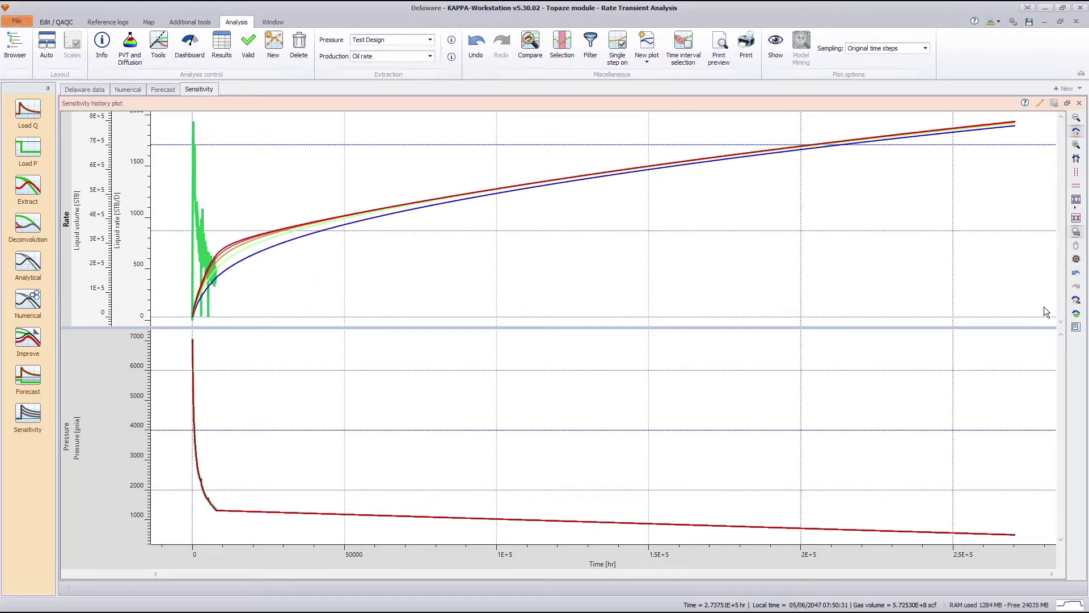
{"action": "left_click", "coordinate": [1077, 327]}
{"action": "left_click_drag", "start_coordinate": [318, 142], "coordinate": [958, 245]}
{"action": "left_click_drag", "start_coordinate": [799, 327], "coordinate": [768, 481]}
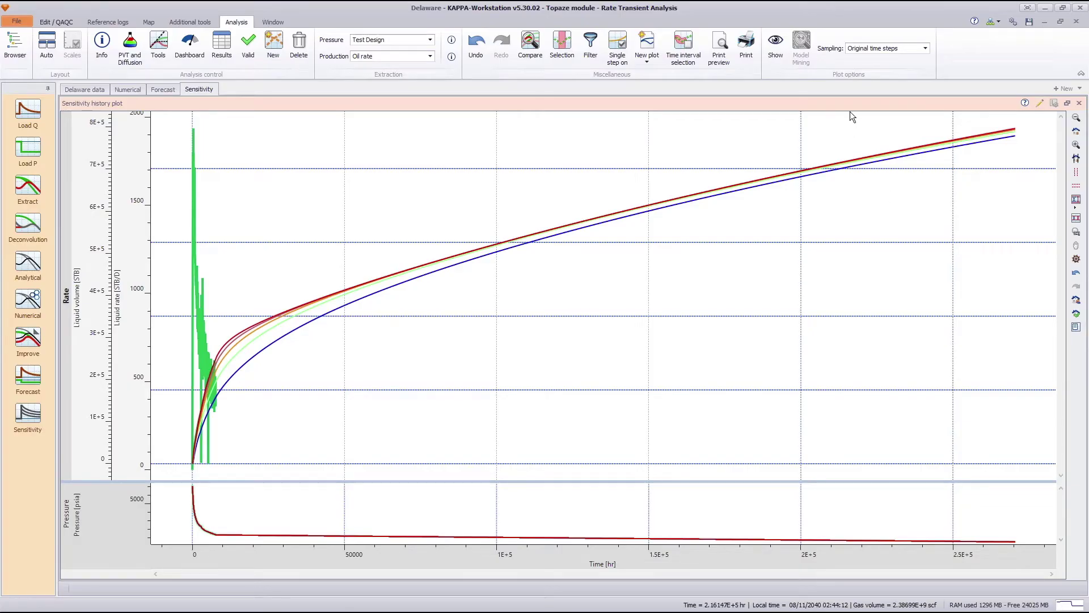
{"action": "double_click", "coordinate": [850, 110]}
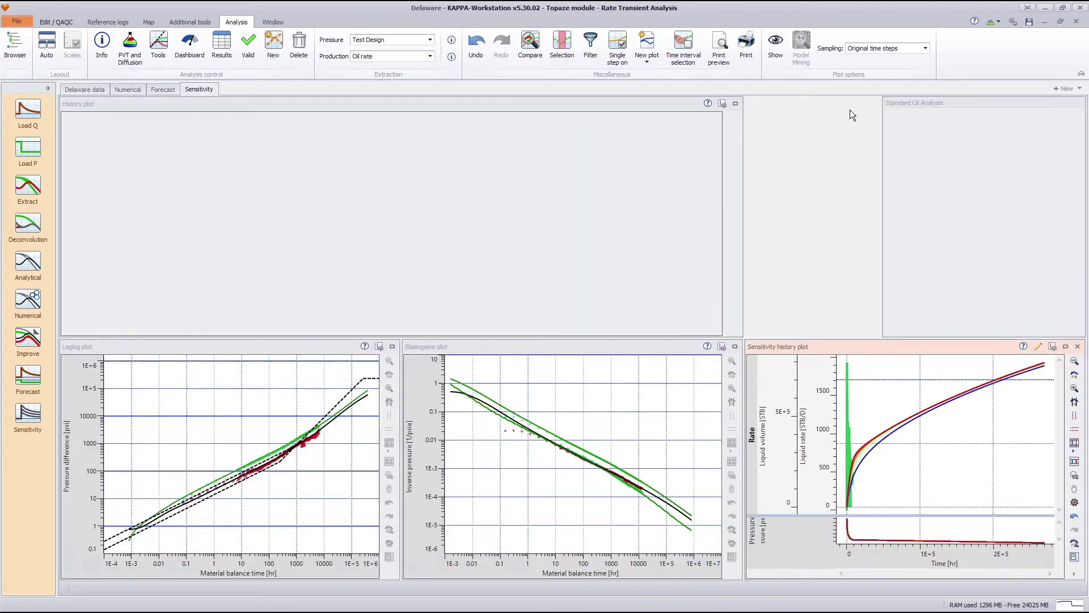
Create a new analysis named Sensitivity2 initialized from Sensitivity, keeping all input parameters, the extraction and the model
{"action": "left_click", "coordinate": [1063, 89]}
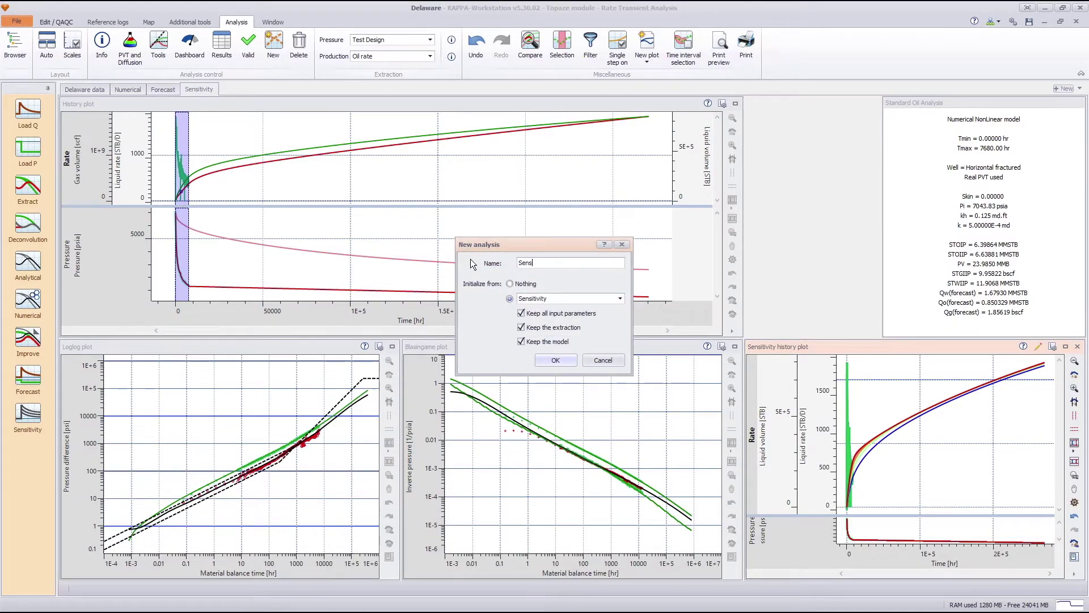
{"action": "type", "text": "Sensitivity2"}
{"action": "left_click", "coordinate": [556, 360]}
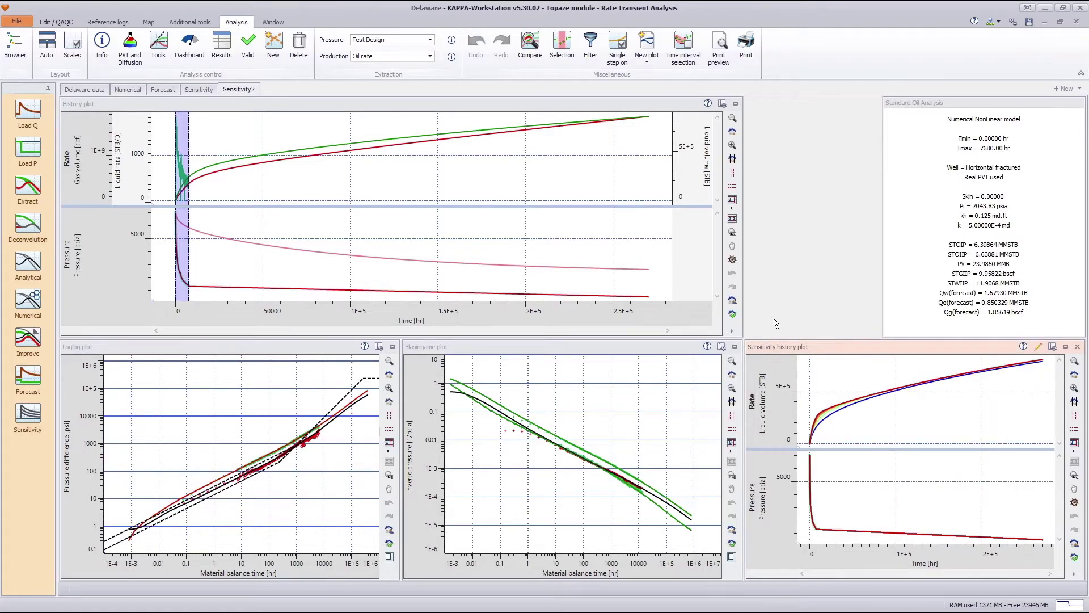
In the Sensitivity2 history plot, display the cumulative oil curves for N/Xf combinations 600/30 ft, 500/40 ft, 400/50 ft and 300/60 ft
{"action": "double_click", "coordinate": [870, 344]}
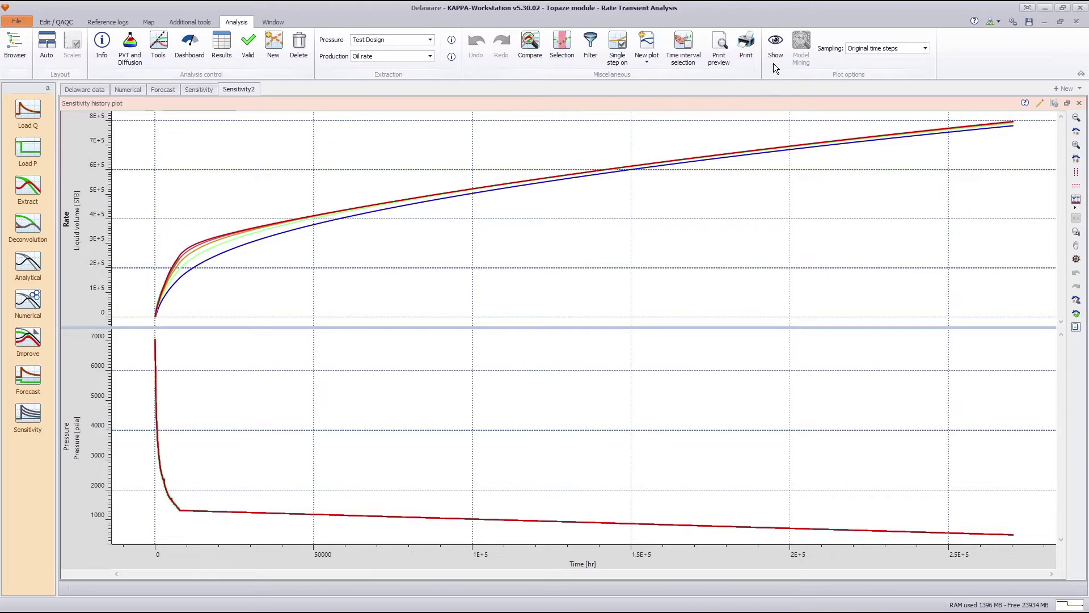
{"action": "left_click", "coordinate": [776, 57]}
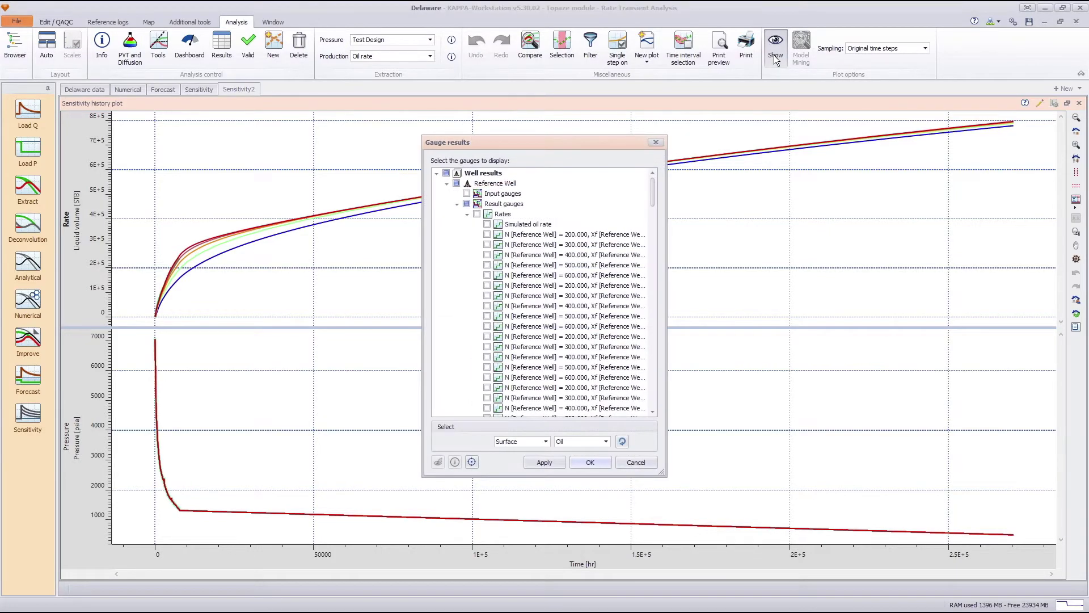
{"action": "left_click", "coordinate": [468, 214]}
{"action": "left_click_drag", "start_coordinate": [667, 275], "coordinate": [838, 275]}
{"action": "left_click_drag", "start_coordinate": [681, 147], "coordinate": [768, 204]}
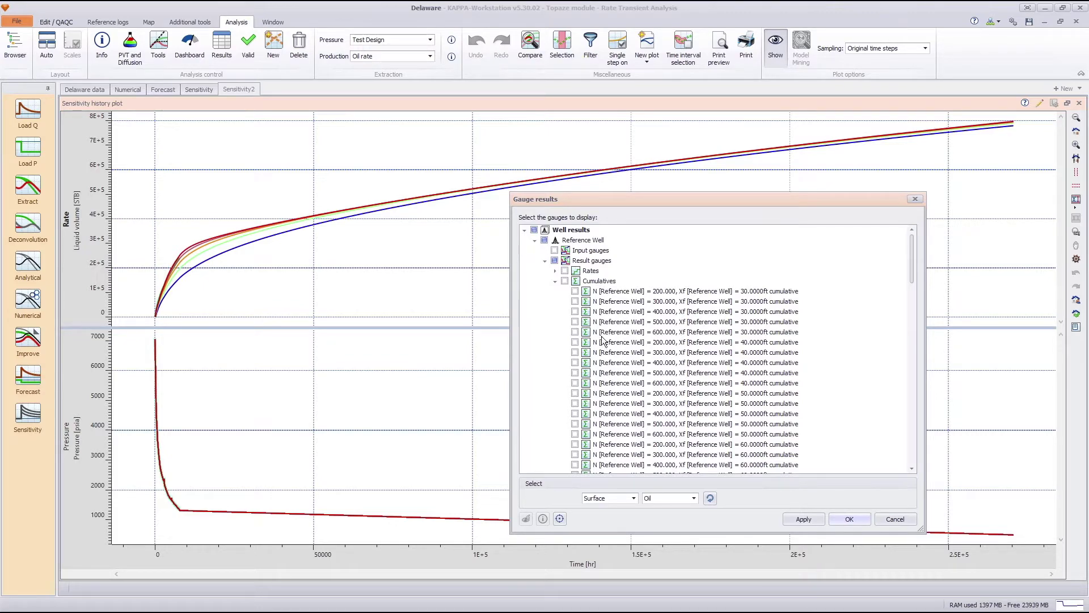
{"action": "left_click", "coordinate": [575, 333]}
{"action": "left_click", "coordinate": [574, 373]}
{"action": "left_click", "coordinate": [575, 414]}
{"action": "scroll", "coordinate": [911, 271], "scroll_direction": "down", "scroll_amount": 3}
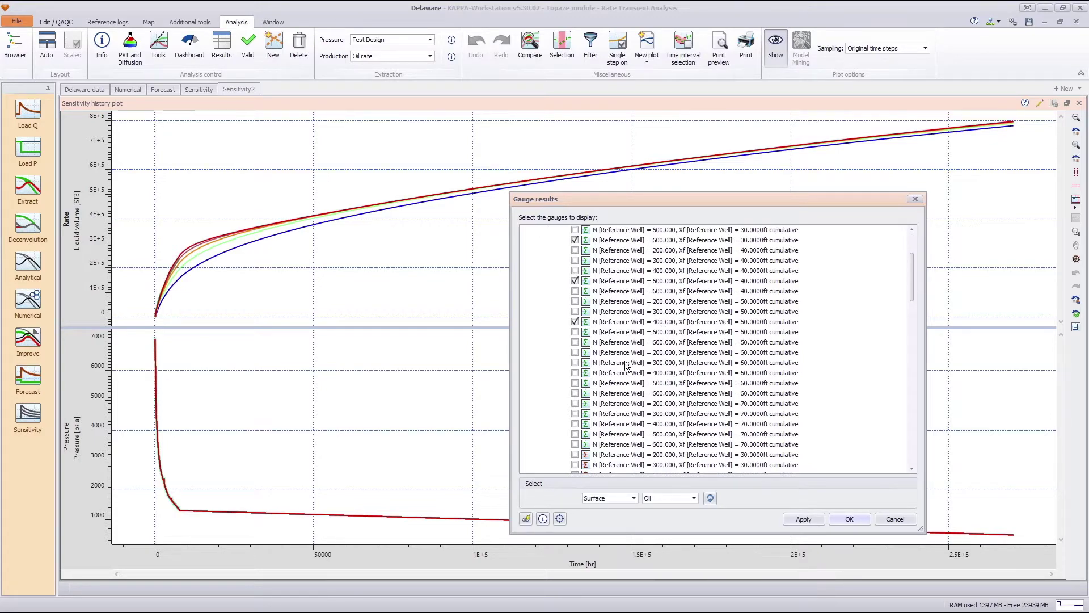
{"action": "left_click", "coordinate": [575, 362]}
{"action": "left_click", "coordinate": [848, 519]}
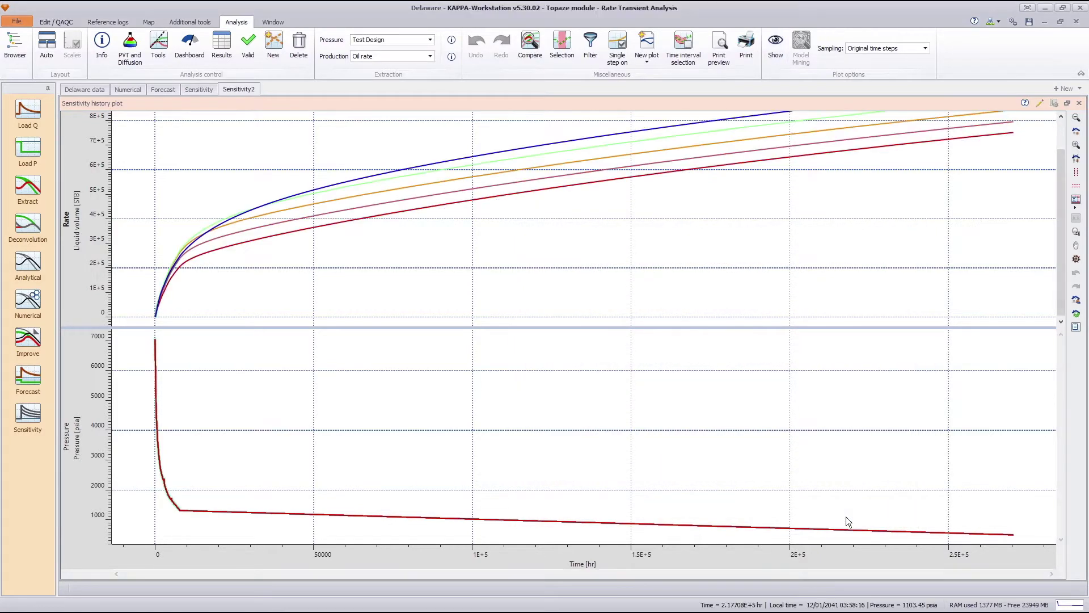
Rescale the sensitivity history plot to fit its cumulative curves and return to the Numerical analysis
{"action": "left_click", "coordinate": [1077, 131]}
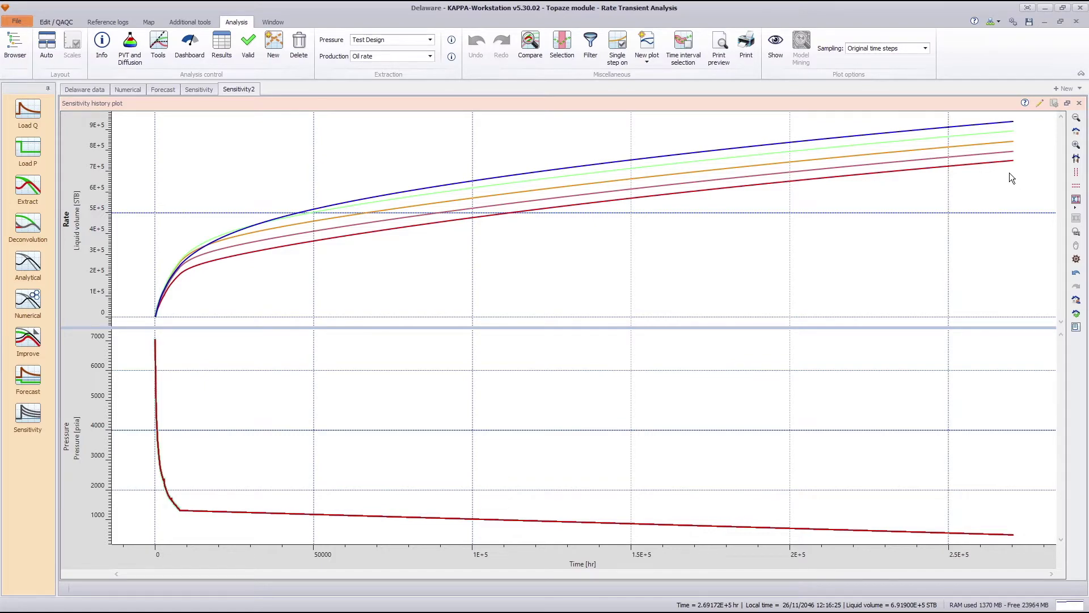
{"action": "double_click", "coordinate": [880, 105]}
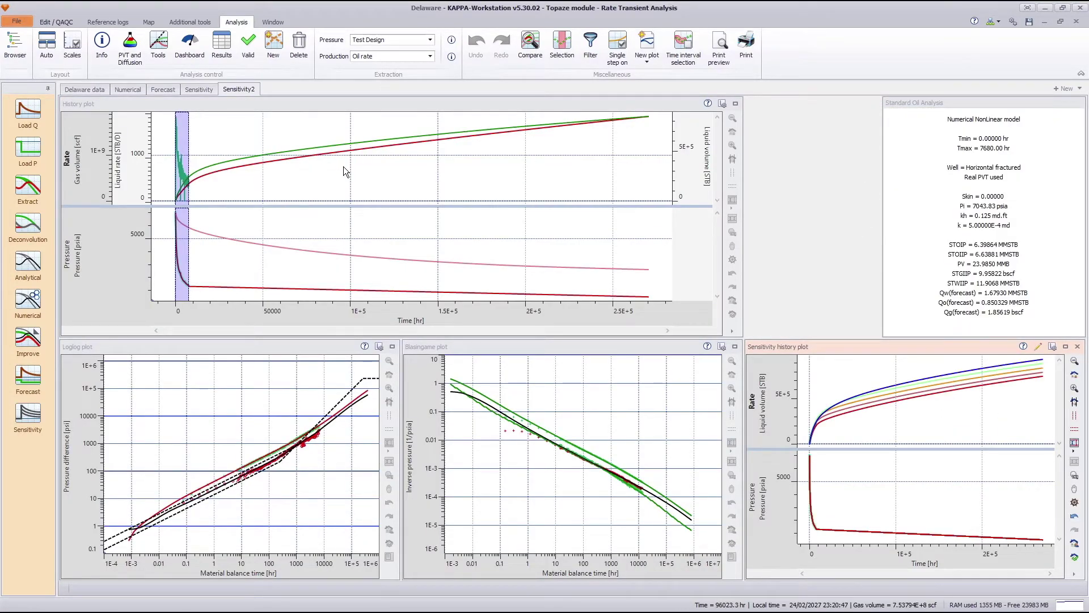
{"action": "left_click", "coordinate": [132, 93]}
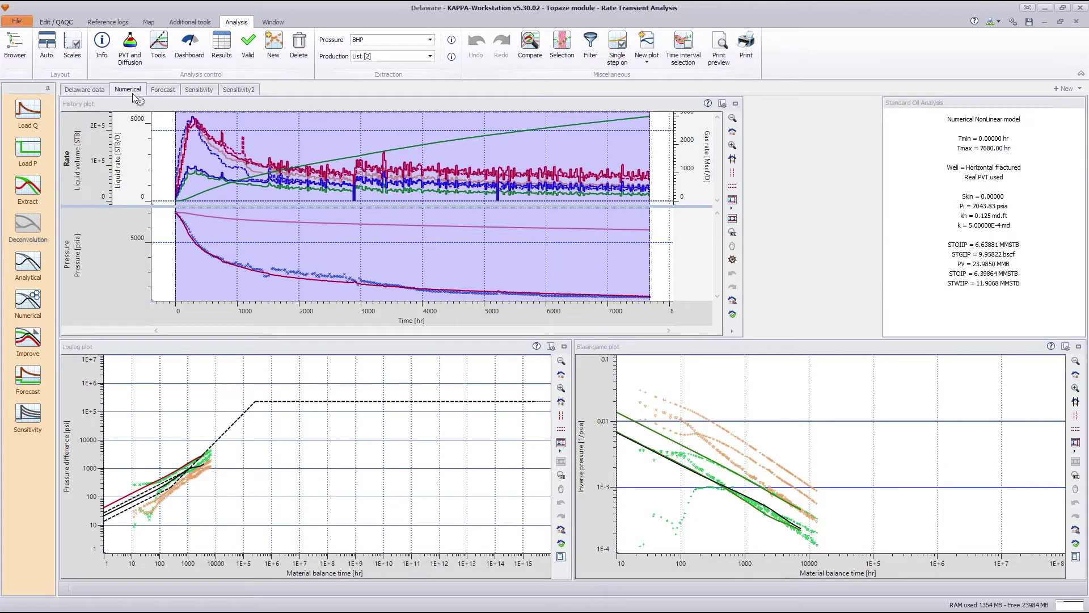
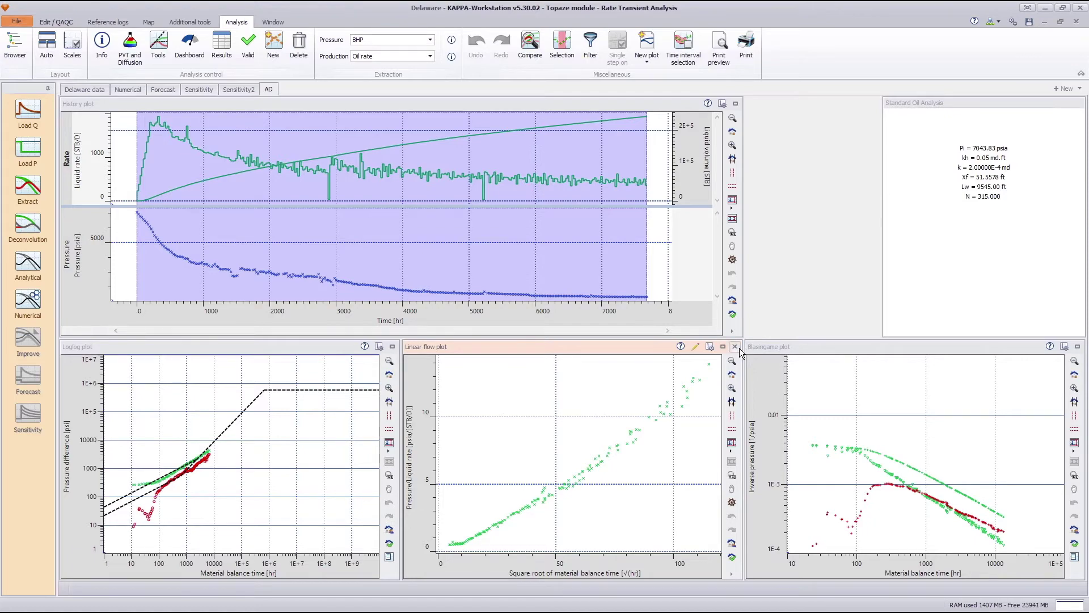
In the AD analysis, replace the linear flow plot with a Specialized lines loglog plot and maximize it
{"action": "left_click", "coordinate": [739, 347]}
{"action": "left_click", "coordinate": [526, 319]}
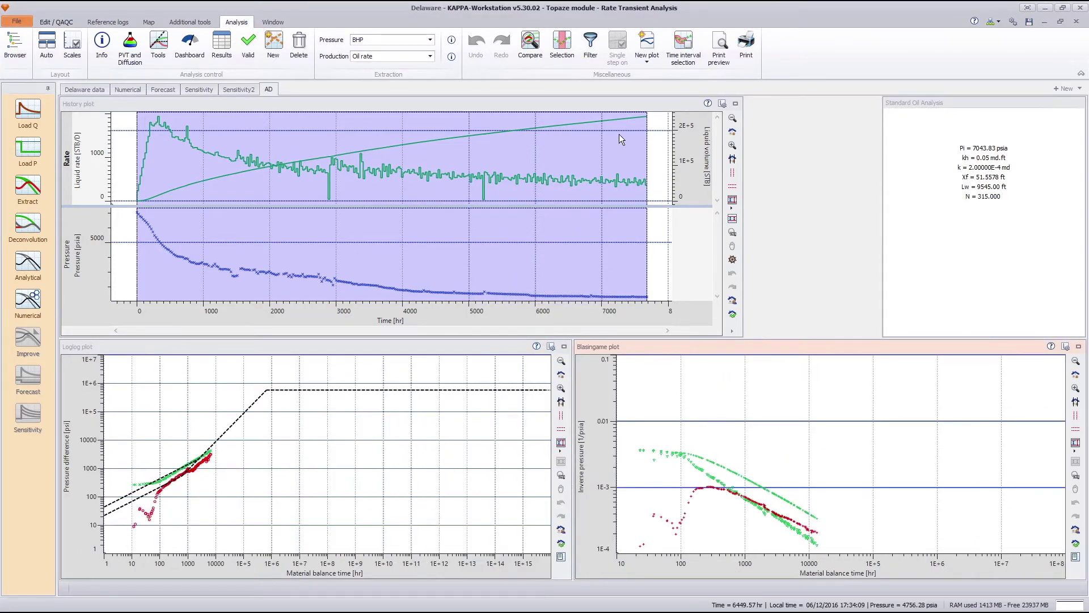
{"action": "left_click", "coordinate": [648, 62]}
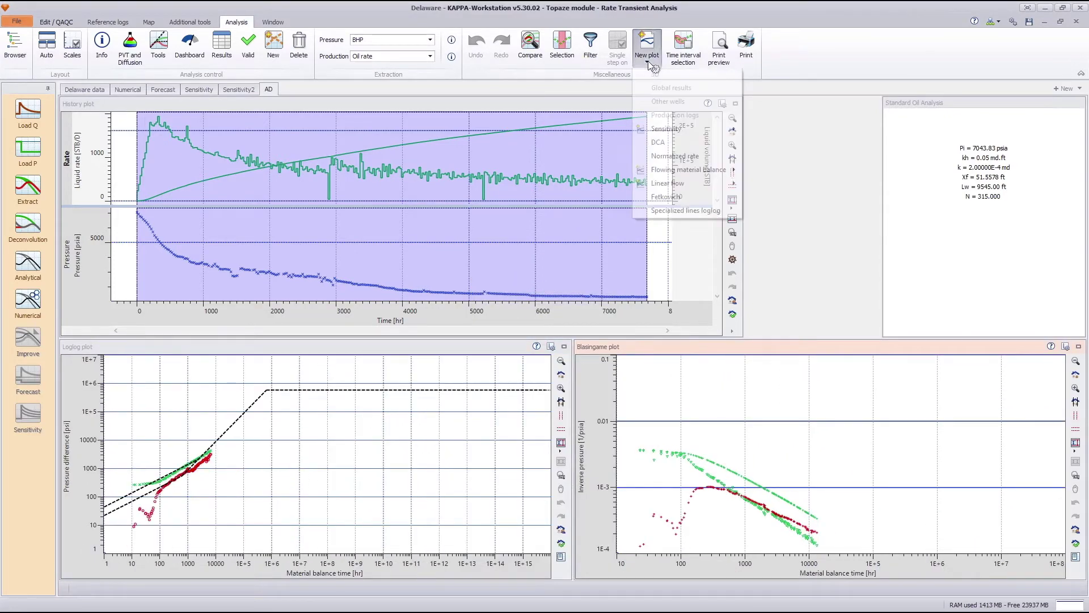
{"action": "left_click", "coordinate": [695, 211]}
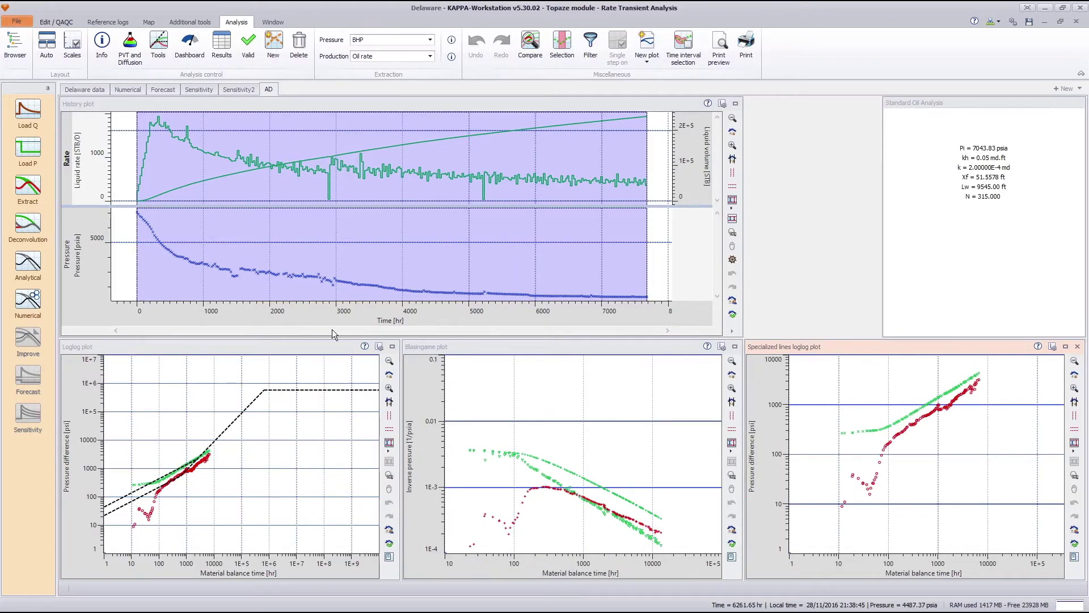
{"action": "double_click", "coordinate": [895, 347]}
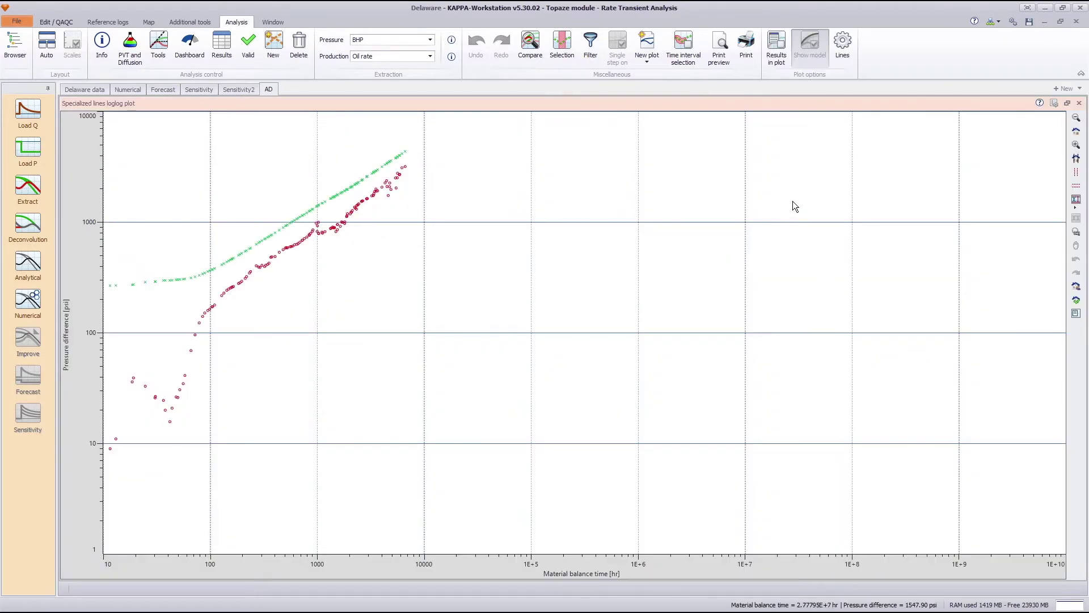
Display the Chow group derivative on the specialized lines loglog plot with a scaling pressure of 1 psia
{"action": "right_click", "coordinate": [794, 203]}
{"action": "left_click", "coordinate": [878, 319]}
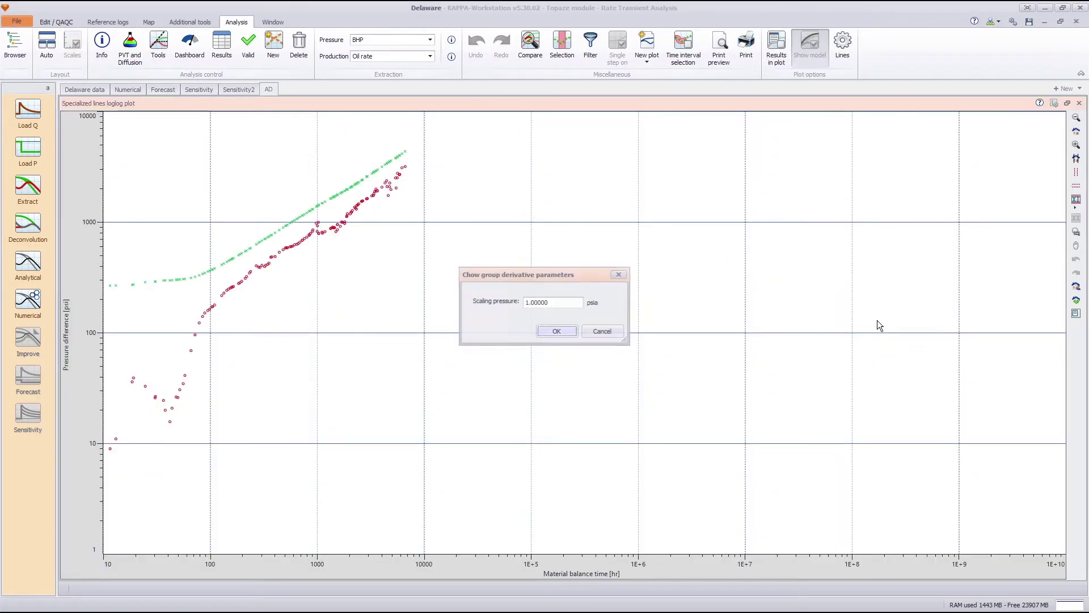
{"action": "left_click", "coordinate": [552, 334]}
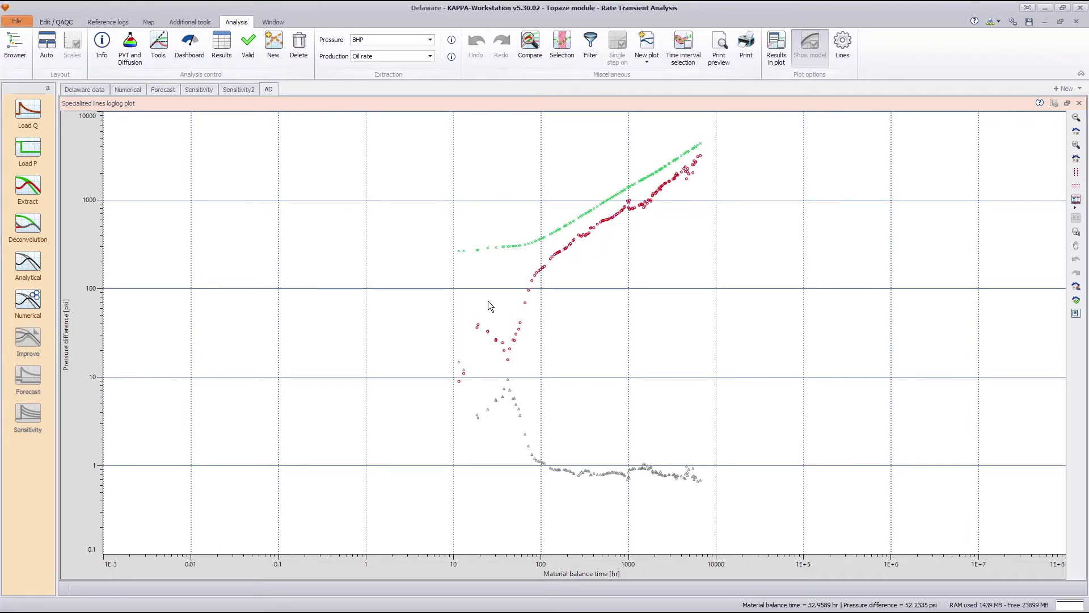
Create a Power law specialized line on the loglog plot
{"action": "right_click", "coordinate": [689, 334]}
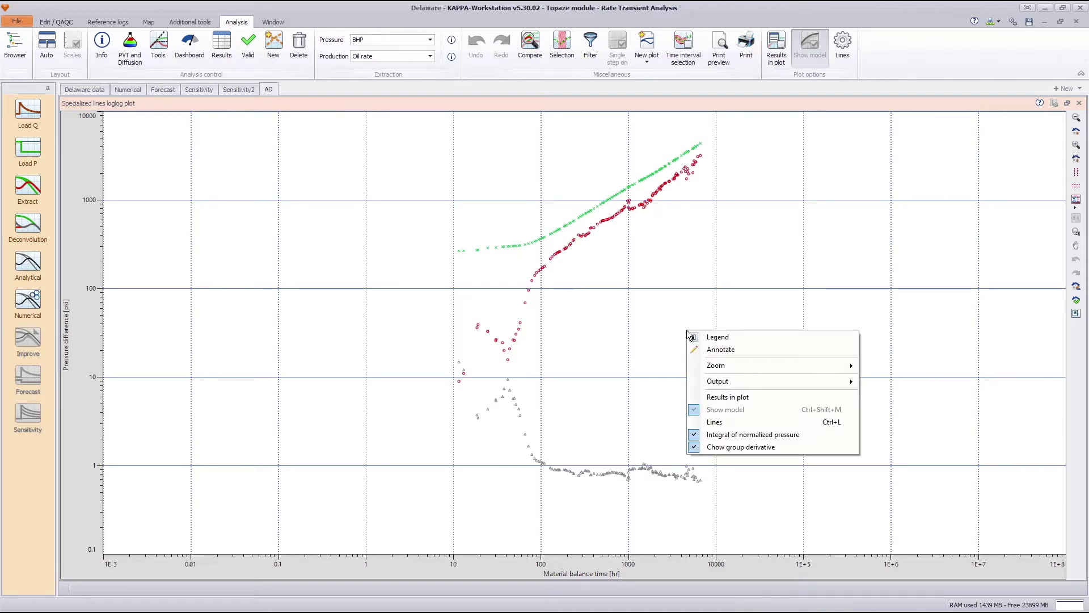
{"action": "left_click", "coordinate": [723, 420]}
{"action": "left_click", "coordinate": [272, 340]}
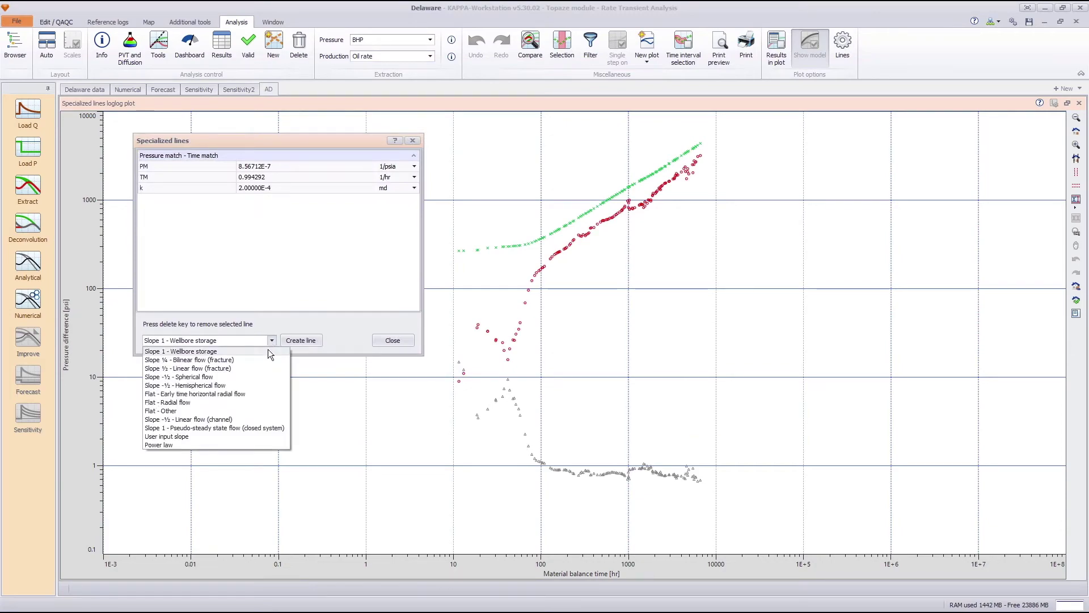
{"action": "left_click", "coordinate": [175, 444]}
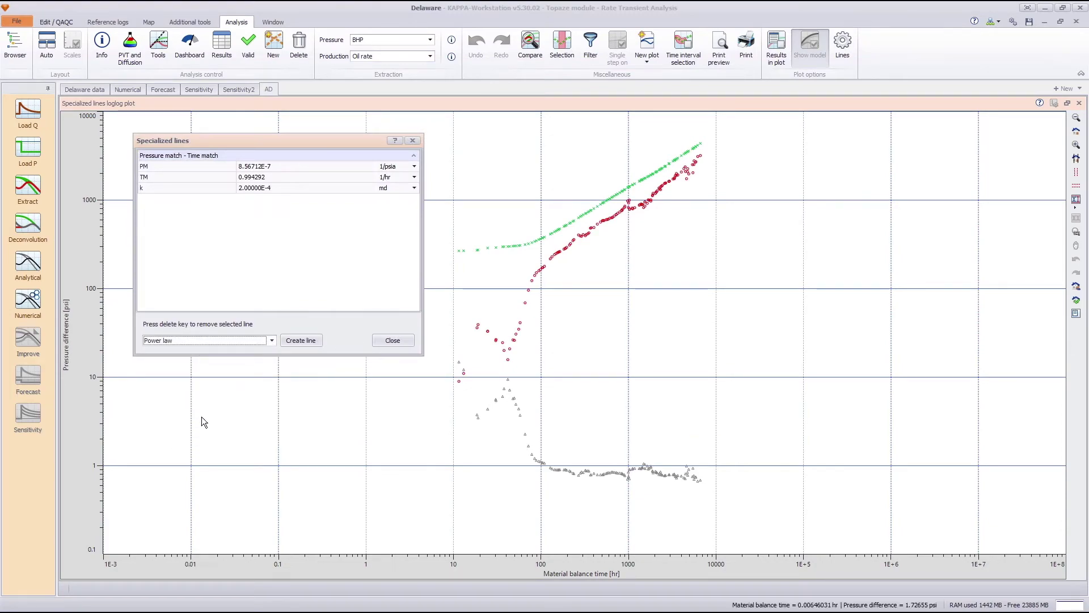
{"action": "left_click", "coordinate": [299, 341]}
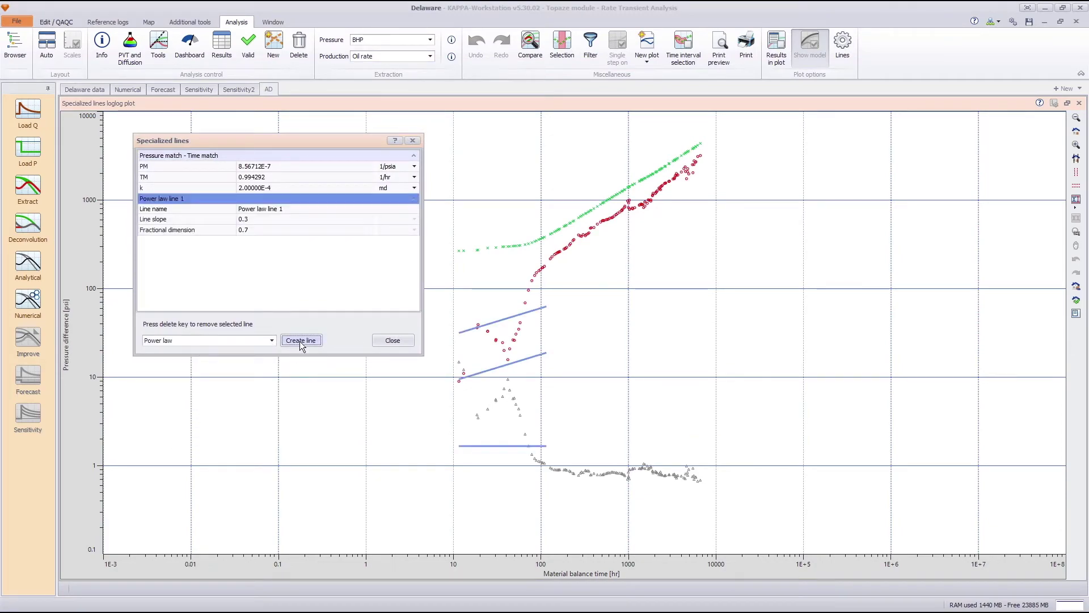
Position the power law line on the flat Chow group derivative data from about 150 to 1700 hr, with a slope of about 0.61
{"action": "left_click", "coordinate": [491, 446]}
{"action": "left_click_drag", "start_coordinate": [490, 444], "coordinate": [609, 451]}
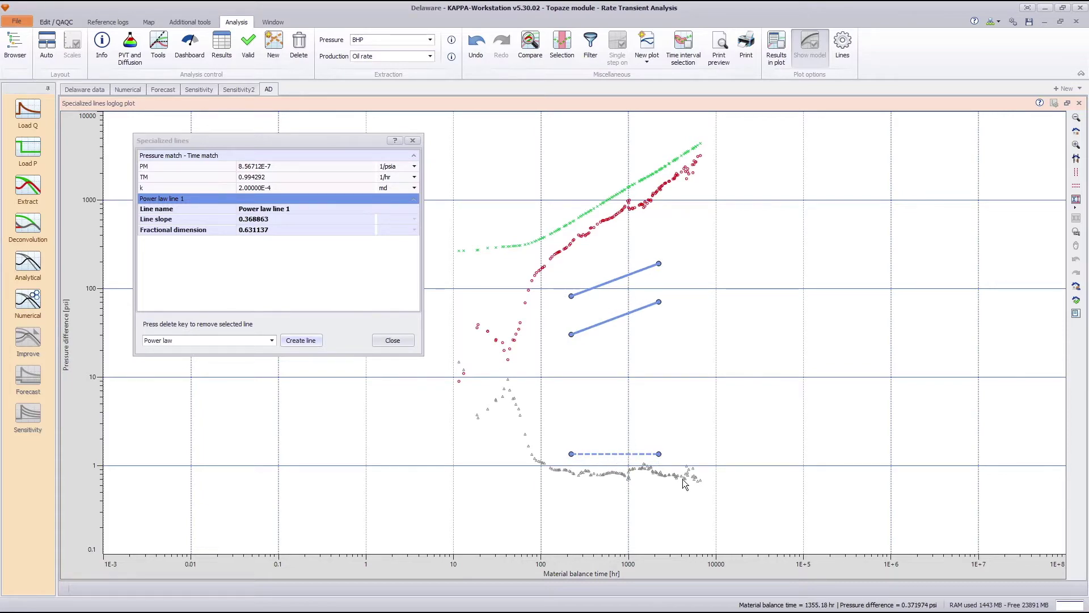
{"action": "left_click_drag", "start_coordinate": [636, 454], "coordinate": [635, 474]}
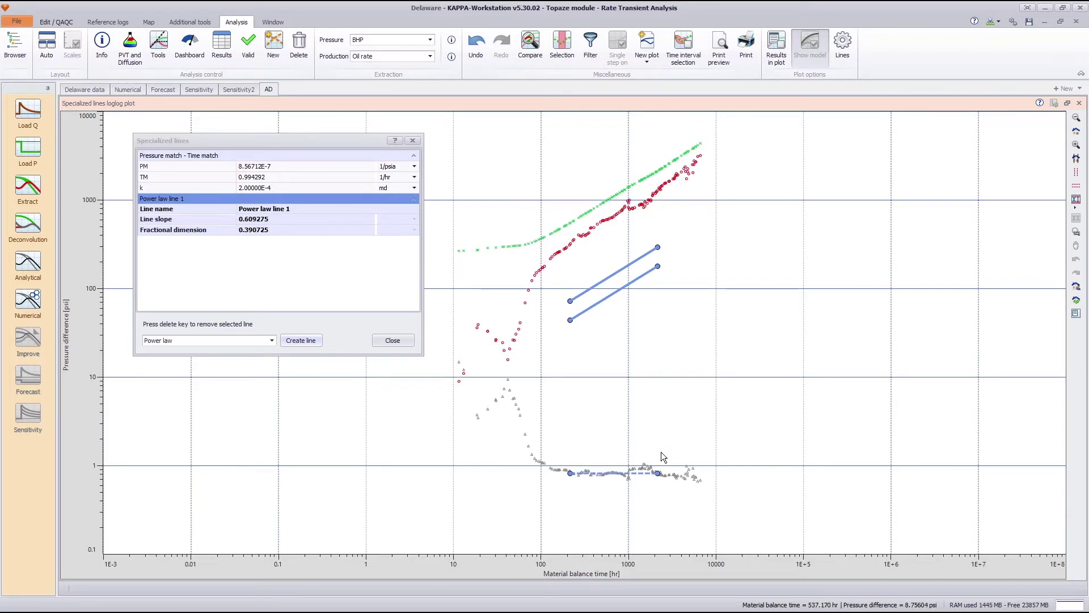
{"action": "left_click_drag", "start_coordinate": [658, 473], "coordinate": [617, 472]}
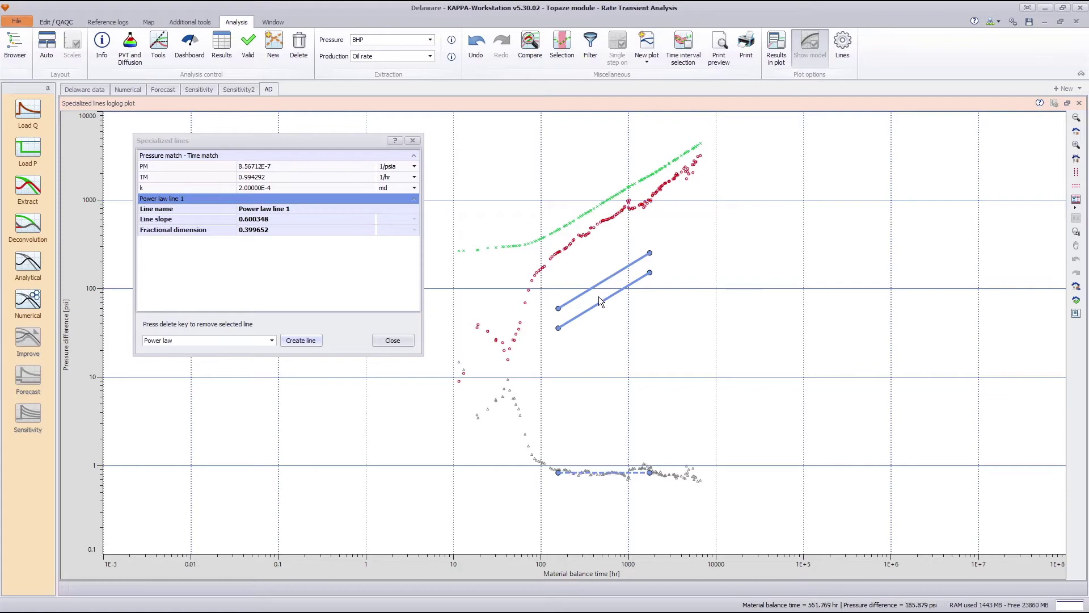
{"action": "left_click_drag", "start_coordinate": [596, 468], "coordinate": [595, 477]}
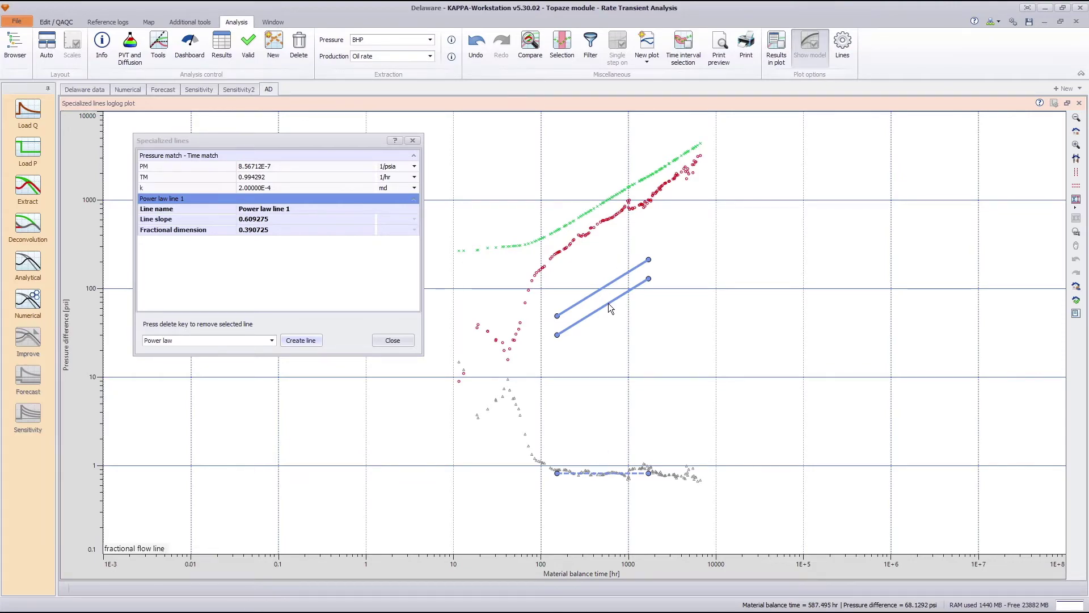
Fit the power law line to the loglog data from about 160 to 2400 hr, slope about 0.62, and restore the plot layout
{"action": "left_click_drag", "start_coordinate": [608, 303], "coordinate": [600, 226]}
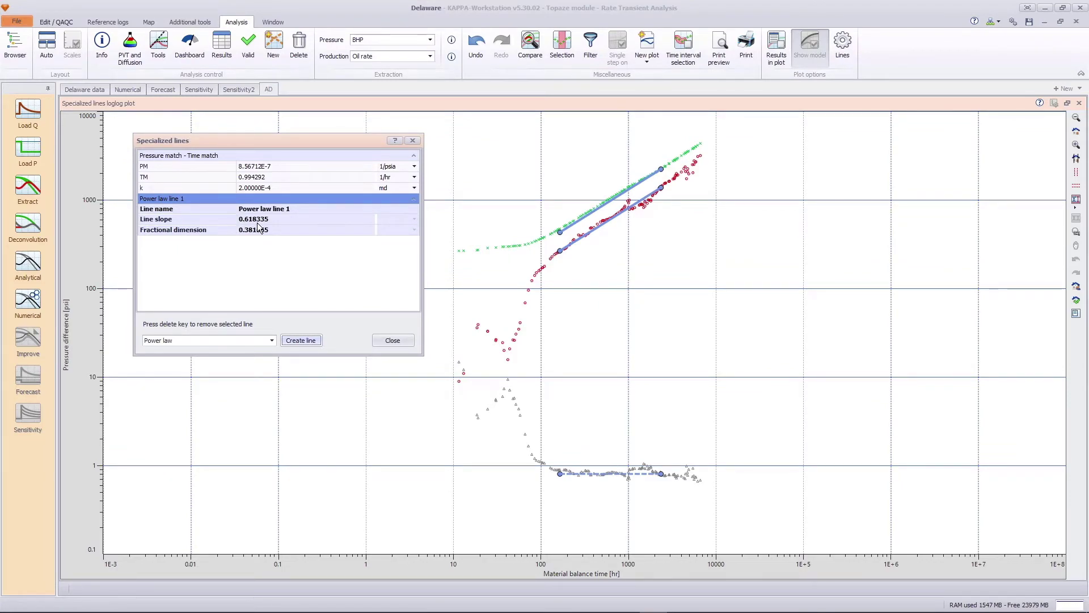
{"action": "left_click", "coordinate": [413, 140]}
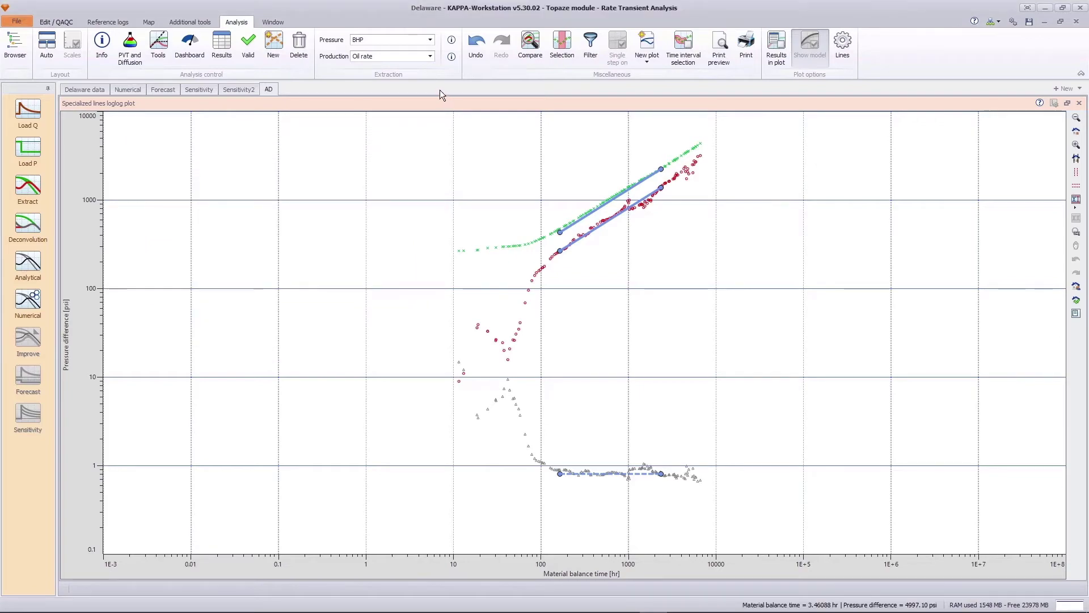
{"action": "double_click", "coordinate": [432, 103]}
Start a new analytical model and set its reservoir model to Anomalous Diffusion
{"action": "left_click", "coordinate": [31, 259]}
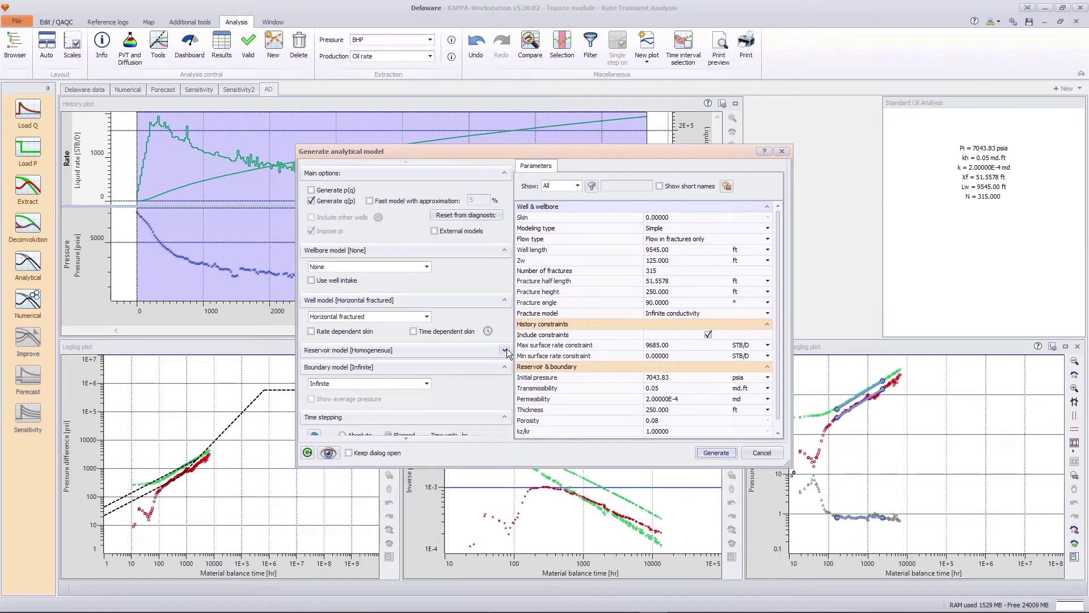
{"action": "left_click", "coordinate": [505, 350]}
{"action": "left_click", "coordinate": [417, 366]}
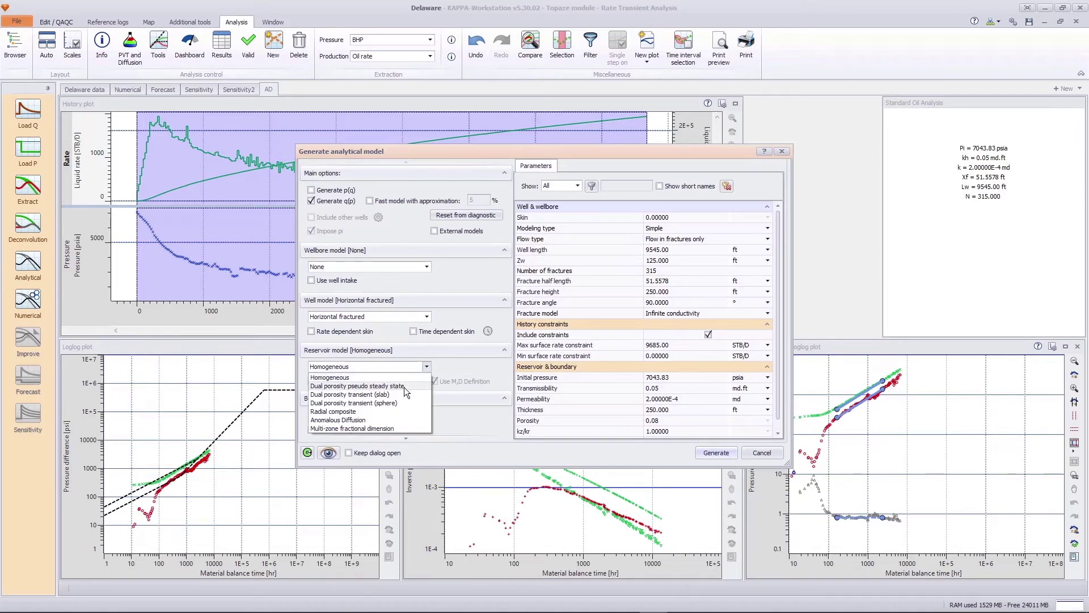
{"action": "left_click", "coordinate": [374, 420]}
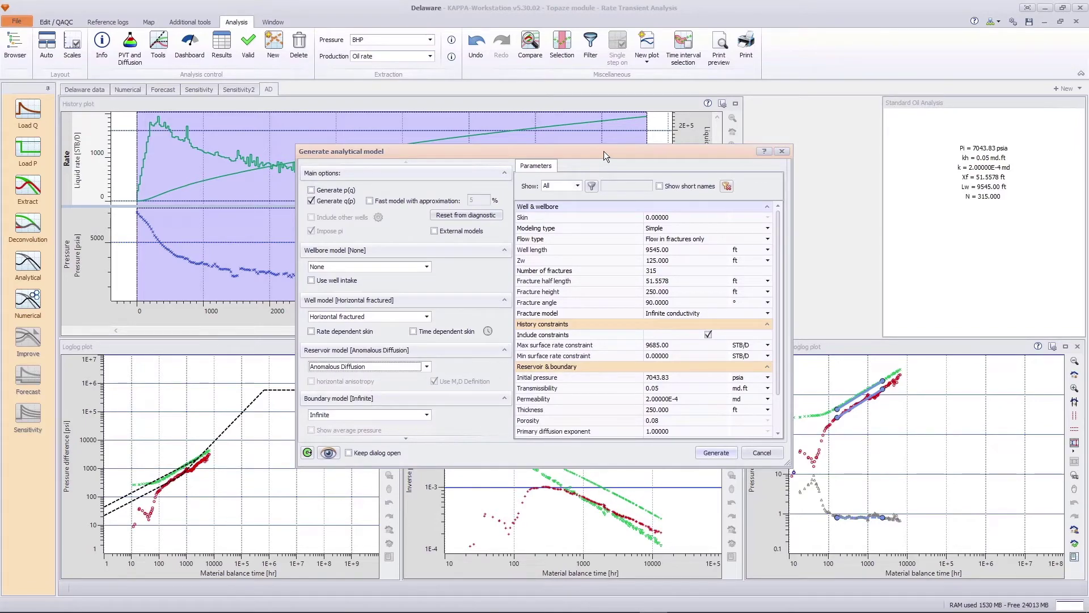
Enlarge the analytical model dialog to show all parameters and set the Reservoir parameter to Dual porosity transient (slab)
{"action": "left_click_drag", "start_coordinate": [604, 151], "coordinate": [593, 96]}
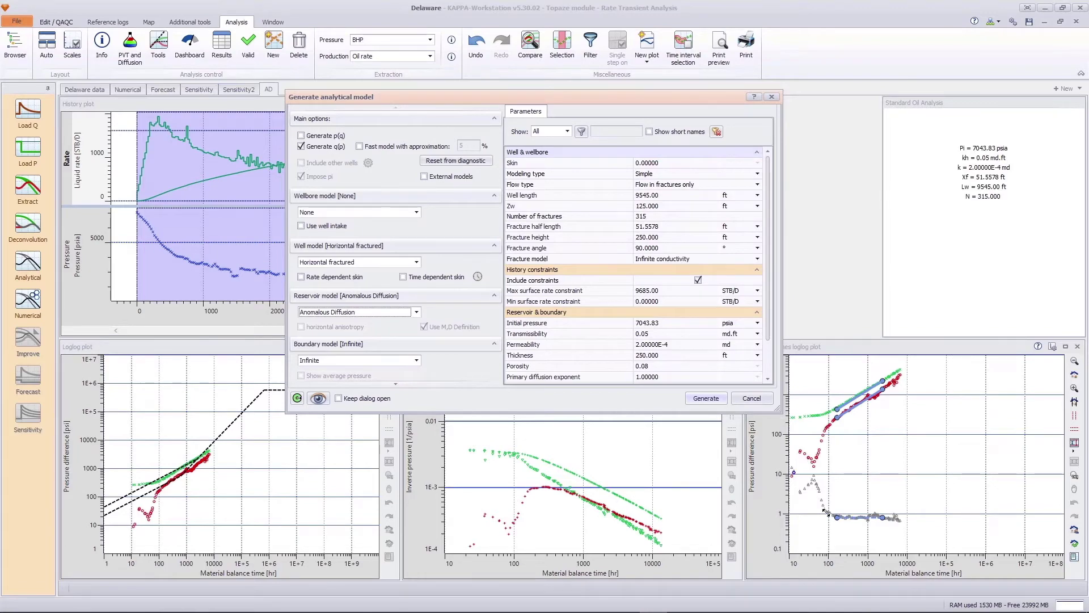
{"action": "left_click_drag", "start_coordinate": [777, 408], "coordinate": [837, 543]}
{"action": "left_click", "coordinate": [713, 399]}
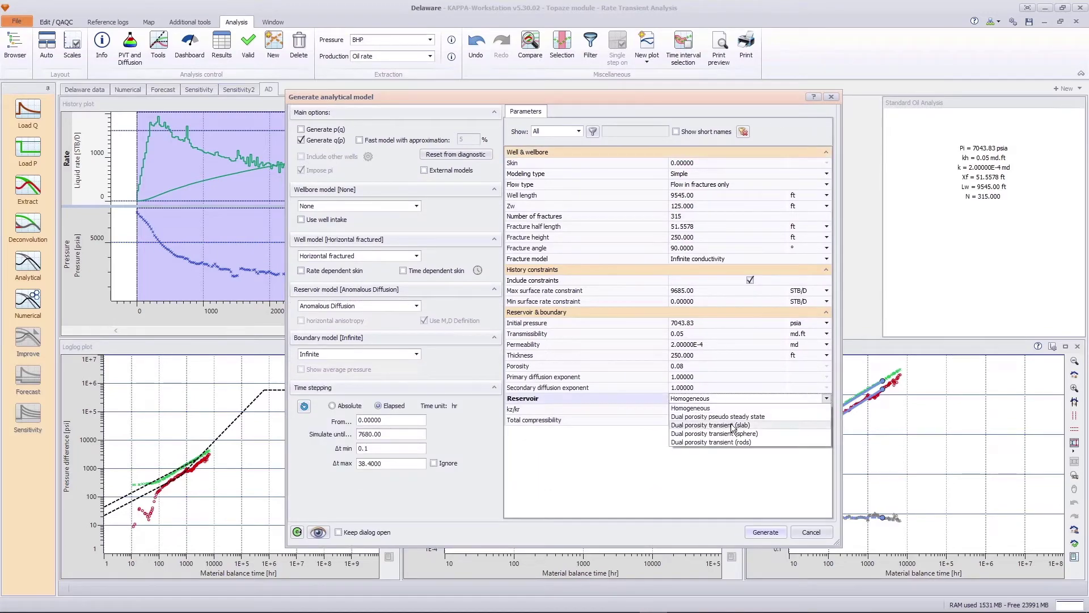
{"action": "left_click", "coordinate": [732, 425]}
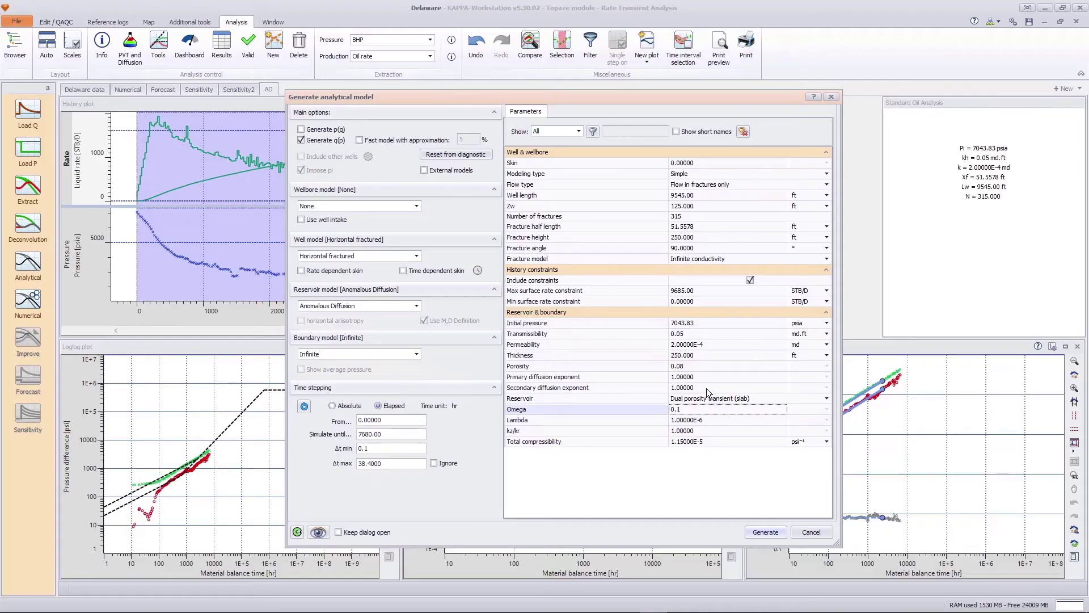
Set the secondary diffusion exponent to 0.76 and Lambda to 1E-3, keeping Omega at 0.1
{"action": "left_click", "coordinate": [668, 389]}
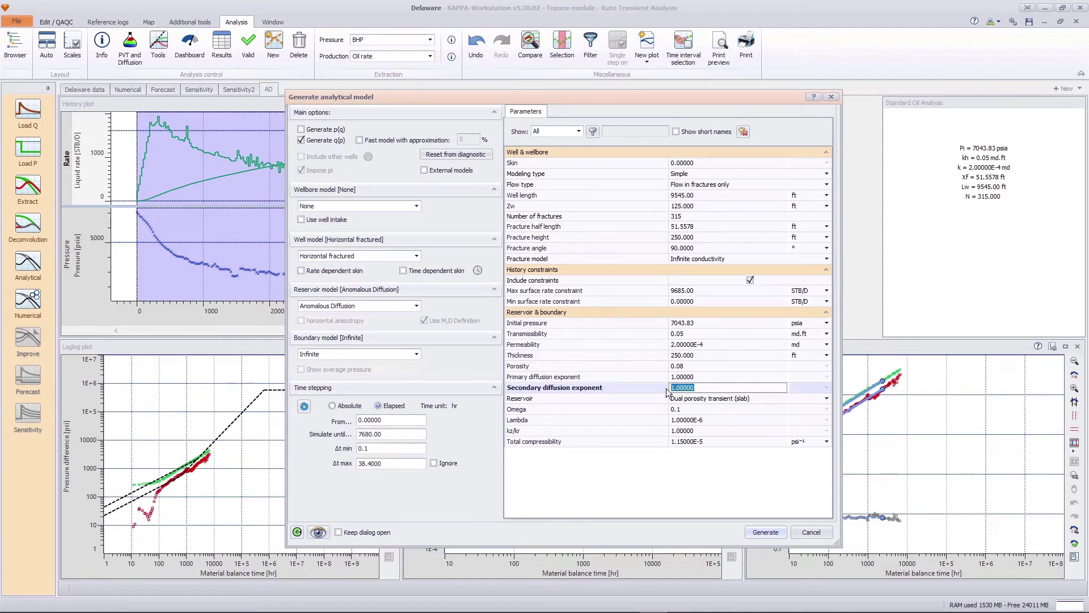
{"action": "type", "text": "0.76"}
{"action": "left_click", "coordinate": [719, 421]}
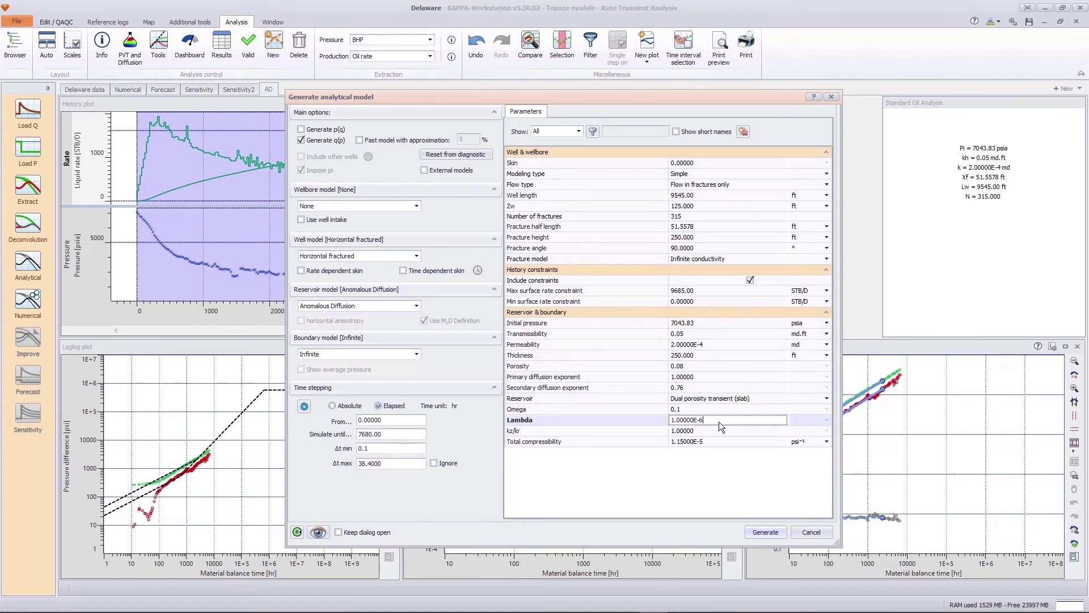
{"action": "left_click", "coordinate": [727, 409]}
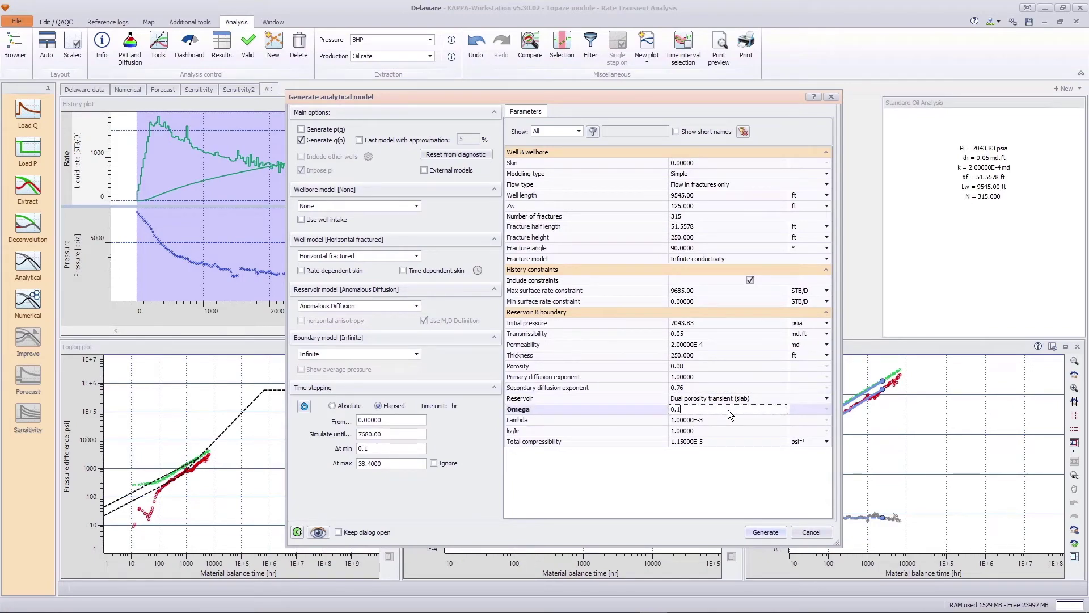
Change the fracture model to Finite conductivity with a fracture conductivity of 50 md.ft and generate the model
{"action": "left_click", "coordinate": [711, 261]}
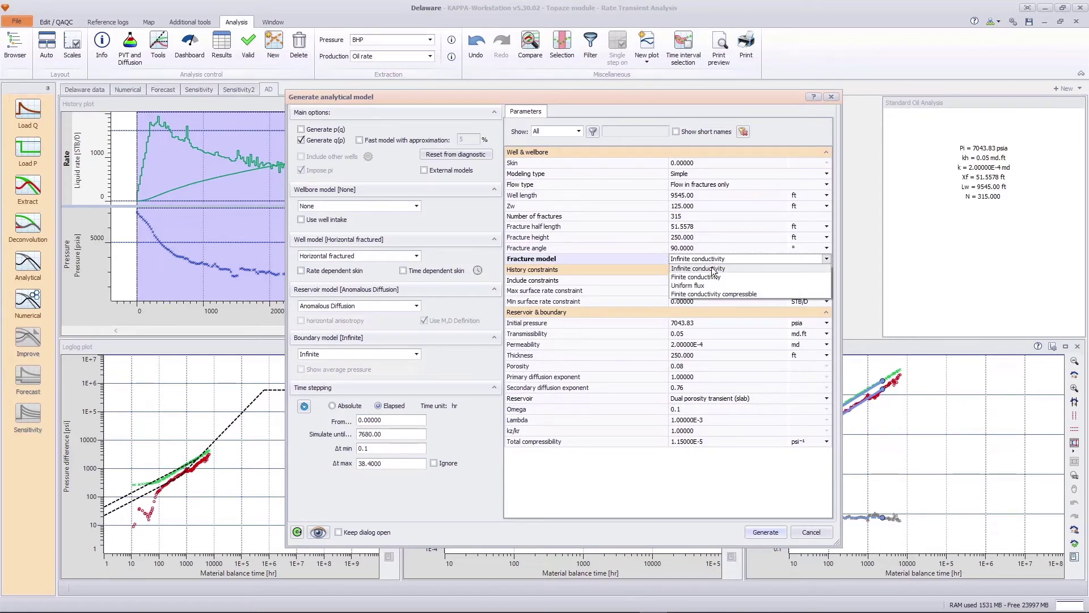
{"action": "left_click", "coordinate": [710, 278]}
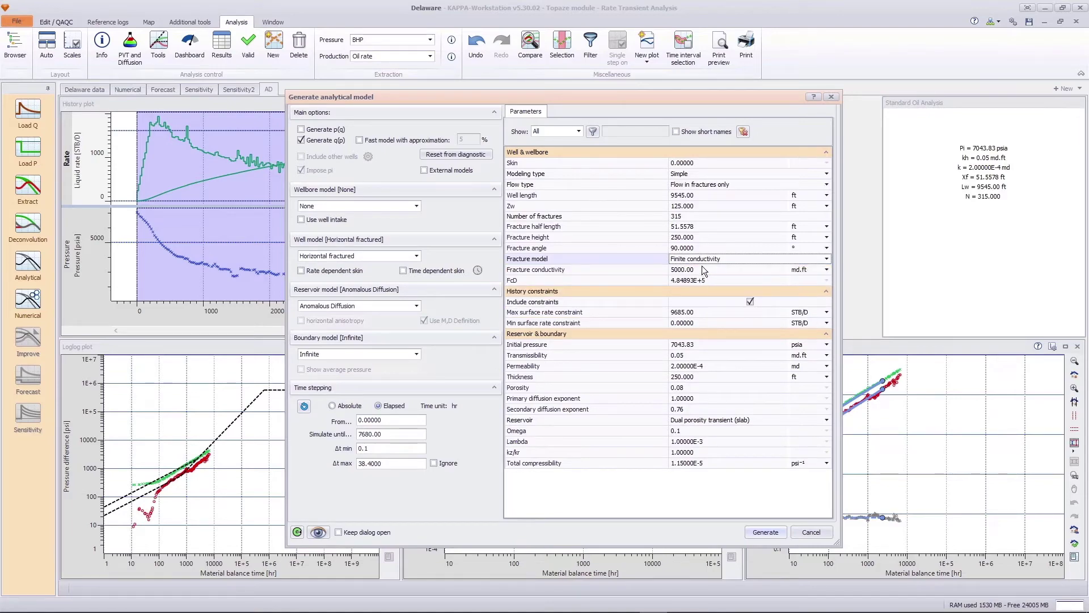
{"action": "left_click", "coordinate": [701, 267]}
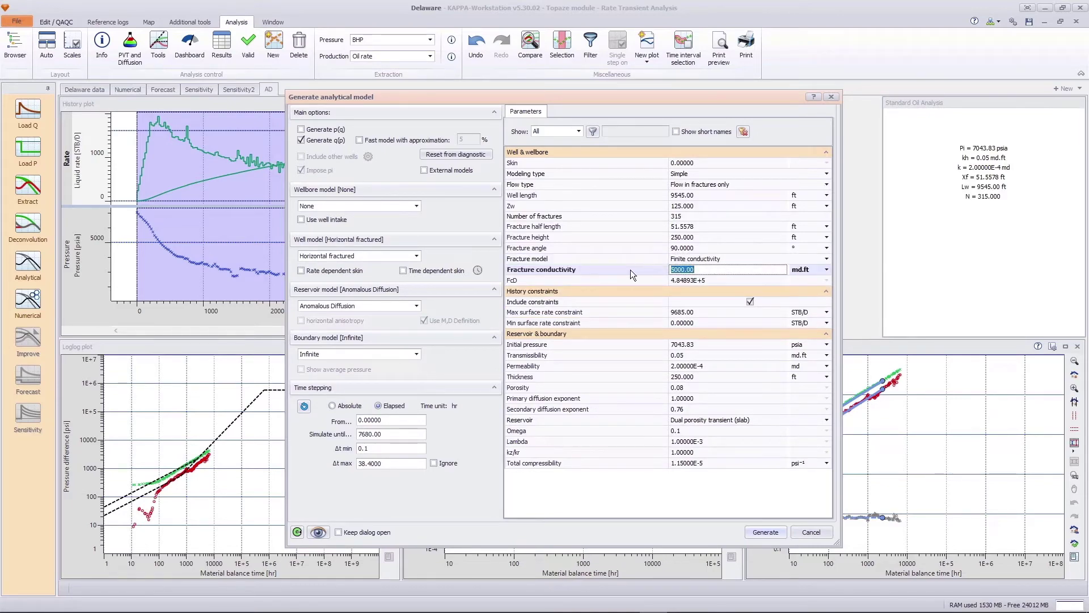
{"action": "type", "text": "50"}
{"action": "left_click", "coordinate": [758, 530]}
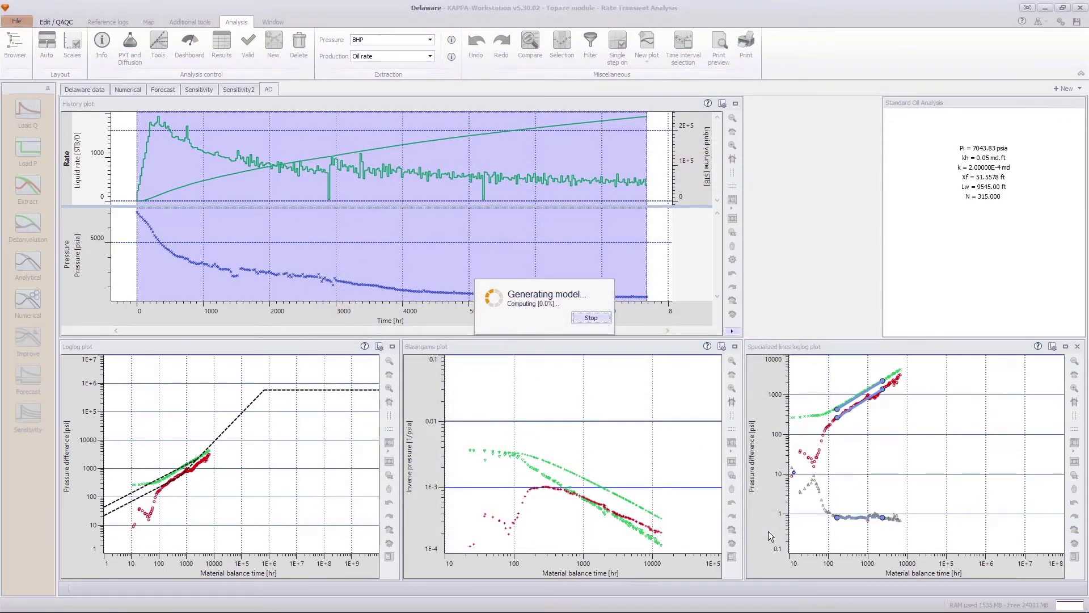